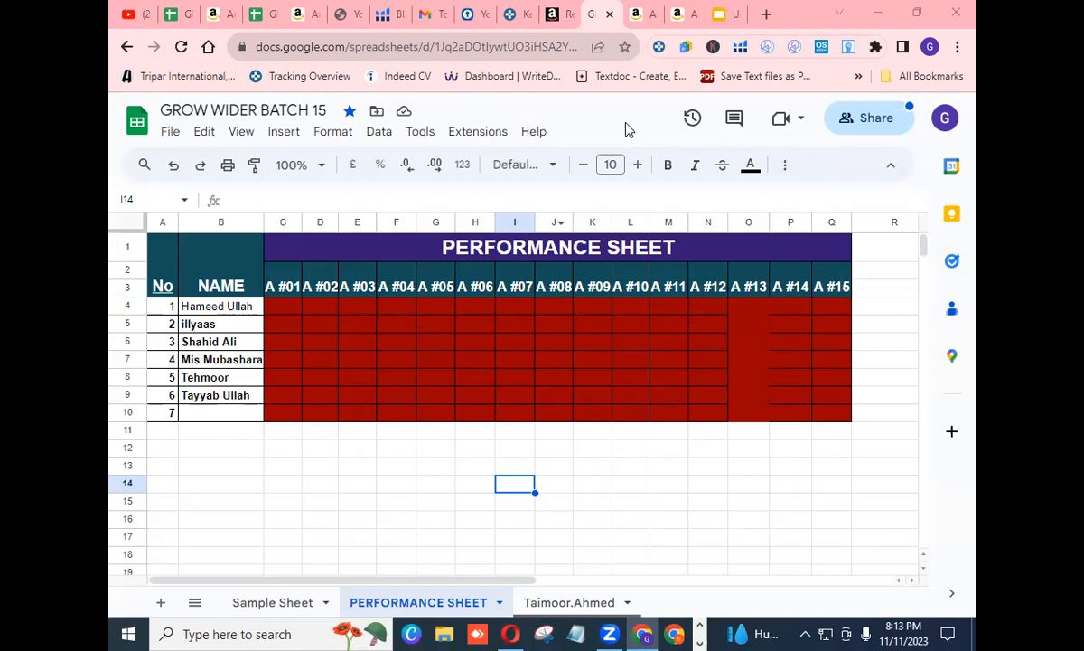
- Review the A1 assignment link on the student's sheet and the example link entry on the Sample Sheet
click(565, 602)
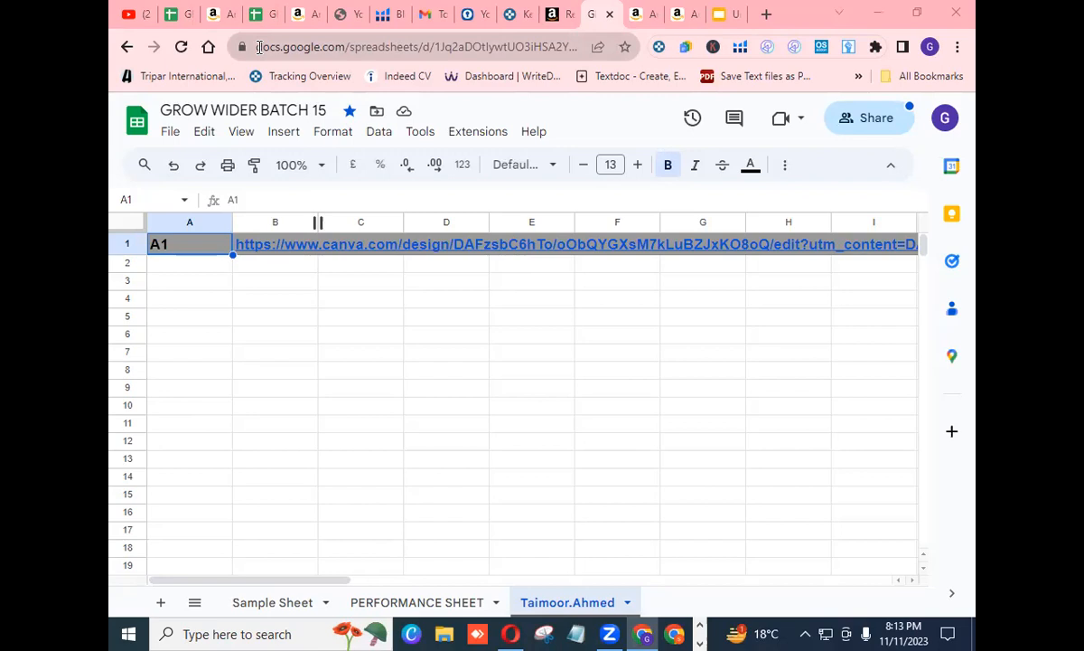
double_click(397, 48)
click(397, 49)
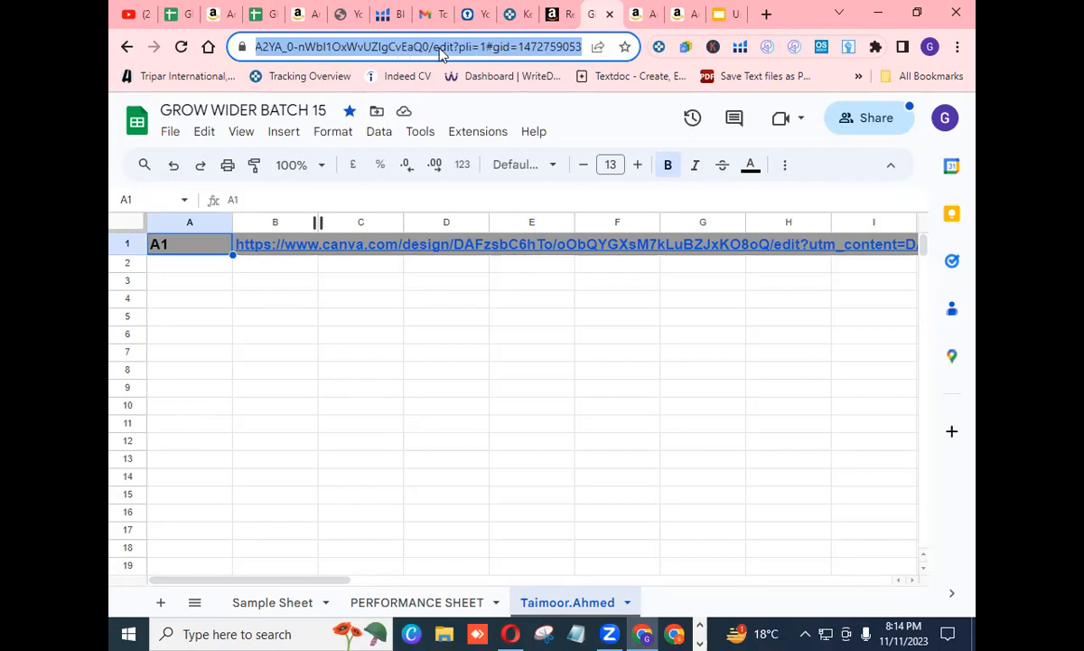
click(457, 270)
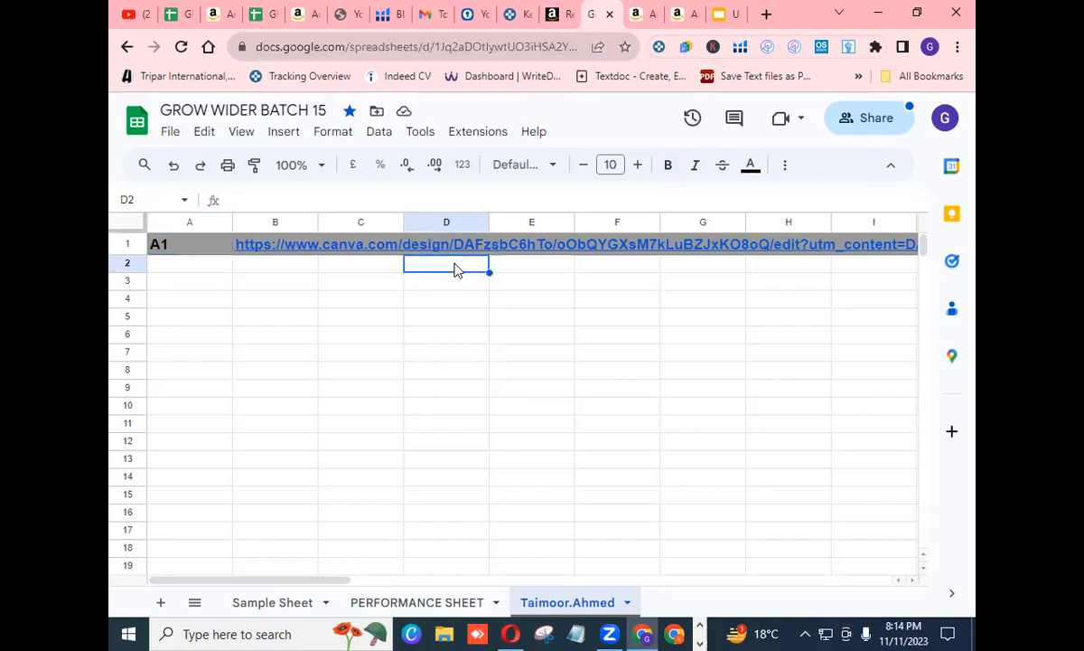
click(451, 245)
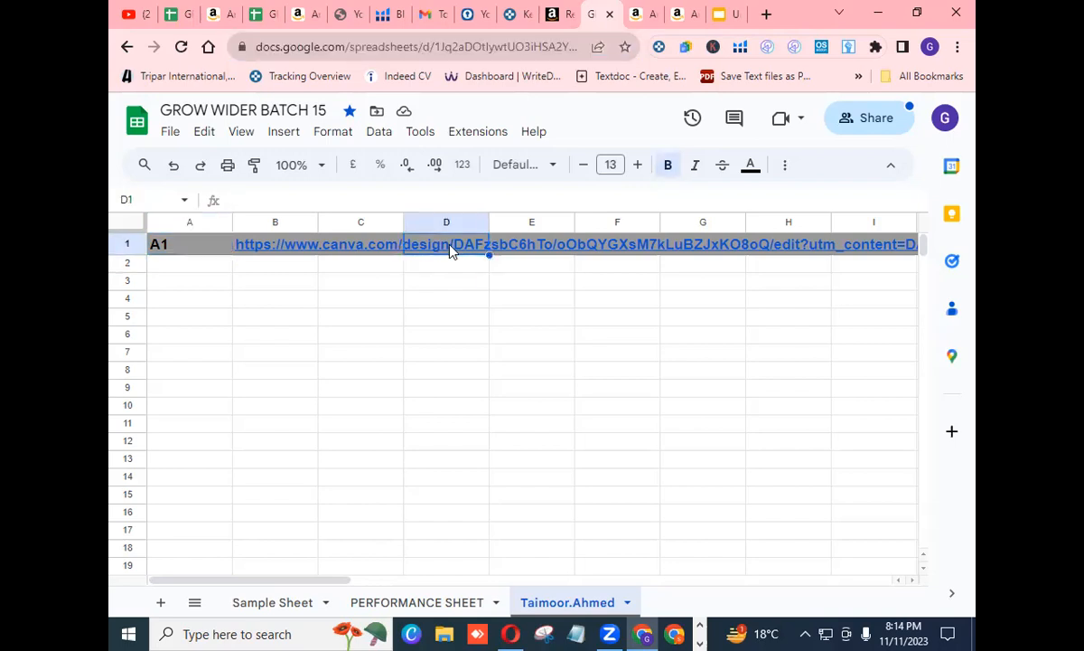
click(357, 247)
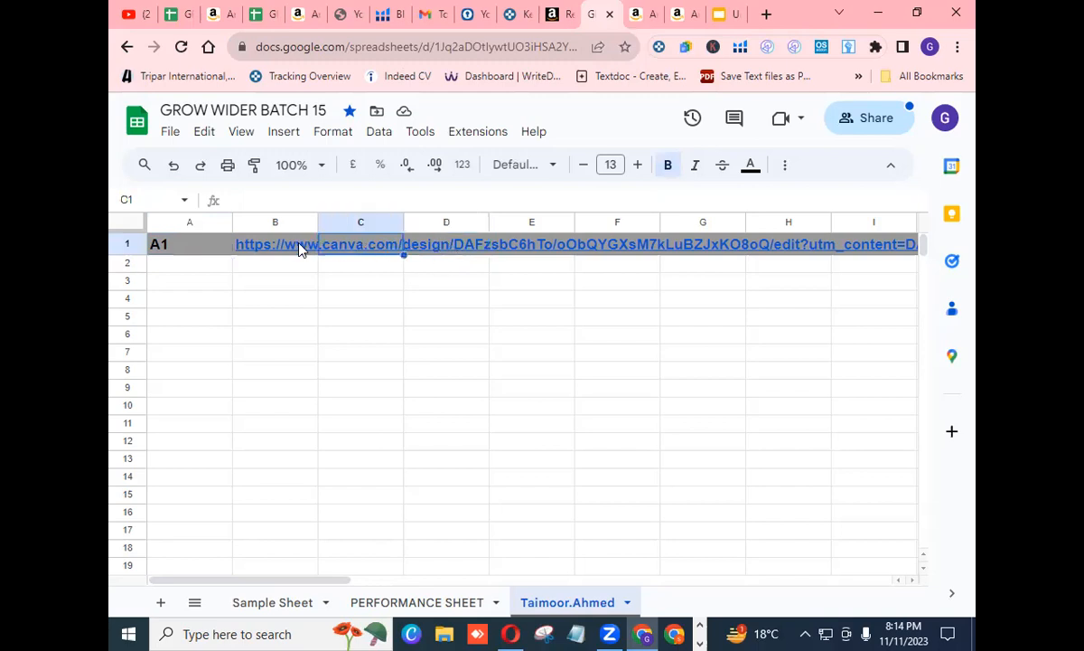
click(283, 248)
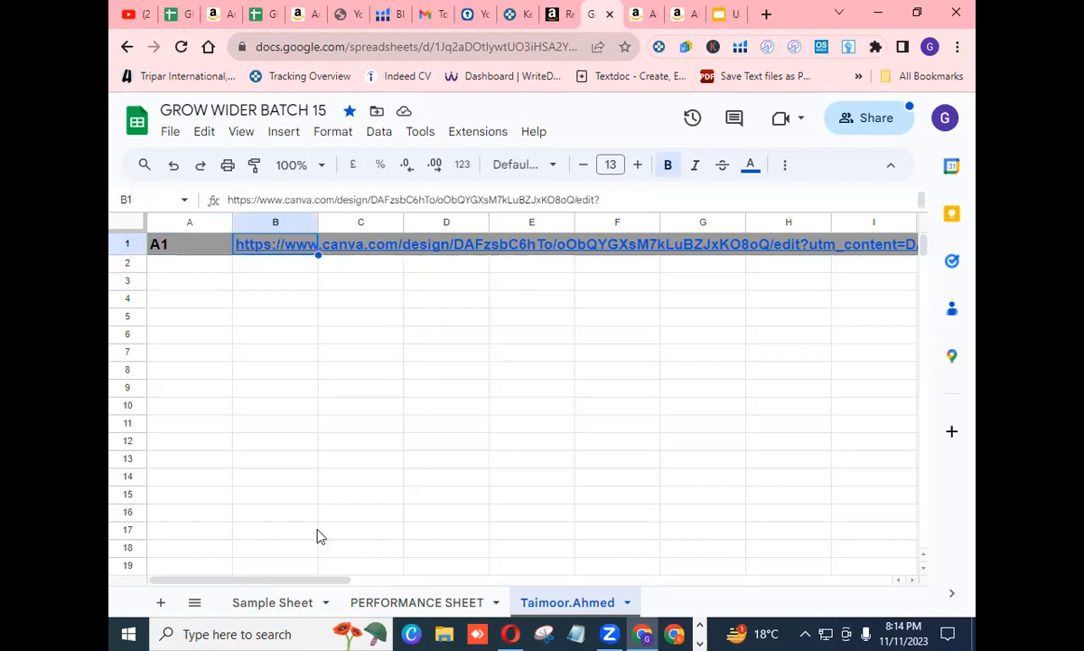
click(272, 604)
mouse_move(251, 264)
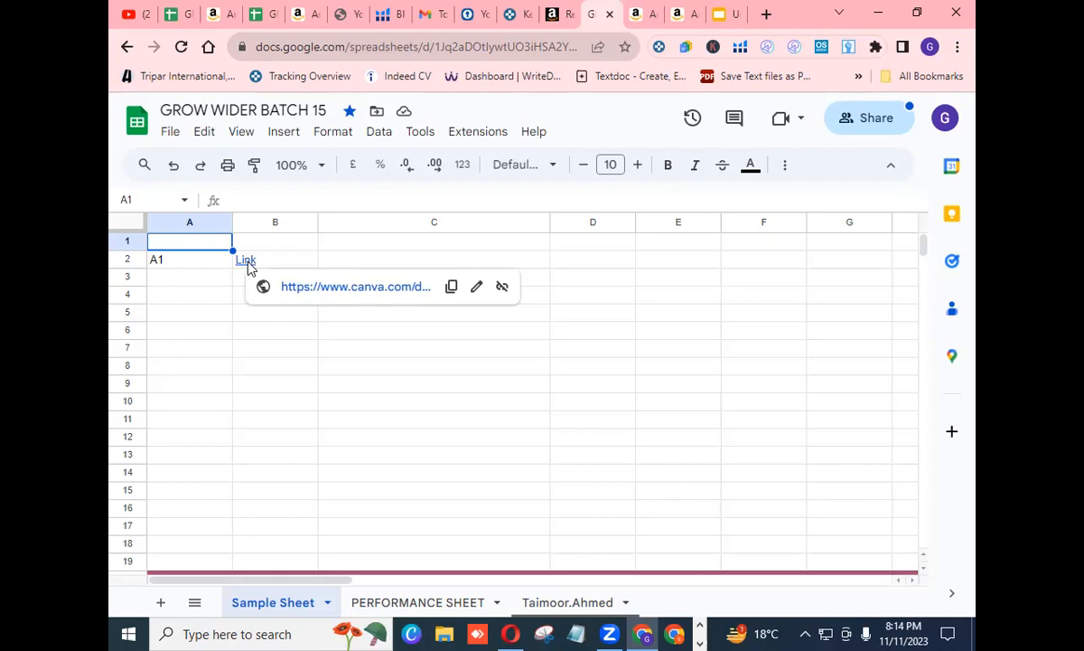
- Open the Canva design linked in cell B1 of the student's sheet in the browser without signing in, and review its four pages
click(553, 602)
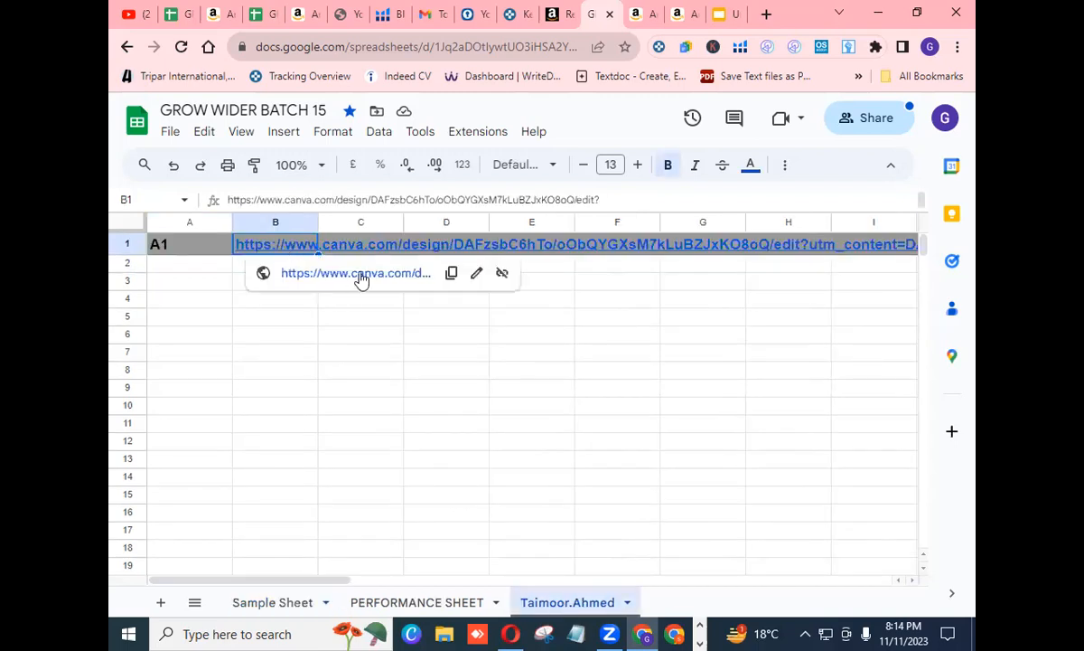
click(359, 272)
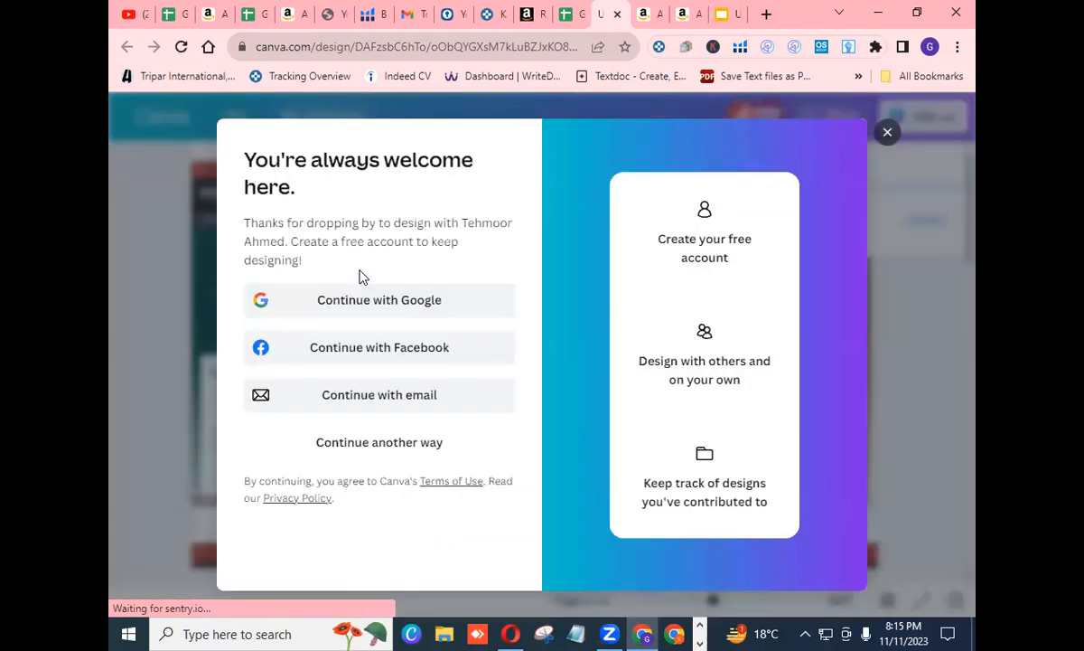
click(887, 133)
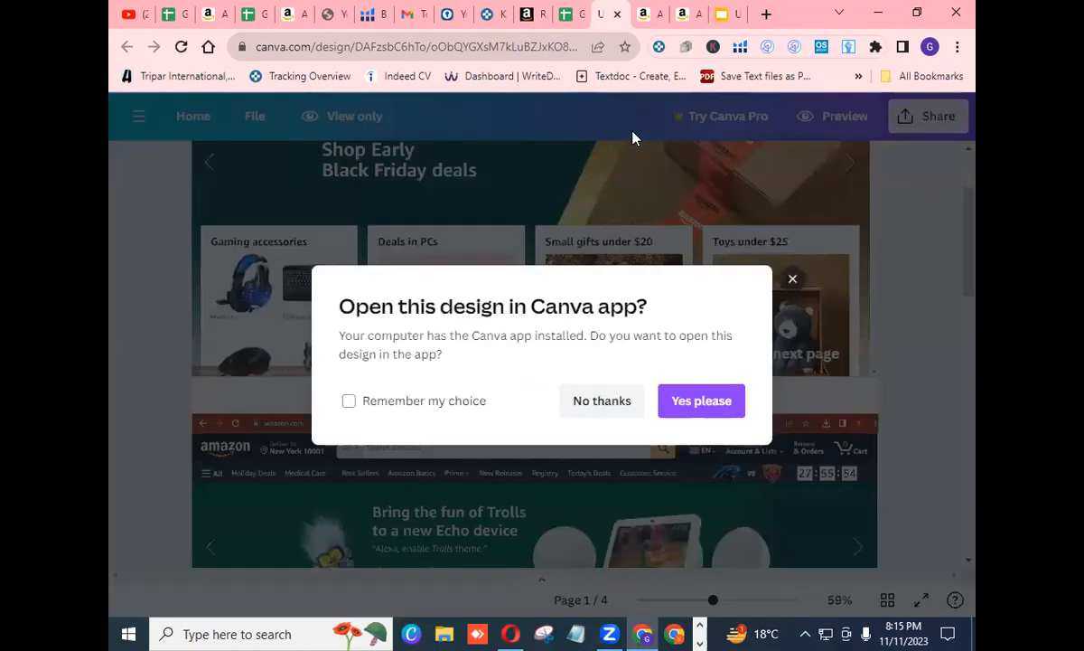
click(607, 403)
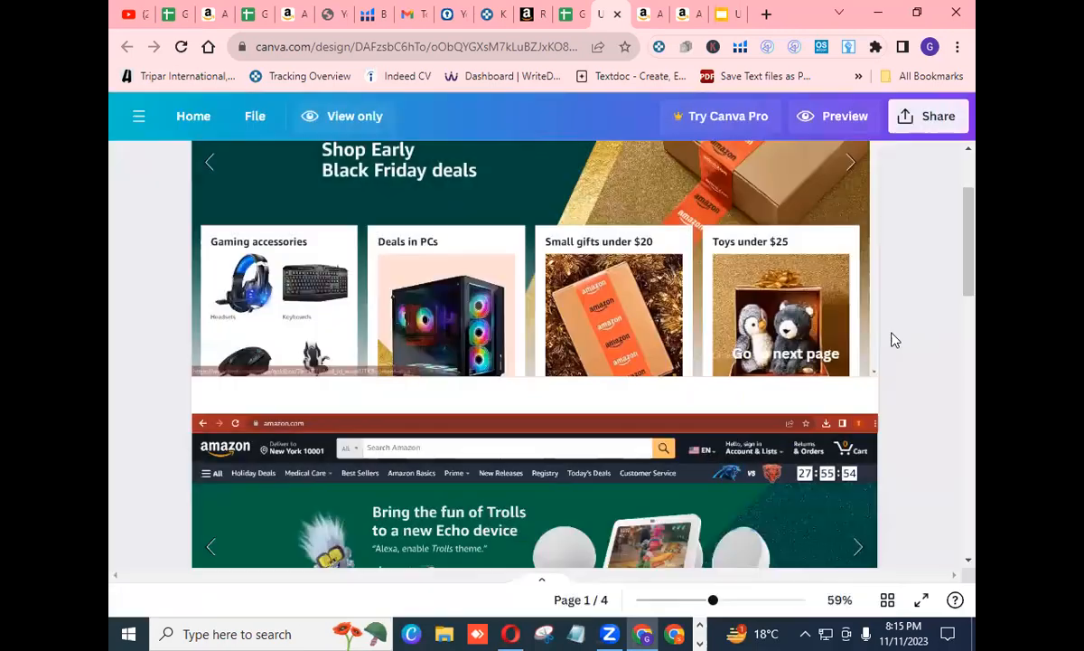
drag(971, 278, 972, 337)
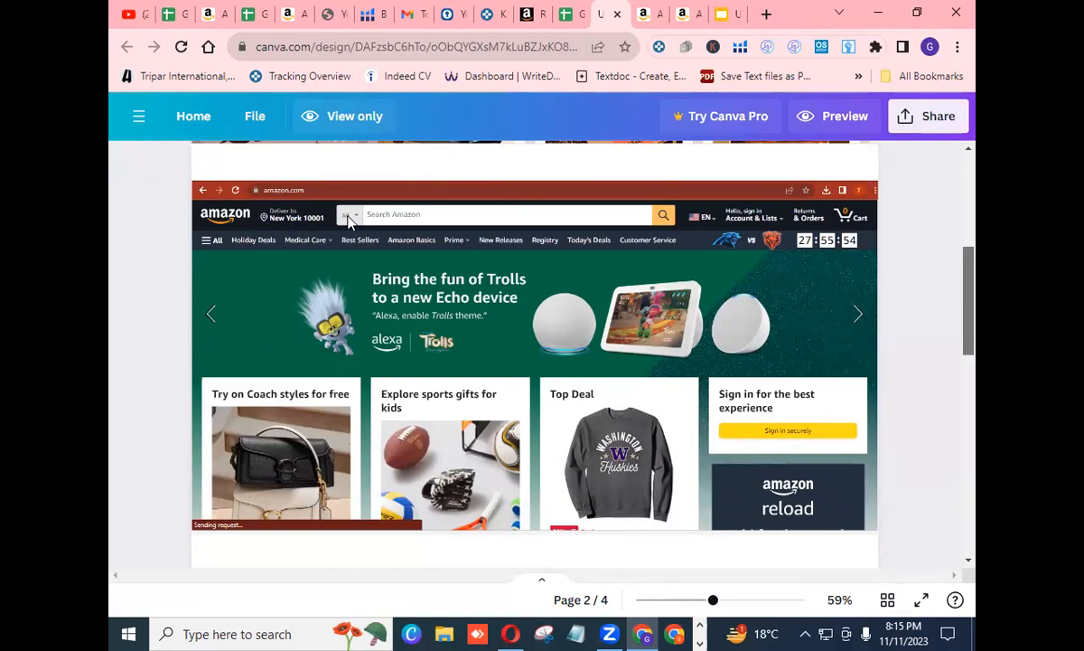
drag(969, 285, 968, 393)
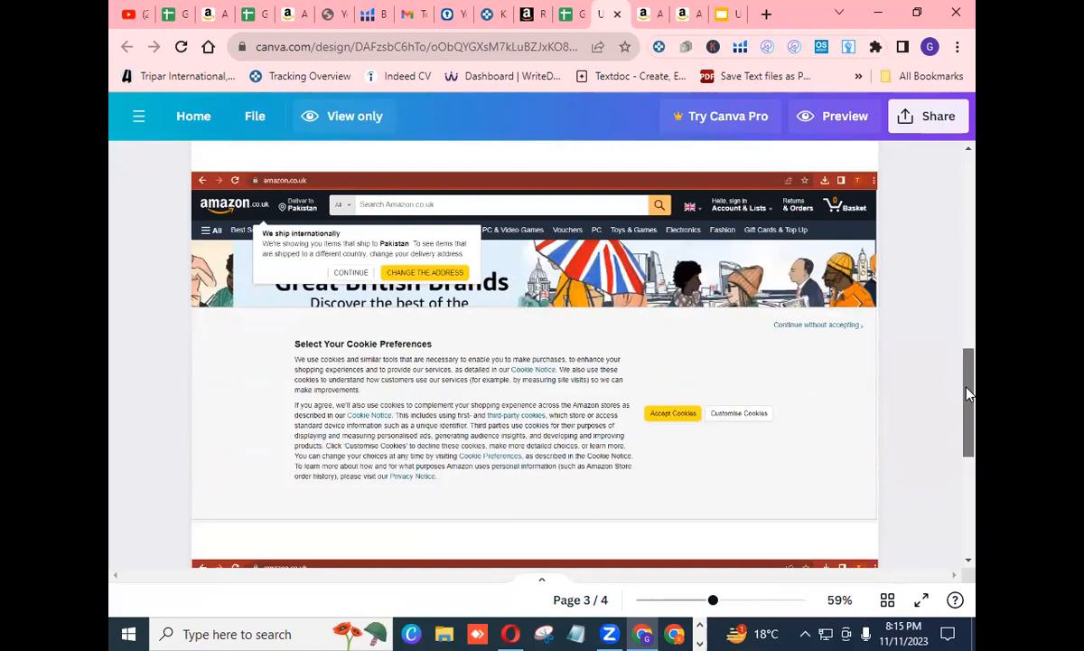
drag(967, 393, 969, 495)
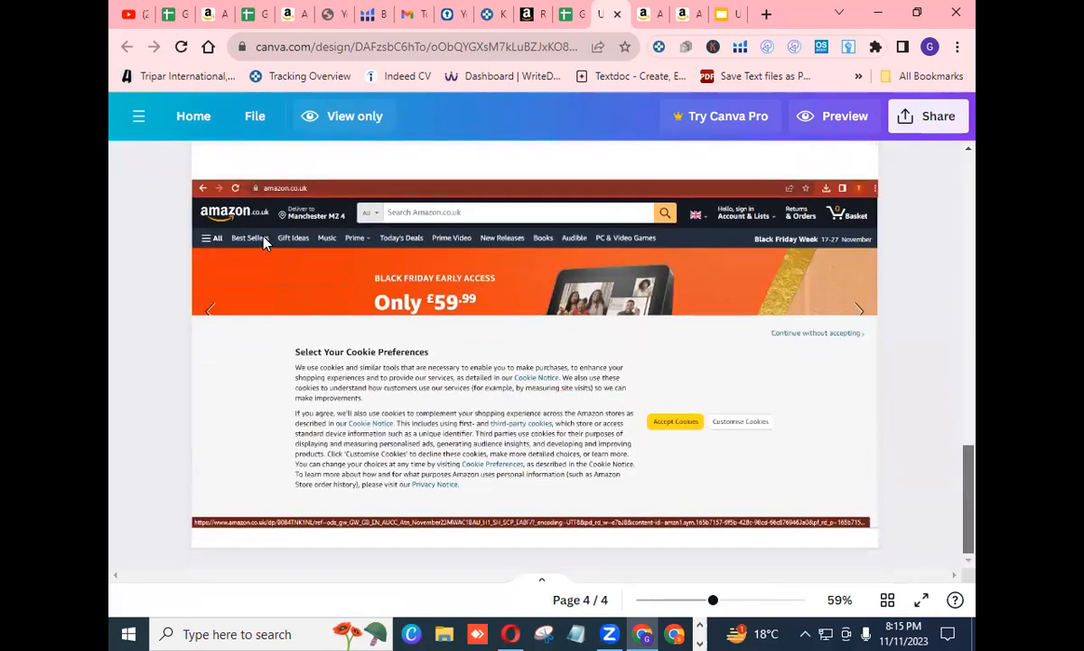
drag(972, 508, 831, 113)
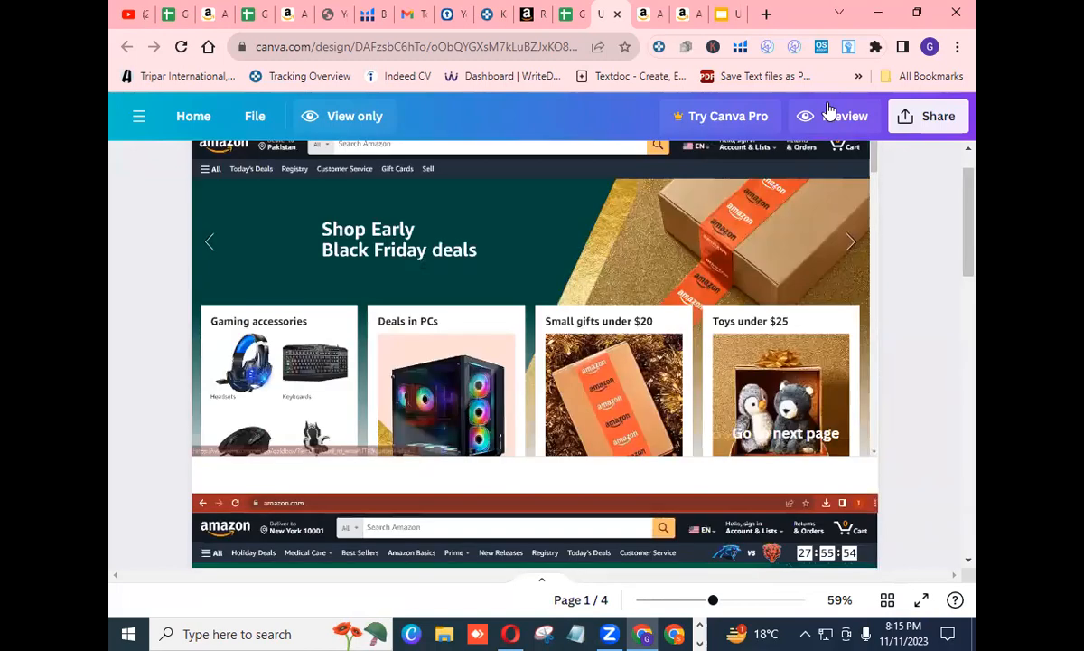
- Enter 9 in cell C8 of the PERFORMANCE SHEET as the fifth student's mark for assignment A #01
click(566, 14)
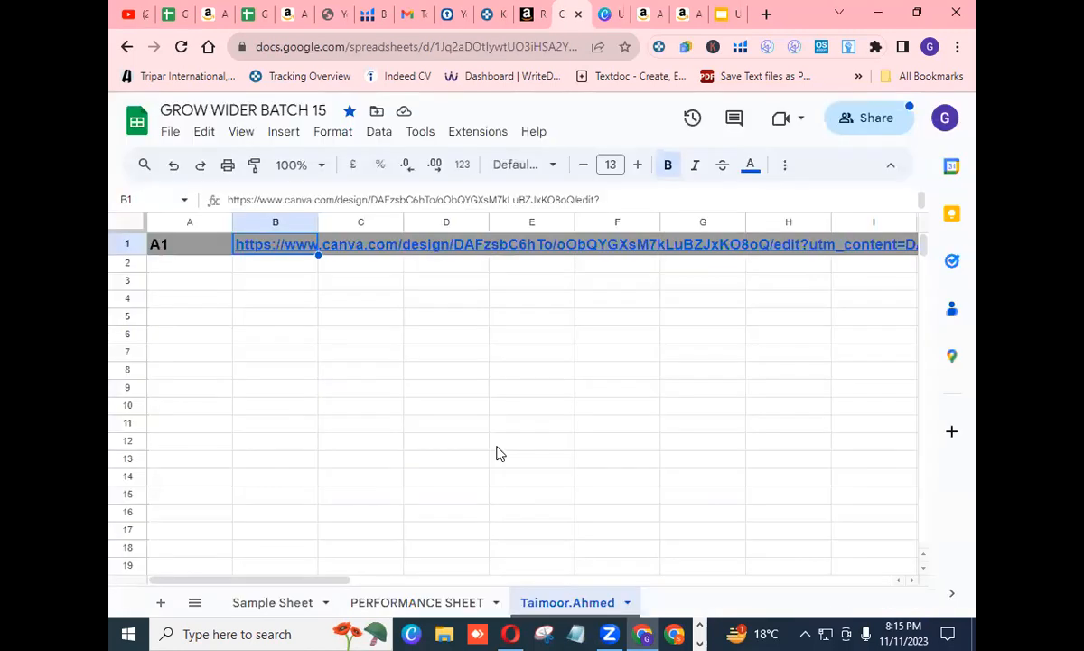
click(407, 602)
click(292, 312)
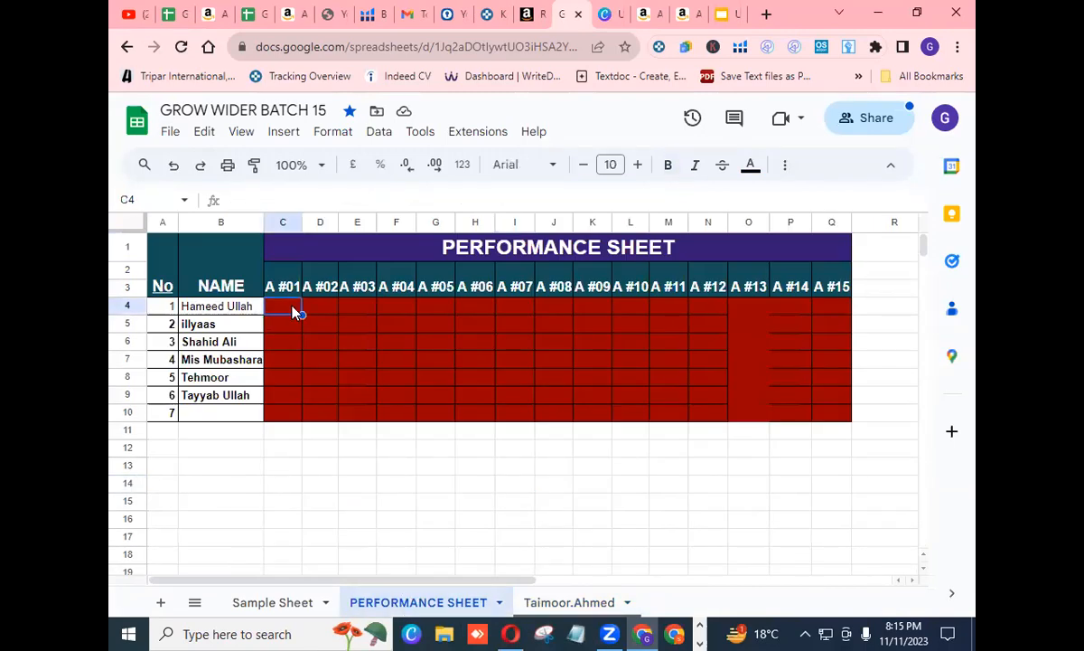
click(294, 384)
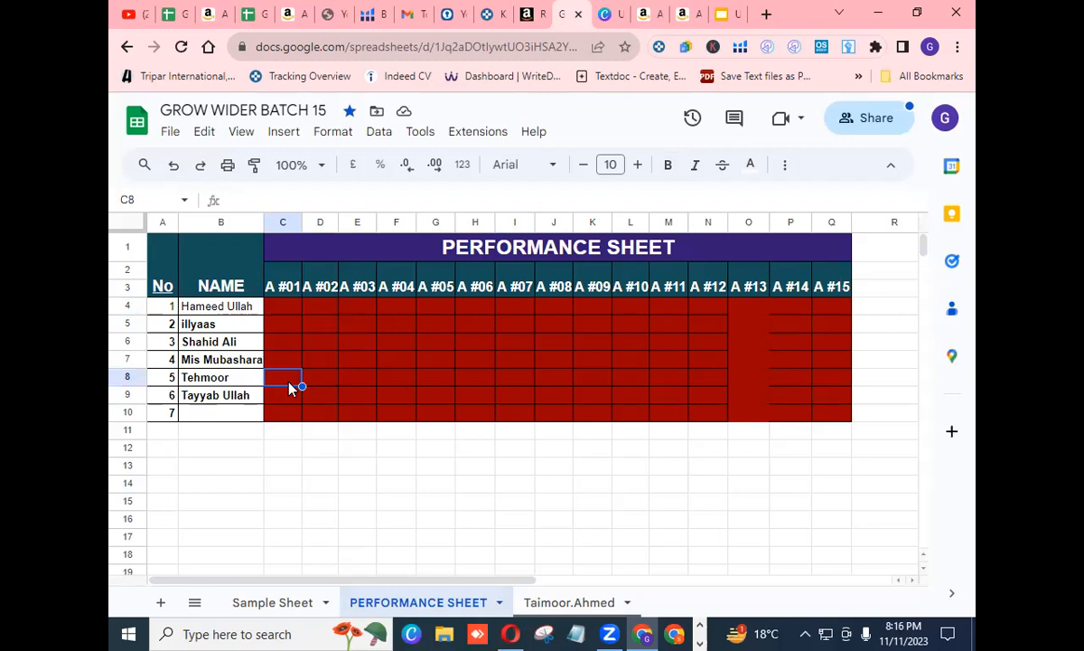
text(9)
click(285, 312)
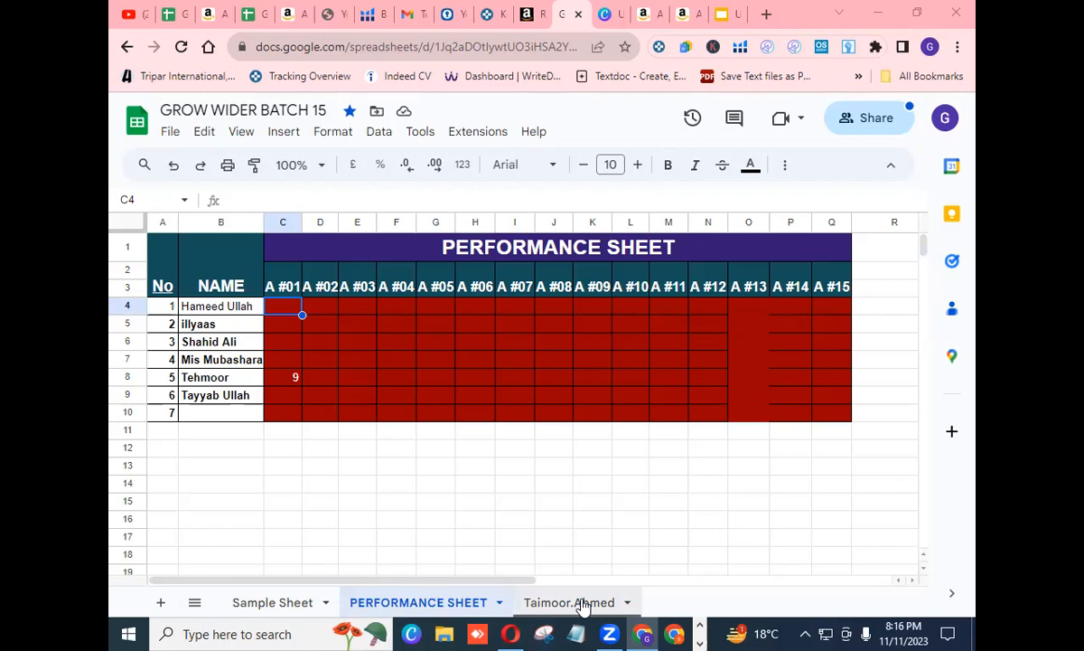
click(272, 606)
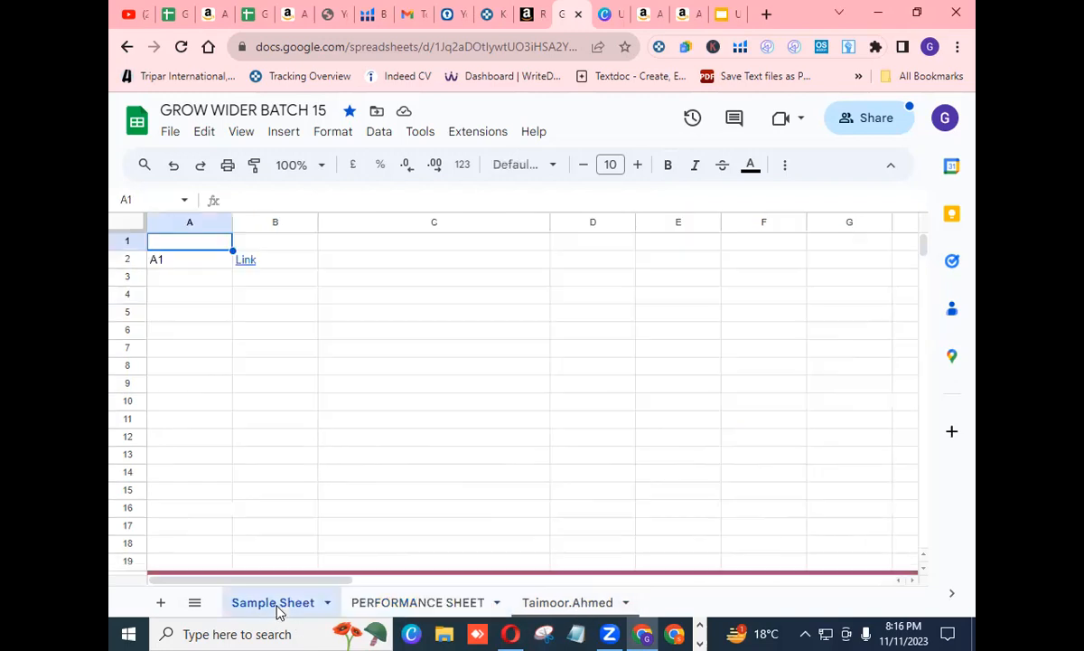
click(391, 611)
click(578, 607)
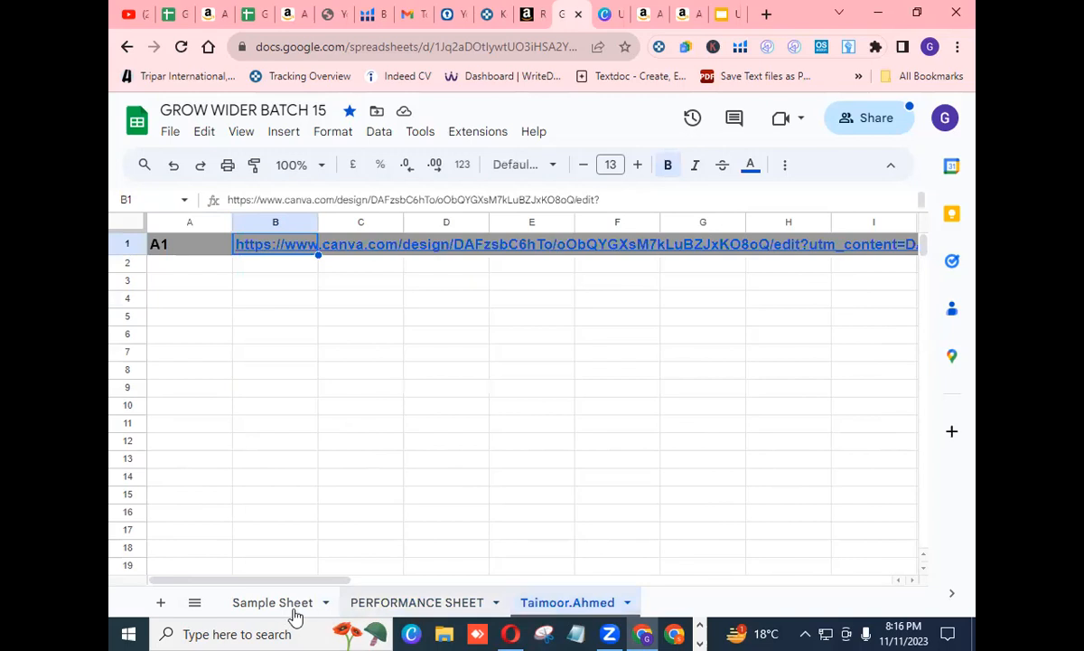
click(195, 603)
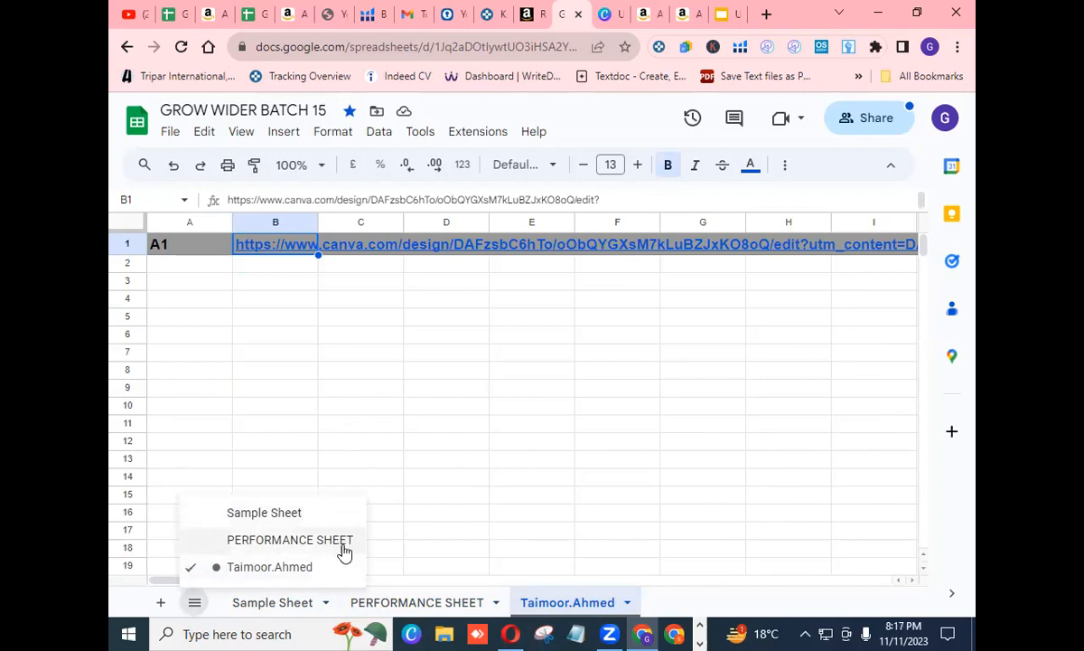
click(416, 481)
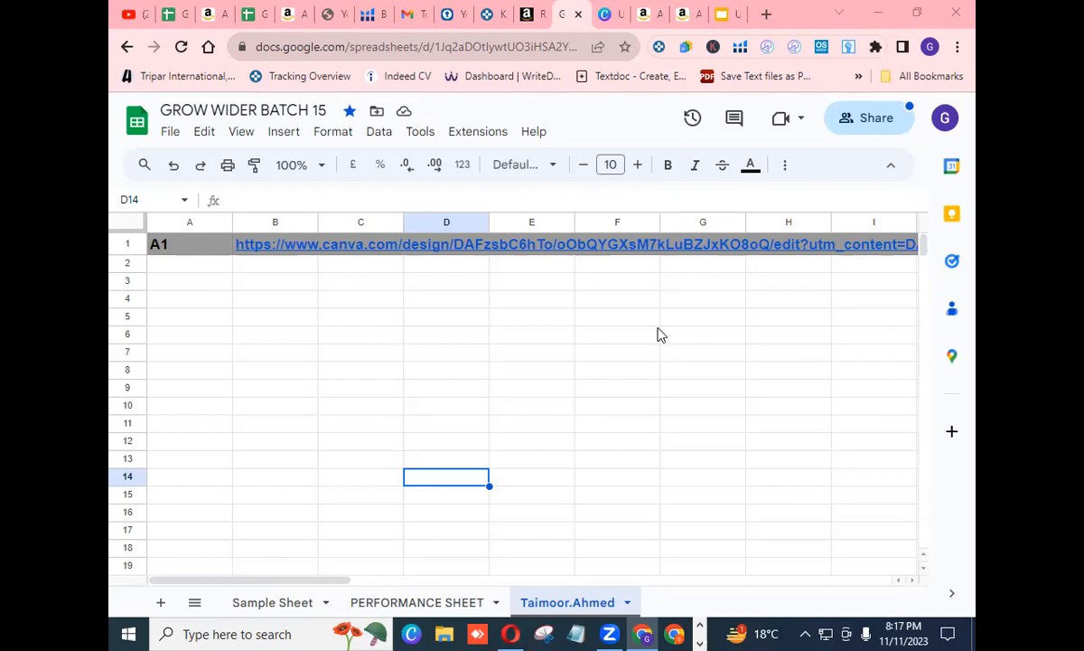
- Add a new sheet to the spreadsheet and rename it with the student's first name
click(161, 603)
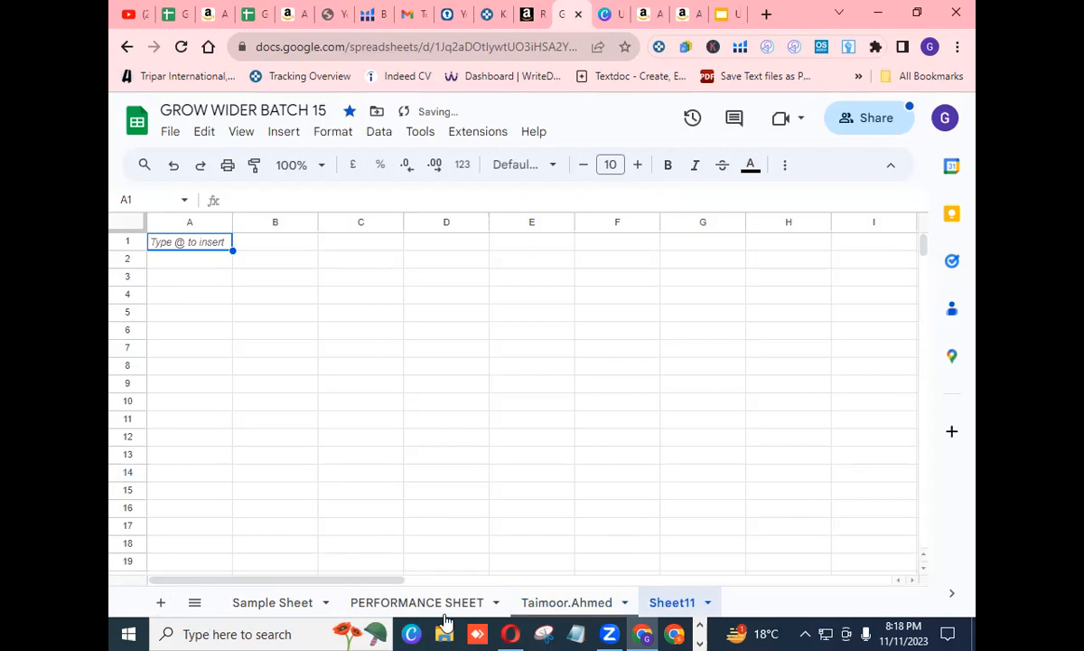
right_click(674, 612)
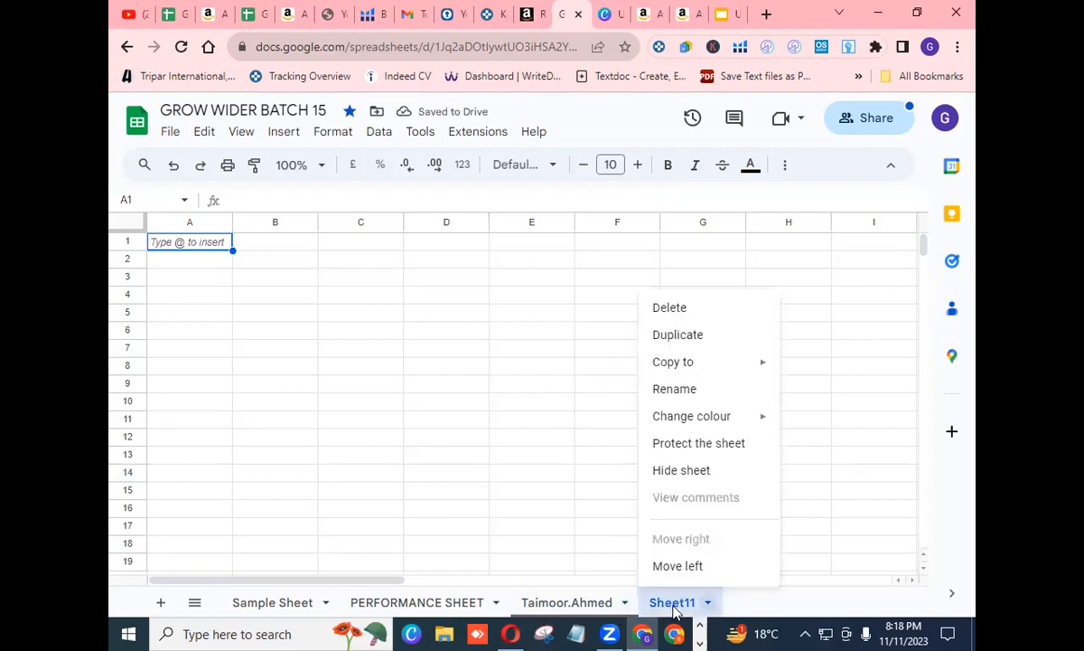
click(676, 389)
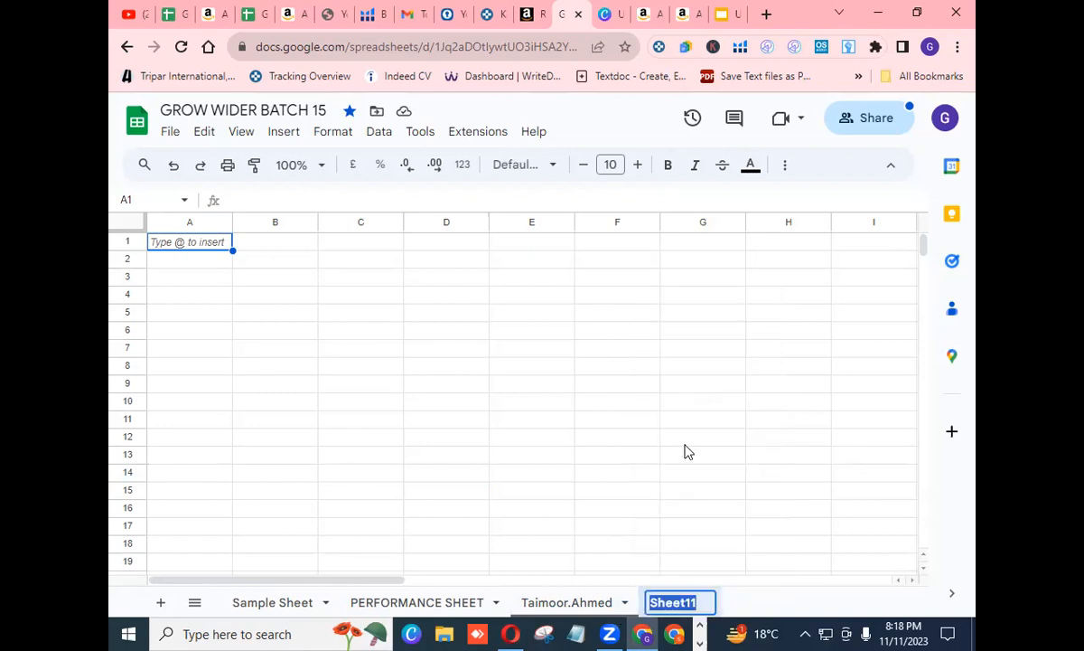
text(Sha)
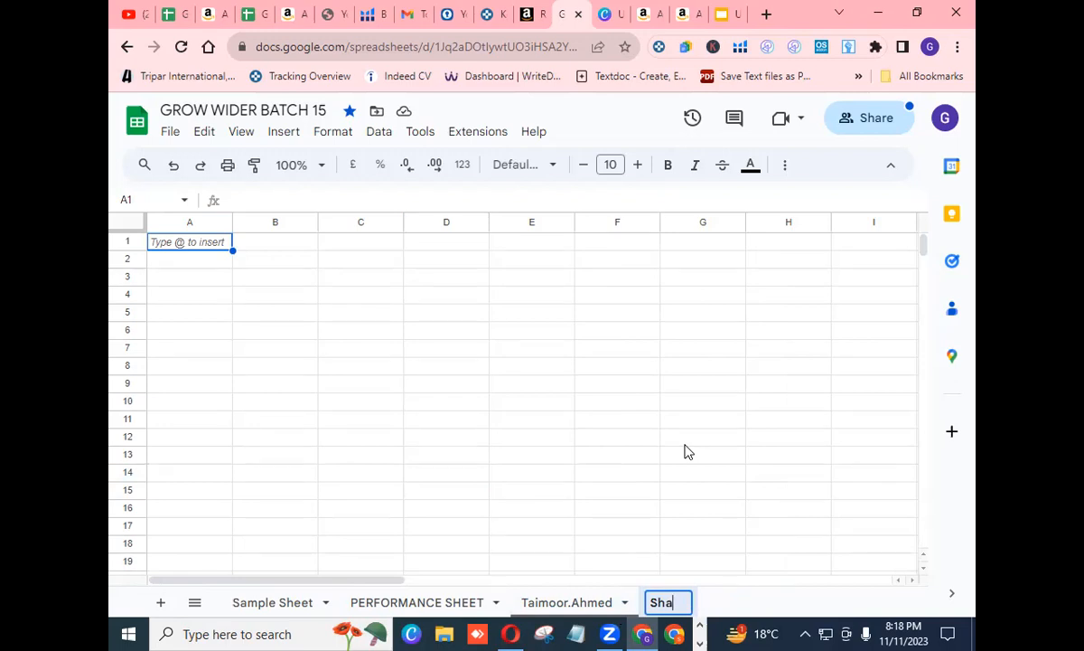
text(hid)
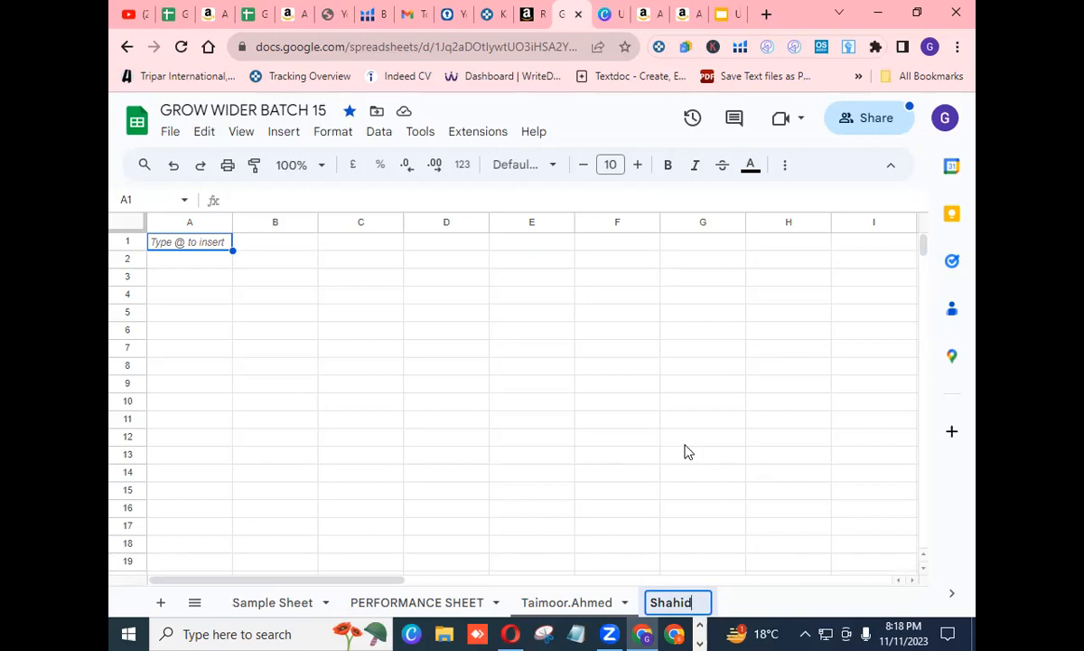
click(685, 443)
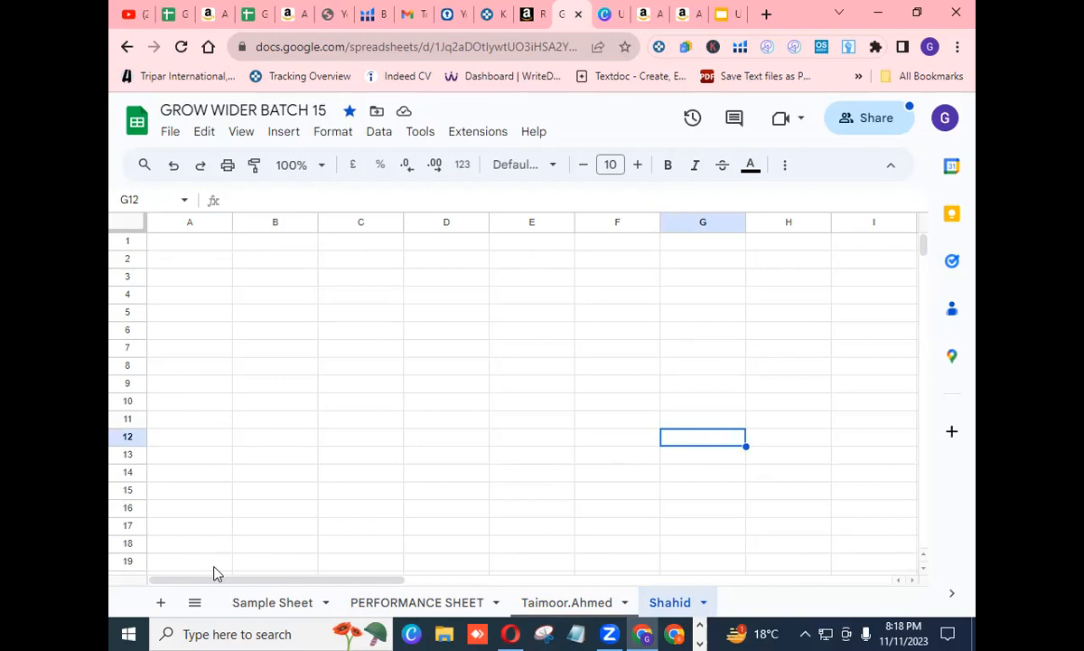
- Enter P in cells C6 and D6 of the PERFORMANCE SHEET for the third student's assignments A #01 and A #02
click(436, 601)
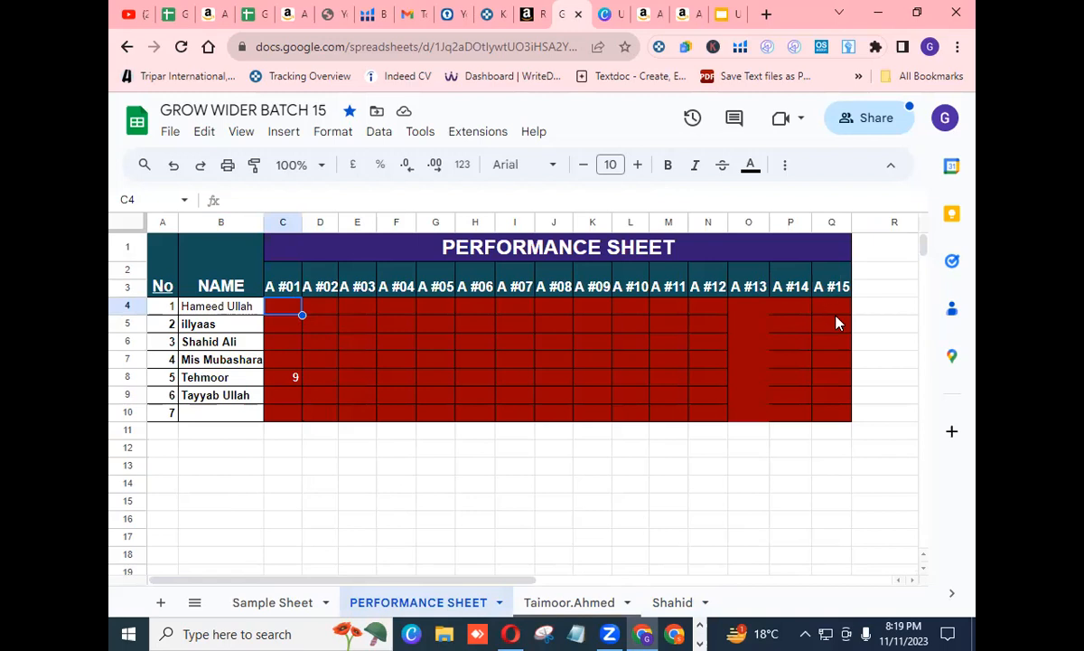
click(283, 348)
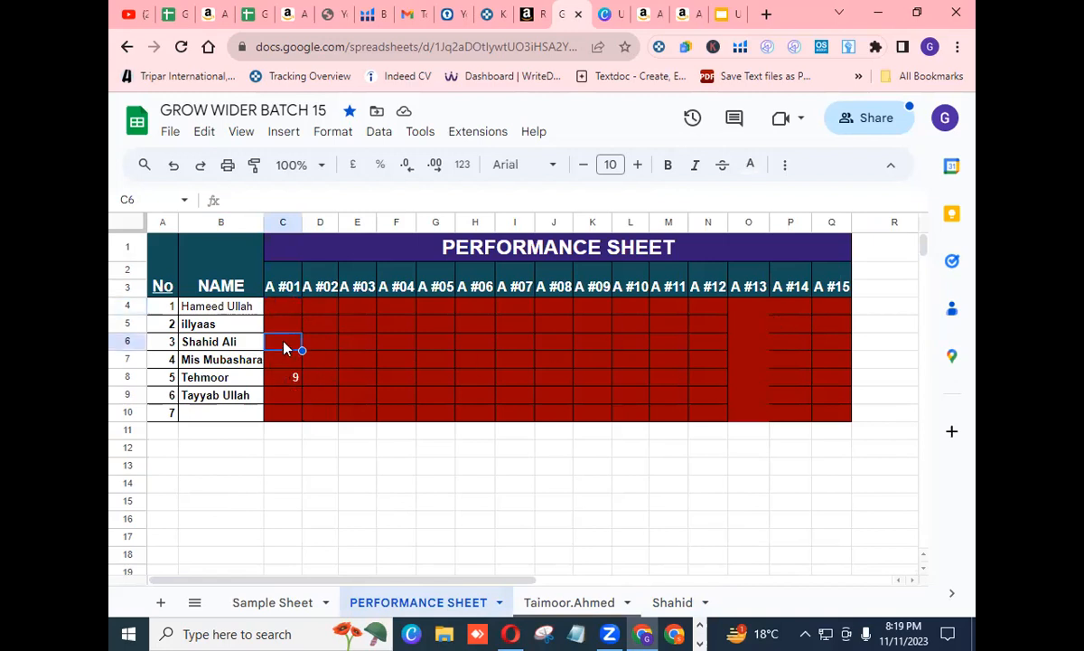
text(P)
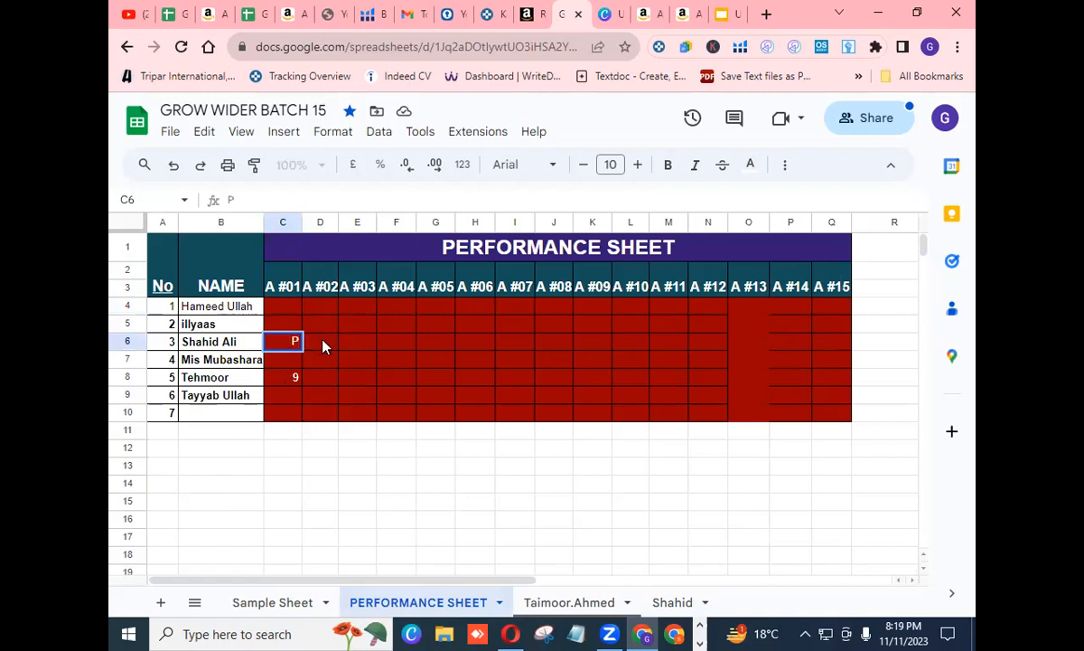
click(323, 346)
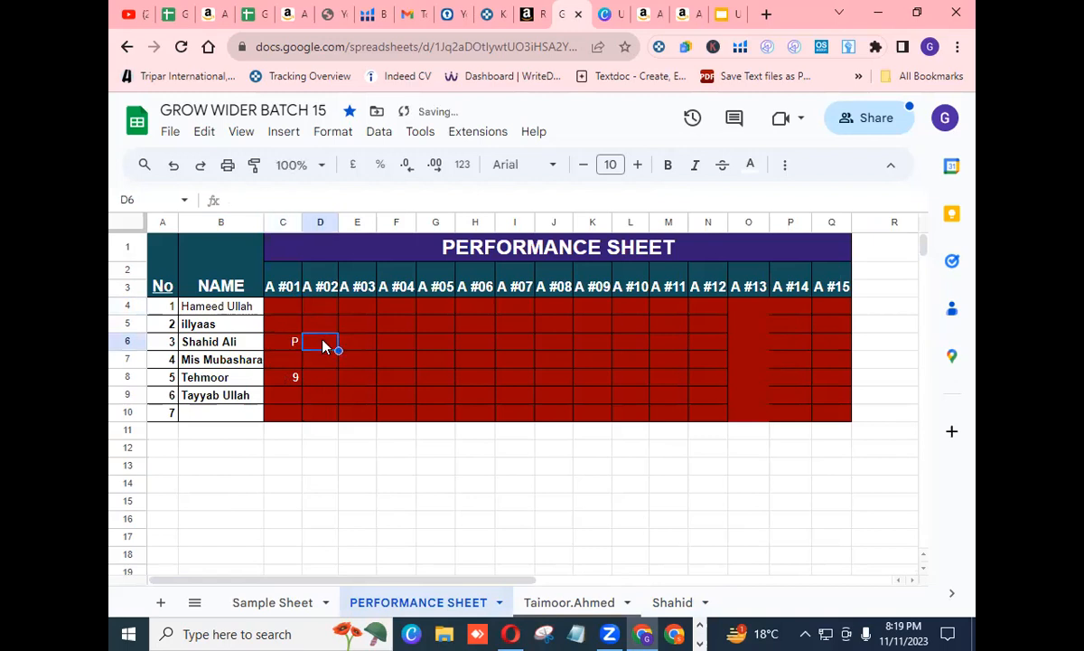
text(P)
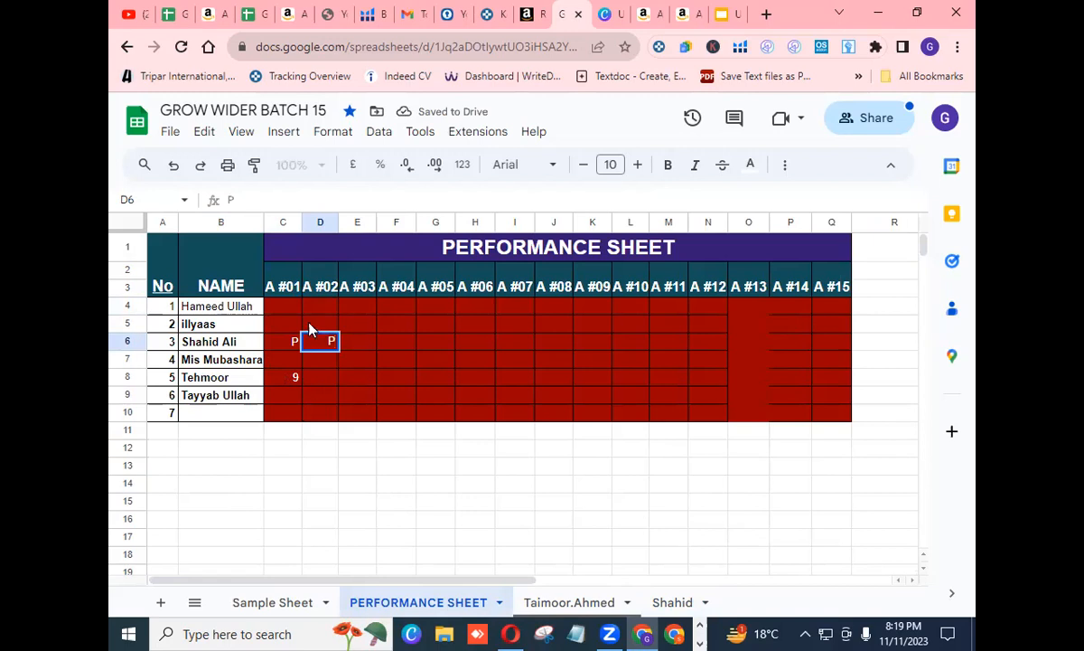
click(293, 328)
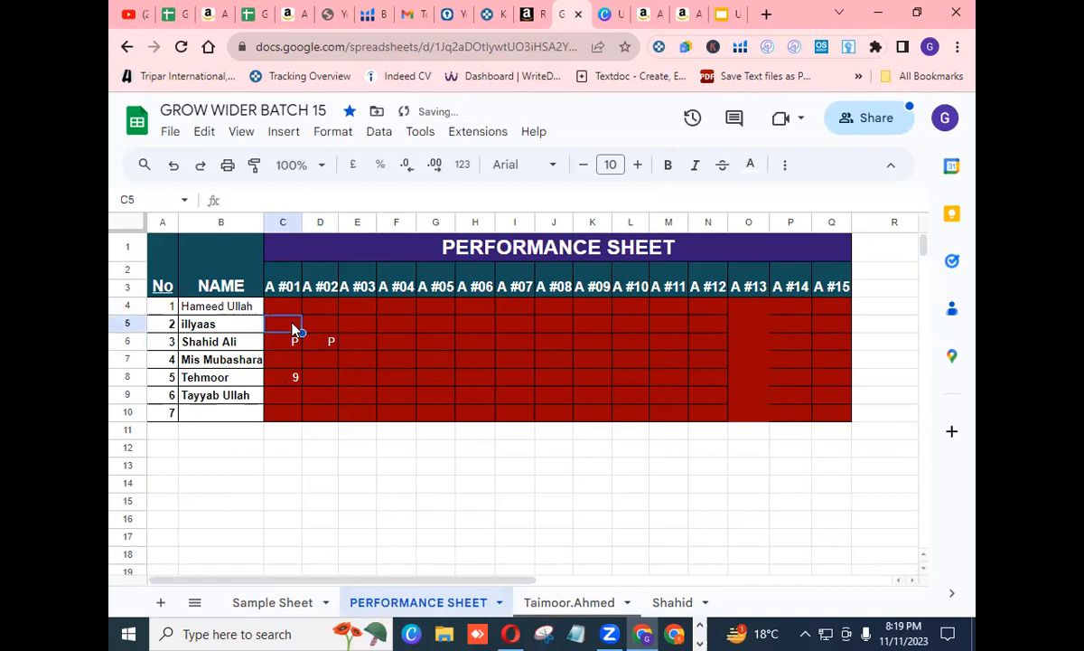
- Enter P in cells C5 and D5 of the PERFORMANCE SHEET for the second student's assignments A #01 and A #02
text(P)
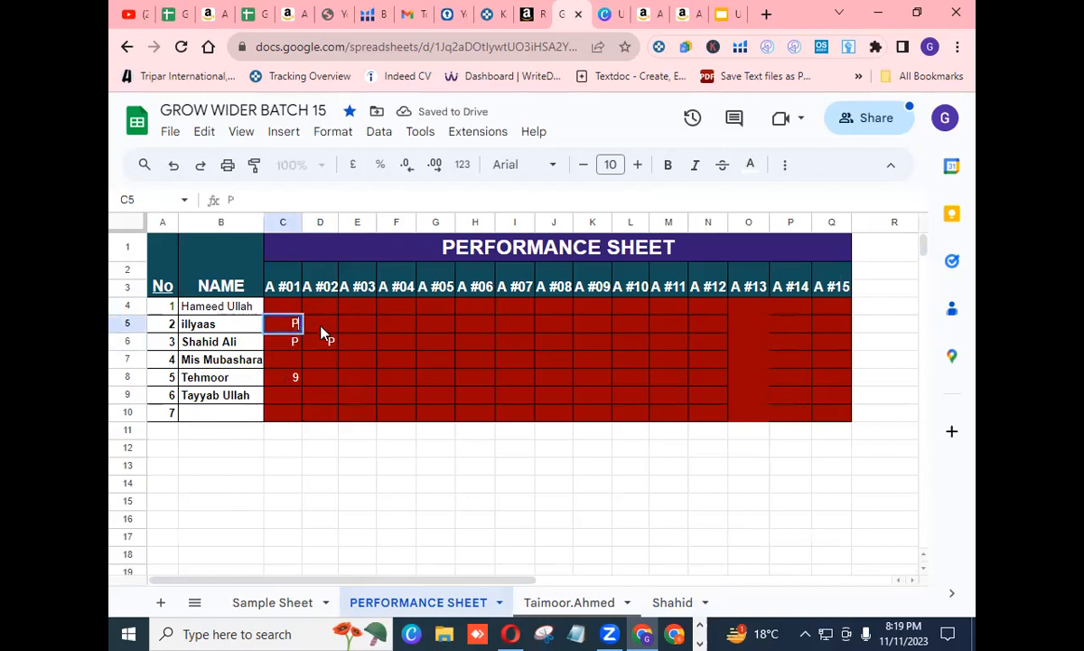
click(324, 329)
text(P)
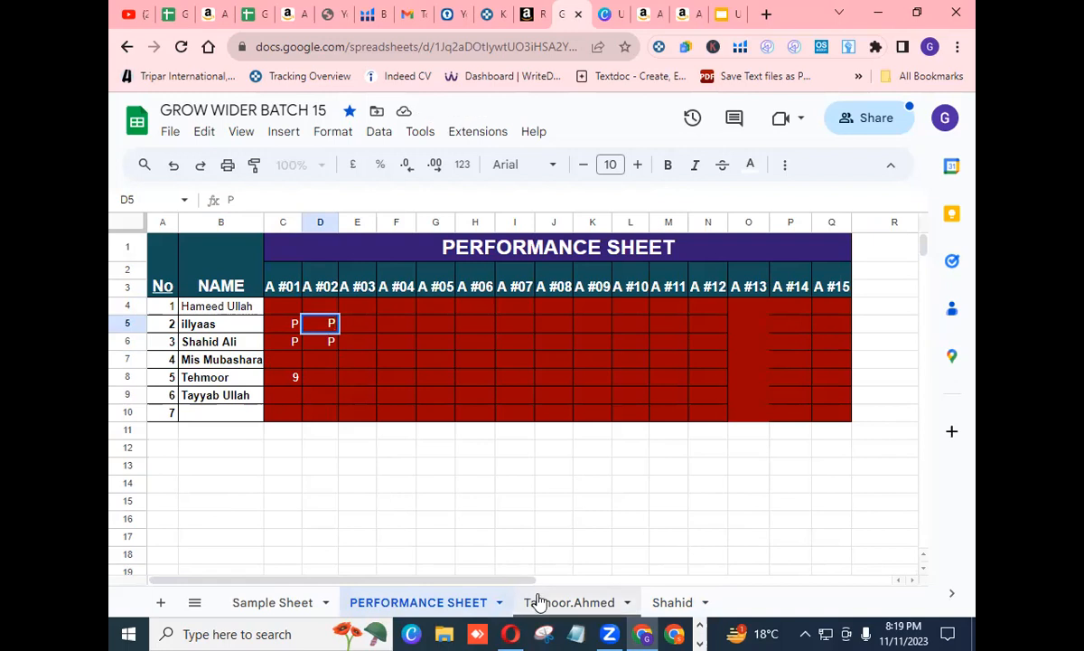
click(668, 603)
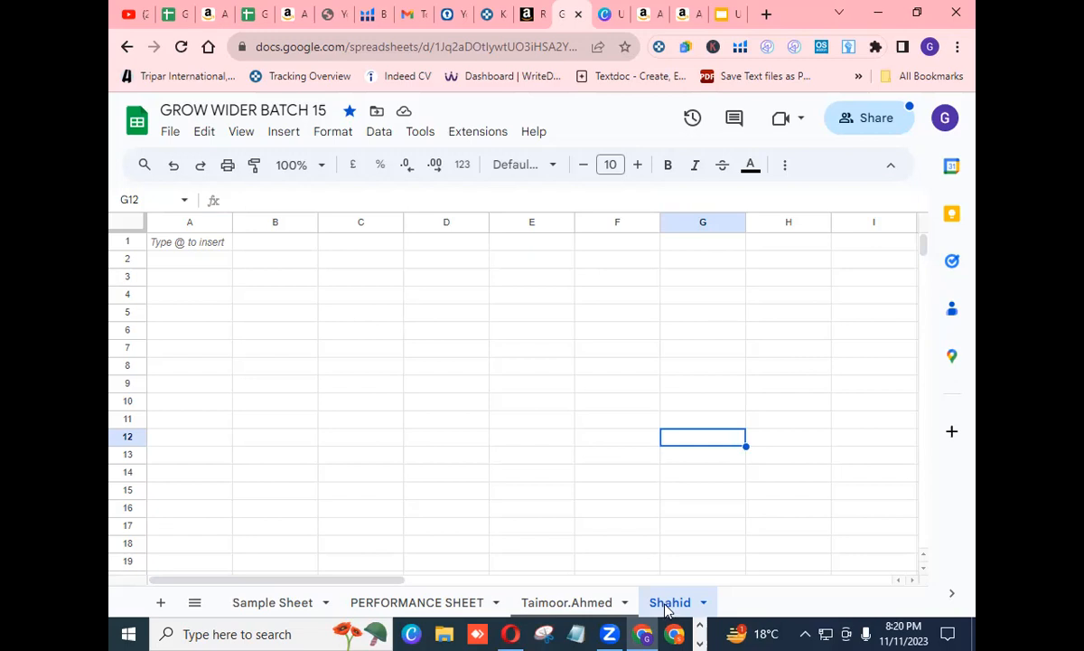
- Log in to the SEO Tools Pack member page with the prefilled credentials and get access to Helium10 - 2
click(394, 84)
click(333, 15)
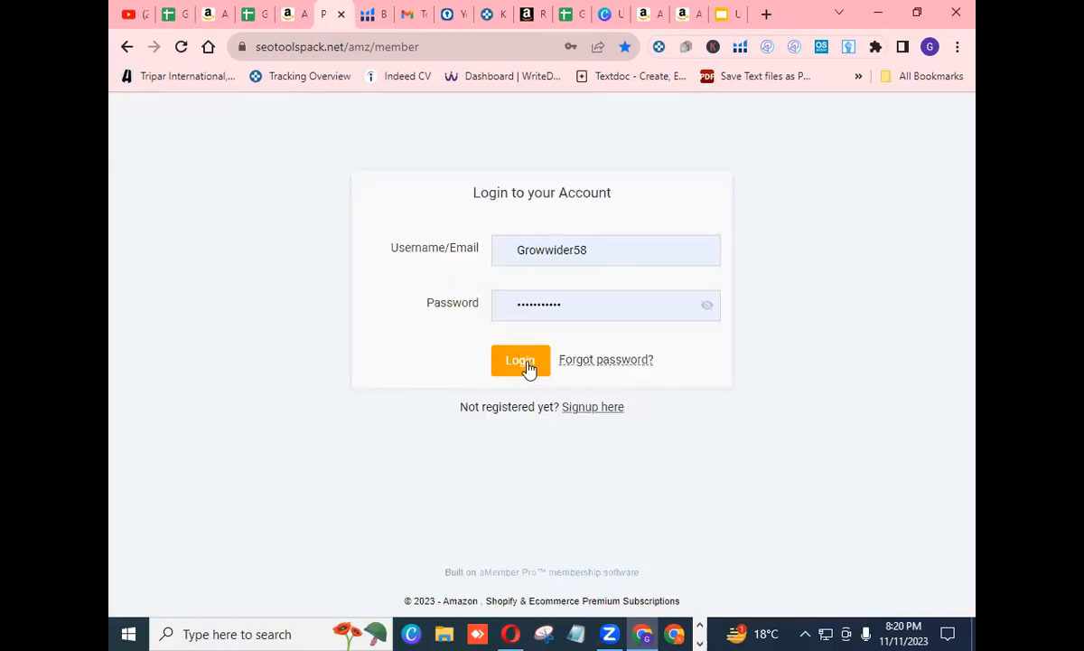
click(529, 363)
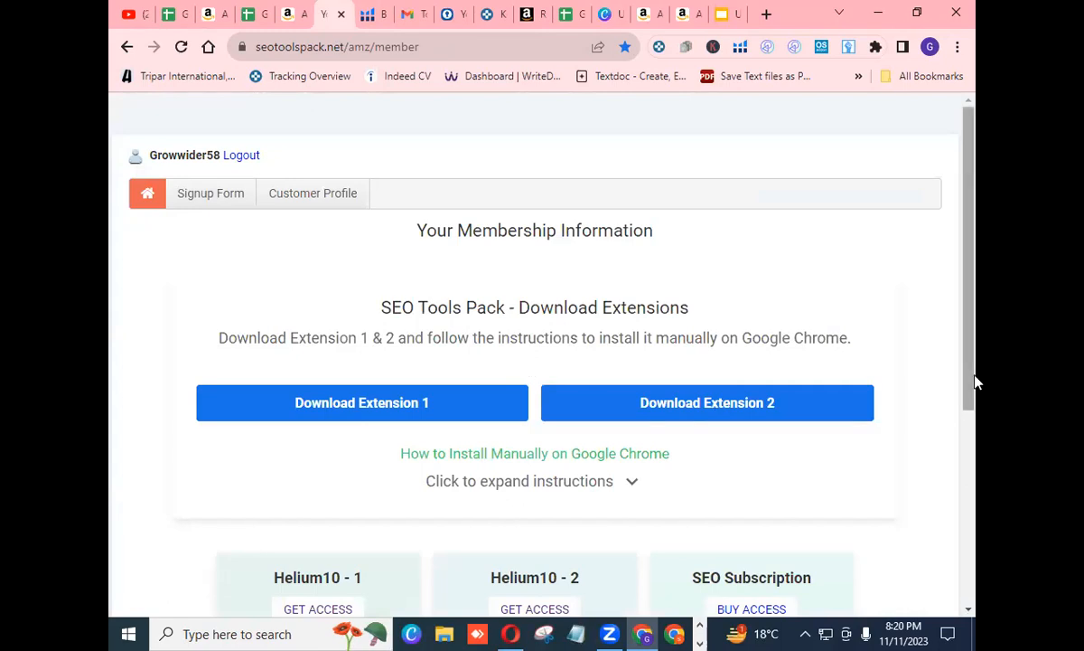
scroll(970, 325, down, 1)
scroll(966, 375, down, 1)
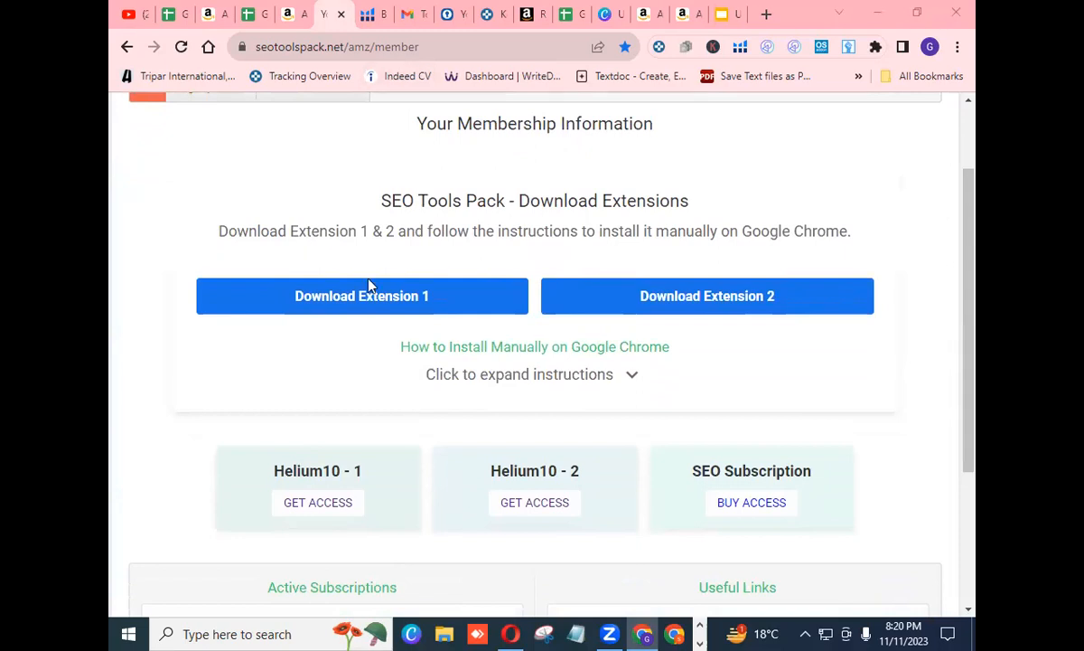
click(554, 499)
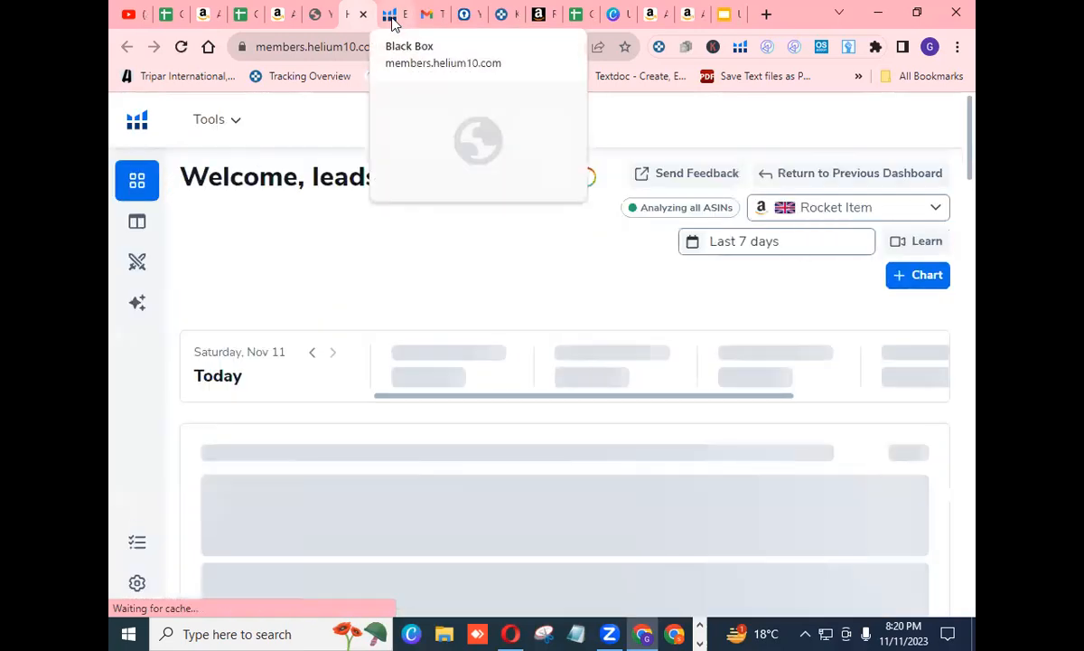
- Close the old Black Box page and open Black Box's Keywords search from the new Helium 10 dashboard
click(396, 18)
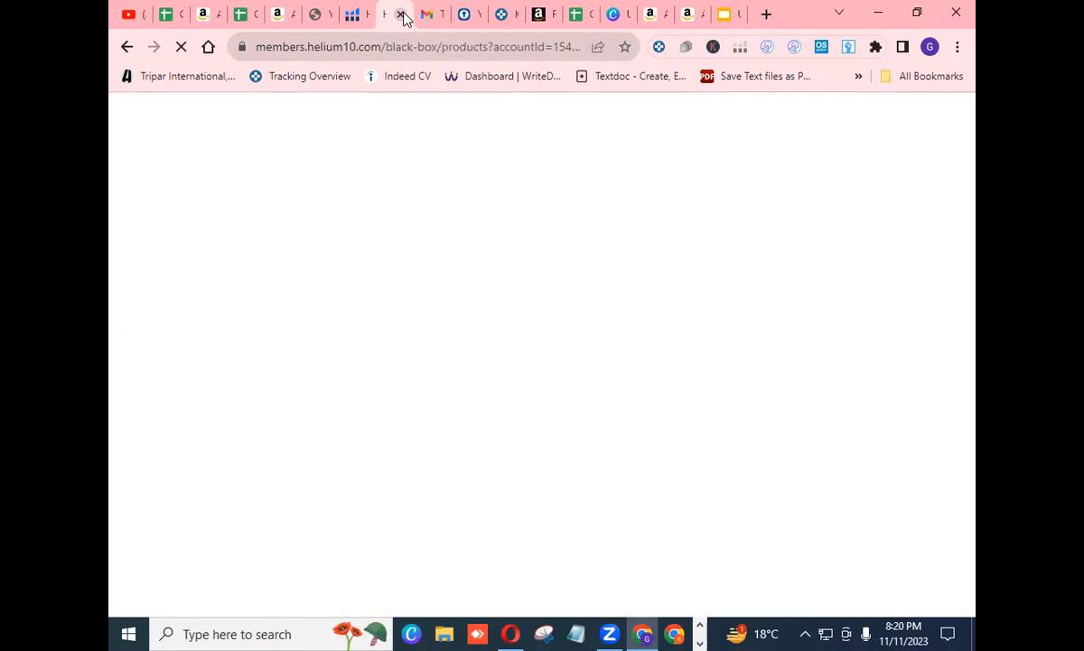
click(401, 15)
click(357, 27)
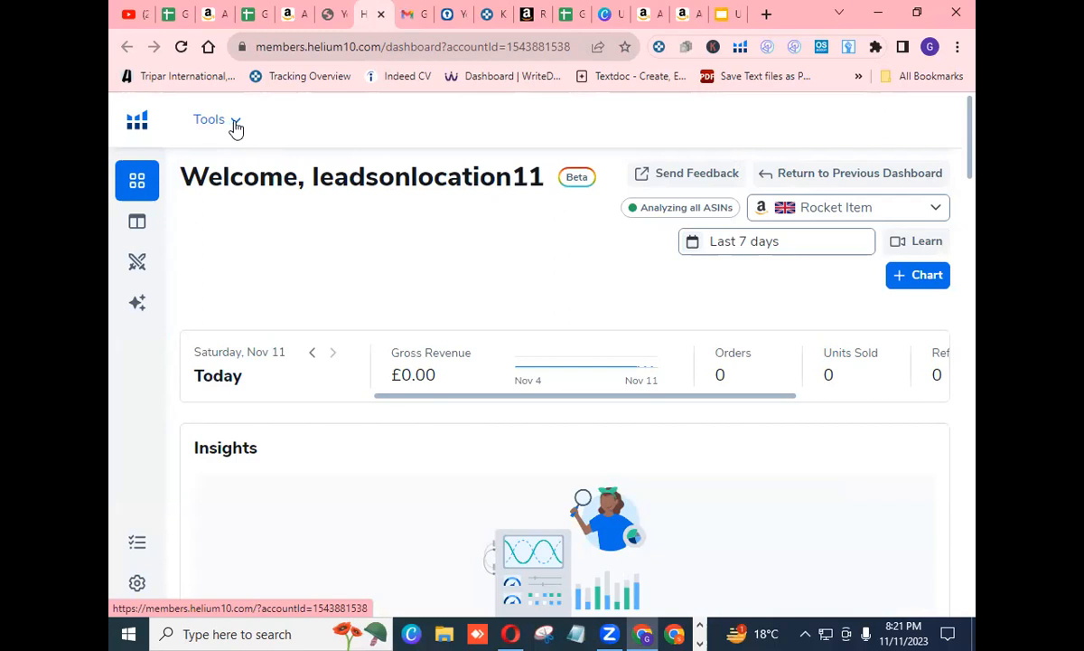
click(235, 125)
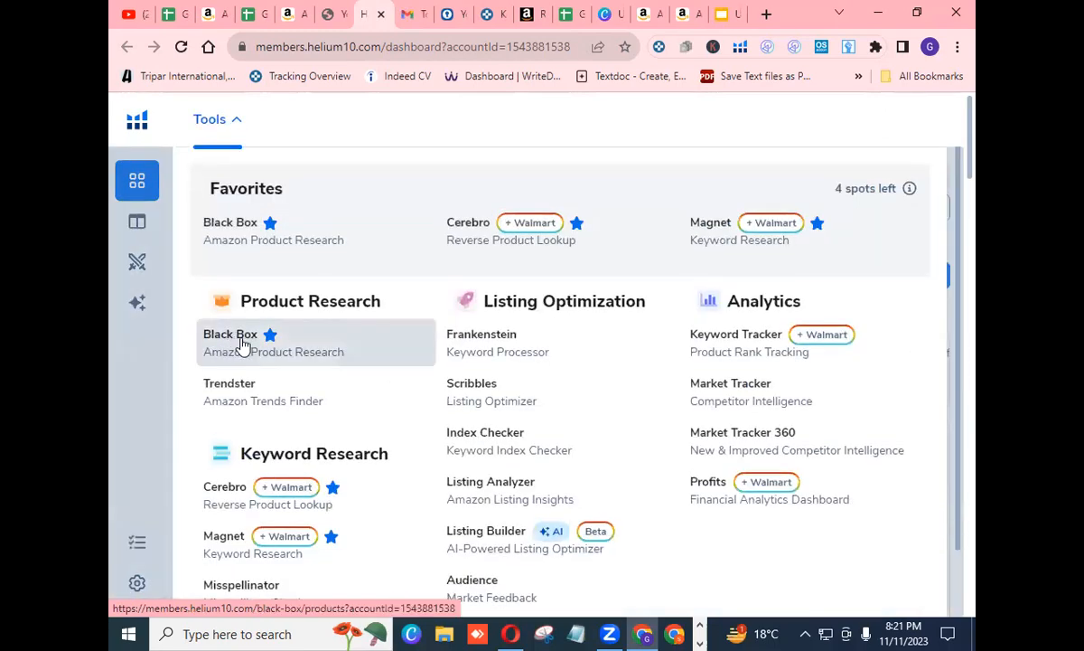
click(242, 345)
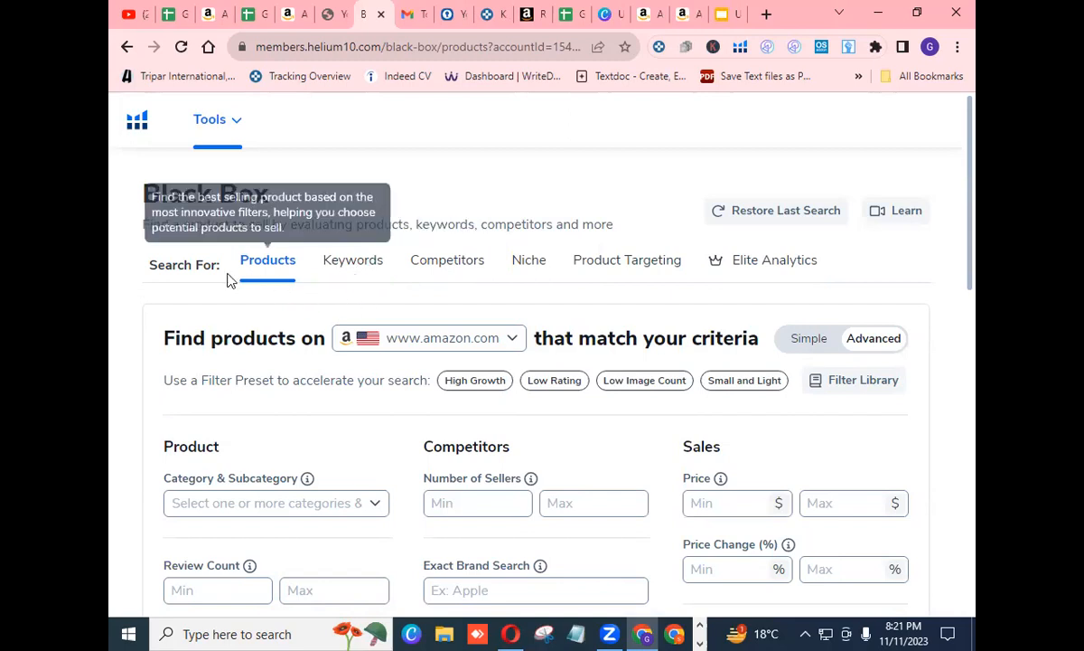
click(366, 270)
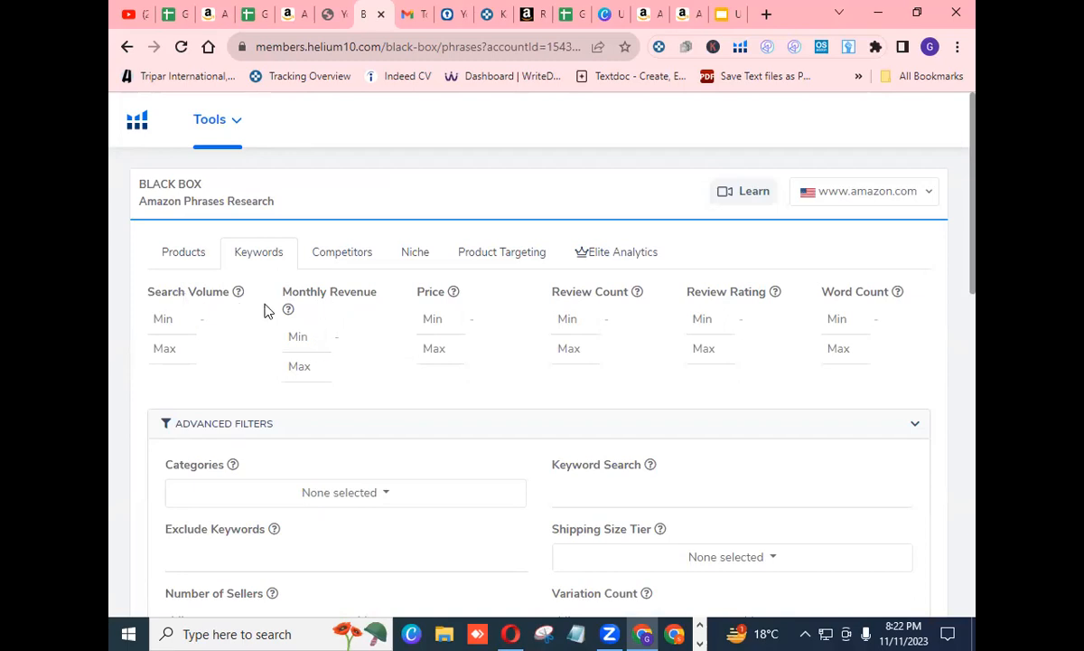
- Set the Price filter of the keyword search to a minimum of 10 and a maximum of 50
click(444, 318)
text(10)
click(440, 348)
text(50)
- Set the minimum Review Count to 250
click(568, 321)
text(240)
click(593, 316)
click(594, 315)
click(593, 315)
click(594, 315)
click(594, 316)
click(594, 315)
click(593, 315)
click(594, 315)
click(594, 315)
click(594, 316)
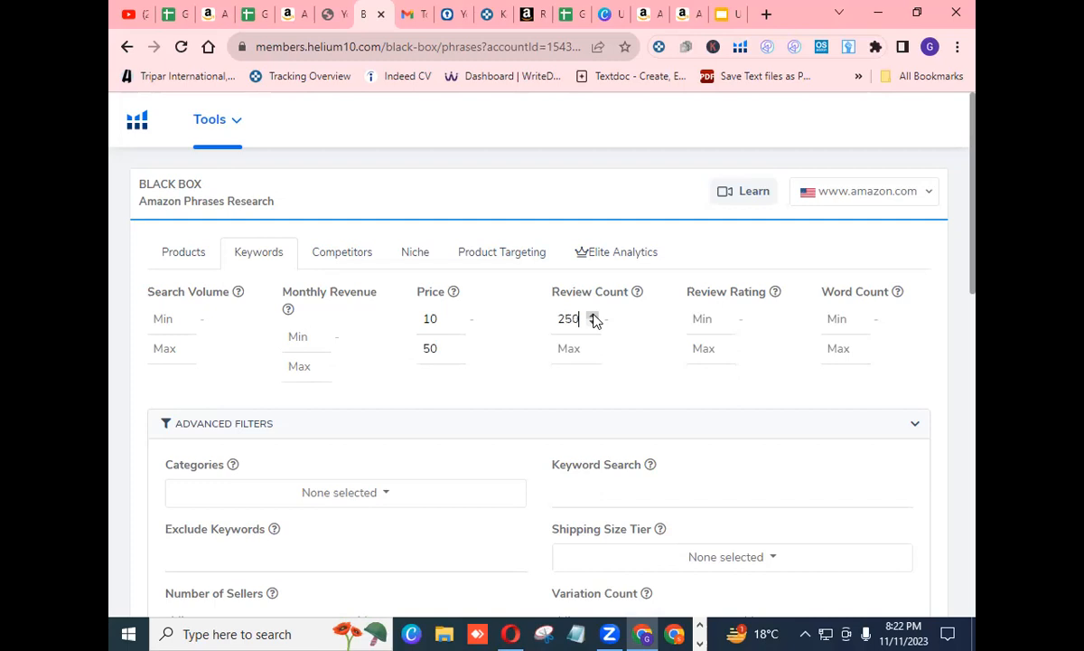
- Set the minimum Review Rating to 4.2
click(702, 318)
click(725, 315)
click(726, 316)
key(BackSpace)
text(4.)
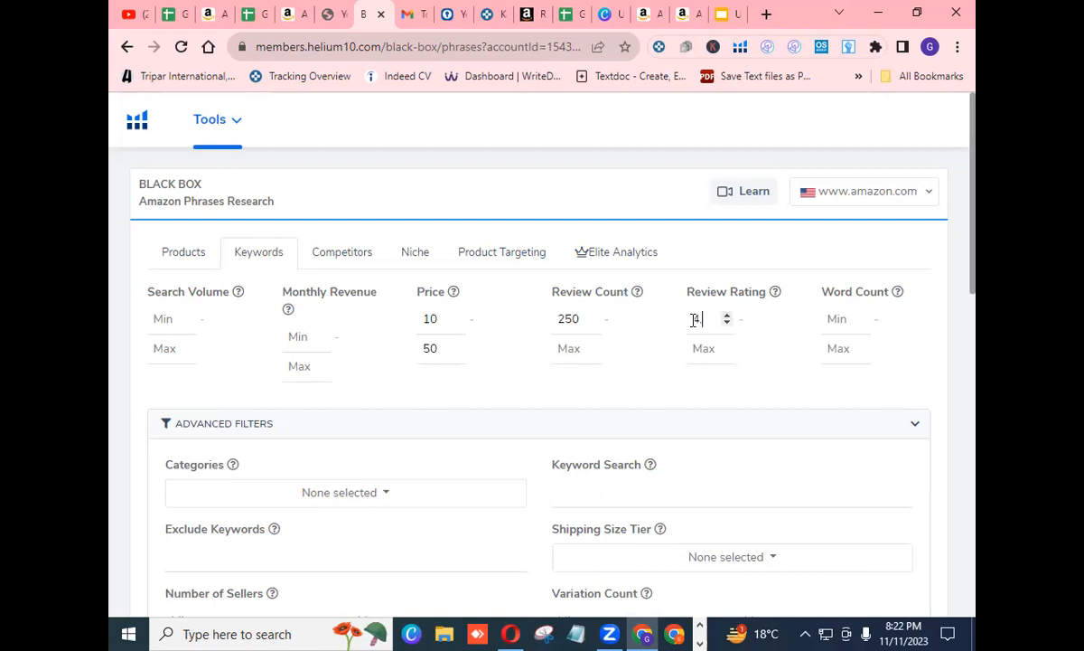
text(2)
- Select all categories in the advanced filters
scroll(973, 321, down, 1)
scroll(973, 321, down, 1)
scroll(974, 350, down, 2)
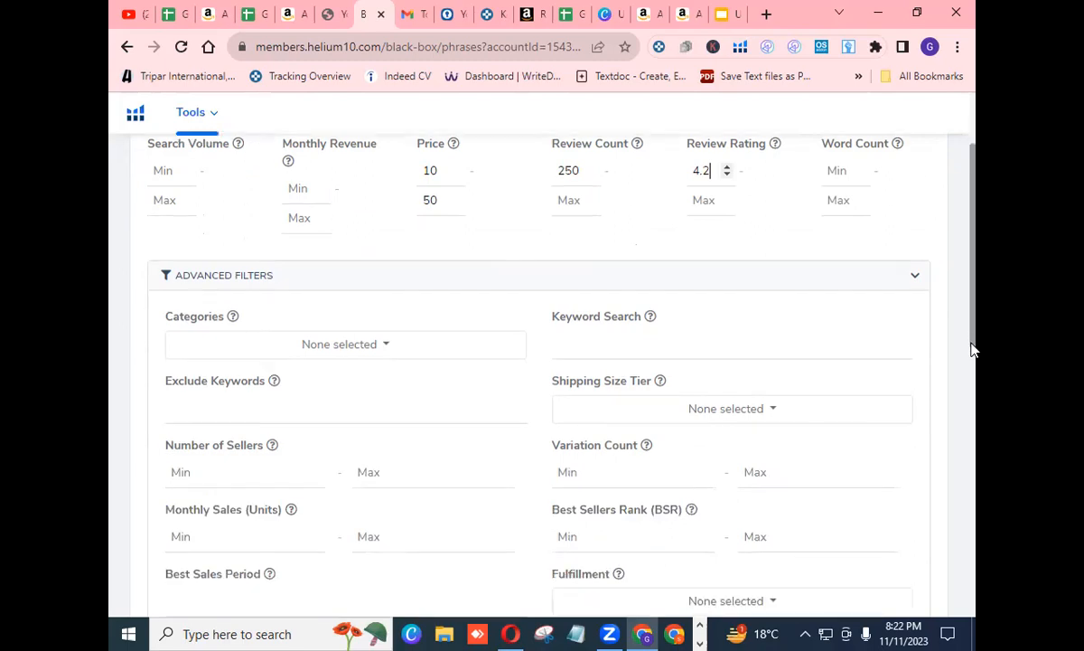
scroll(974, 366, down, 1)
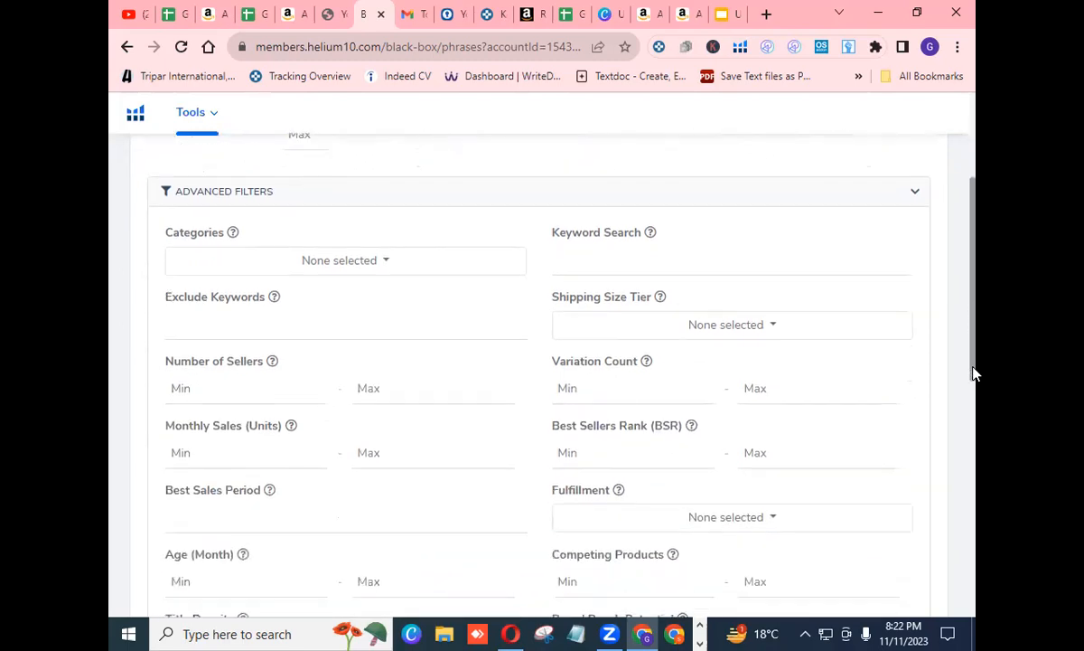
click(386, 262)
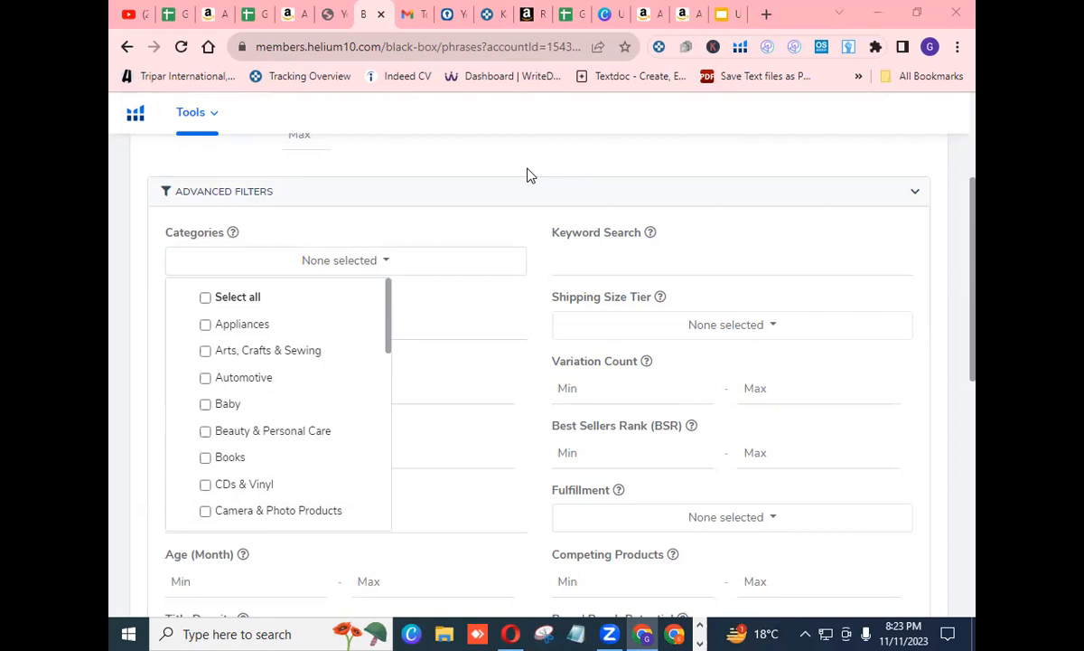
click(280, 305)
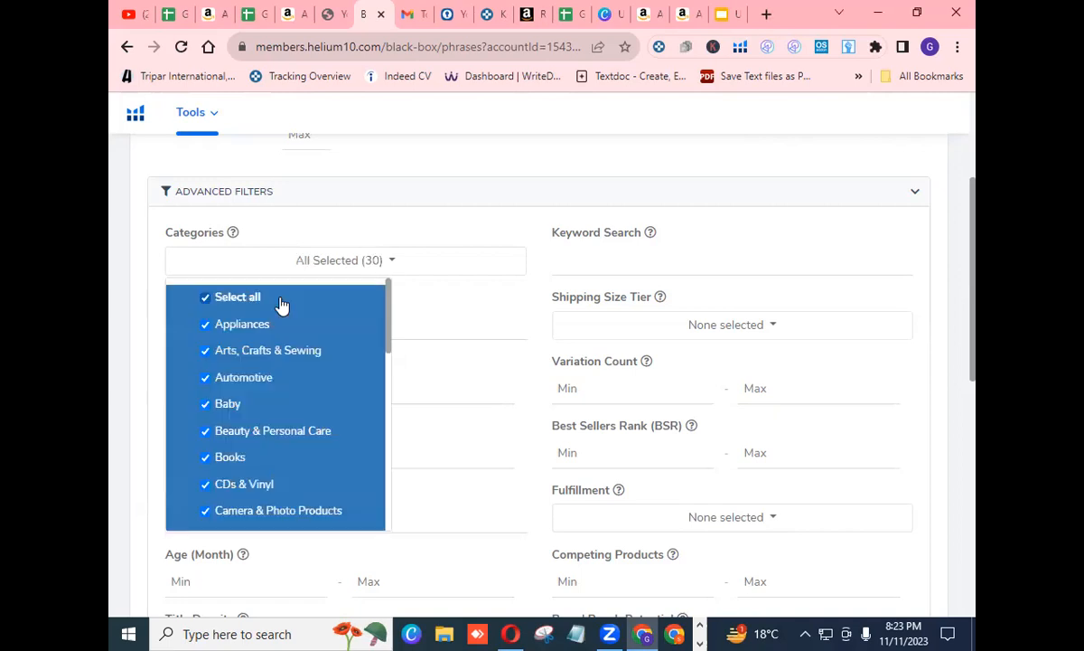
click(144, 273)
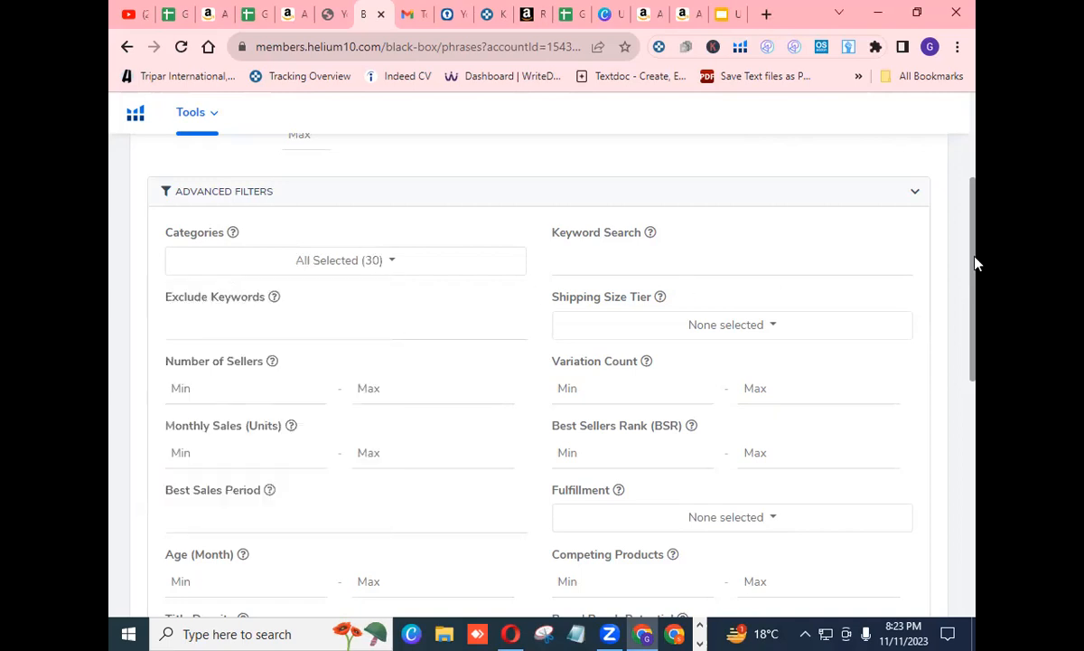
- Select all size options for the Shipping Size Tier filter
drag(976, 261, 976, 272)
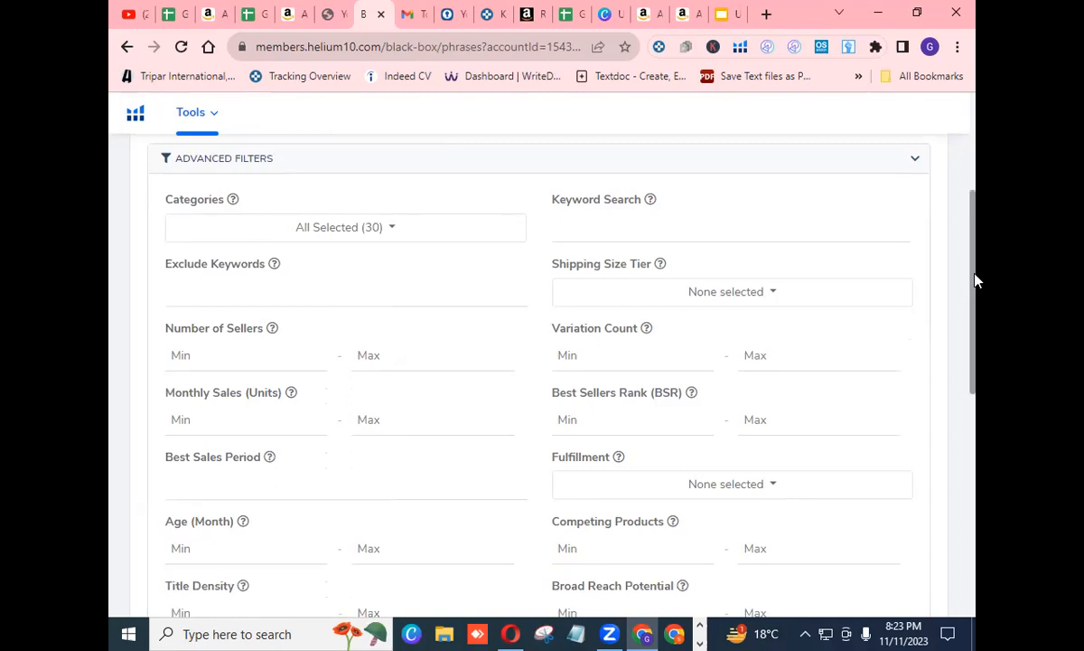
drag(974, 274, 973, 281)
click(773, 274)
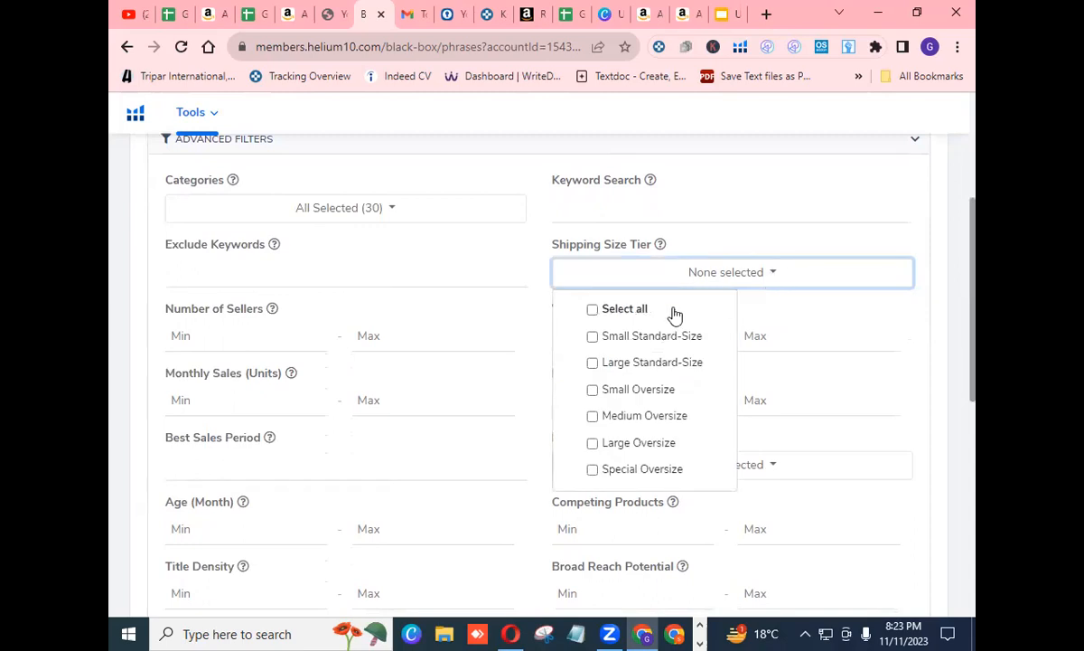
click(638, 311)
click(973, 300)
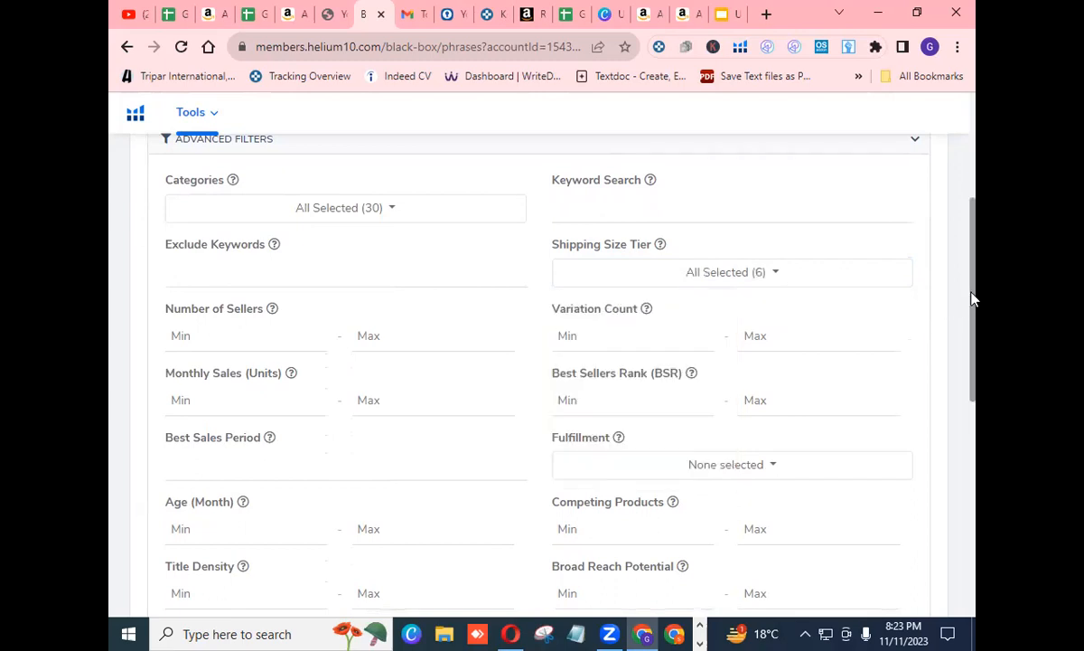
- Set the Number of Sellers filter to a minimum of 5 and a maximum of 25
drag(973, 299, 974, 308)
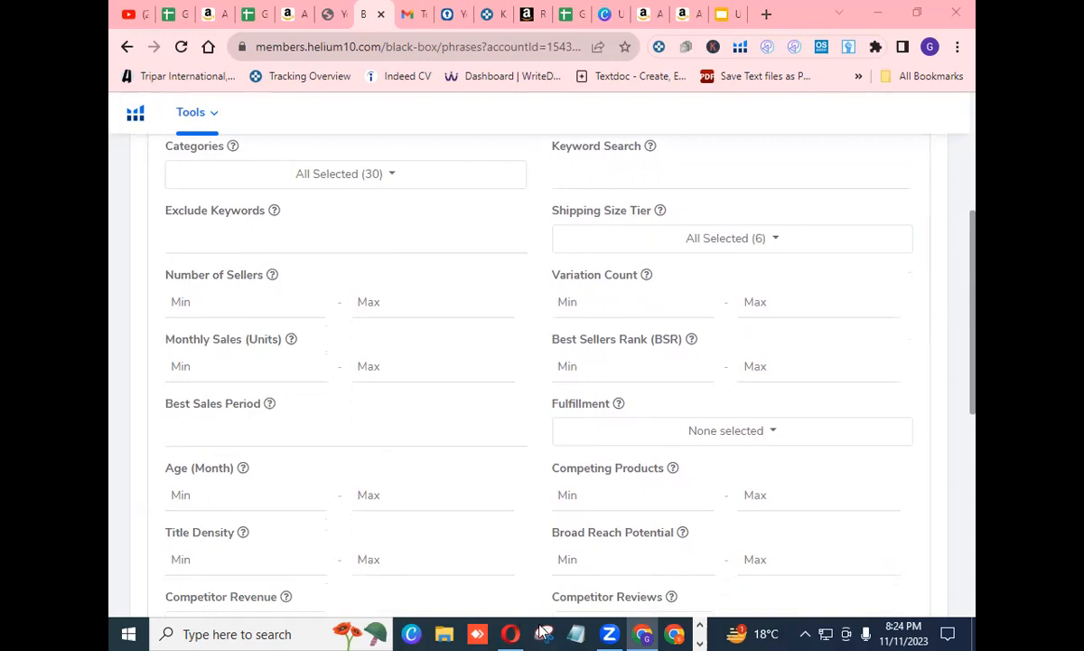
click(215, 304)
text(5)
click(400, 306)
text(25)
- Set the Variation Count filter to a minimum of 1 and a maximum of 4
click(626, 304)
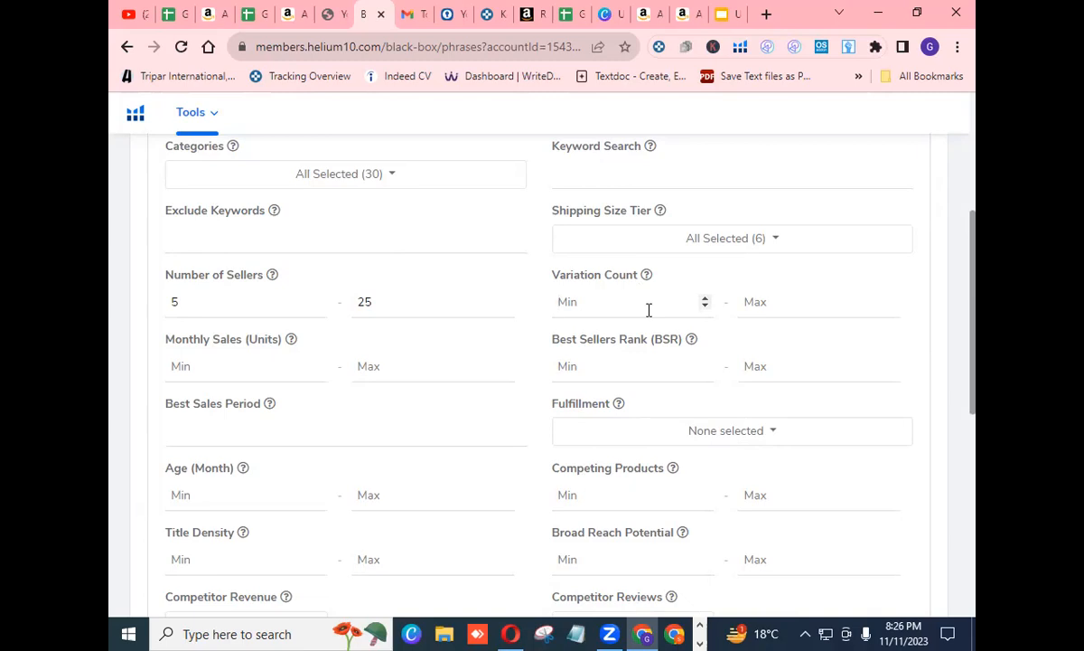
text(1)
click(776, 304)
text(4)
- Set the minimum Monthly Sales (Units) to 1500
drag(975, 285, 975, 321)
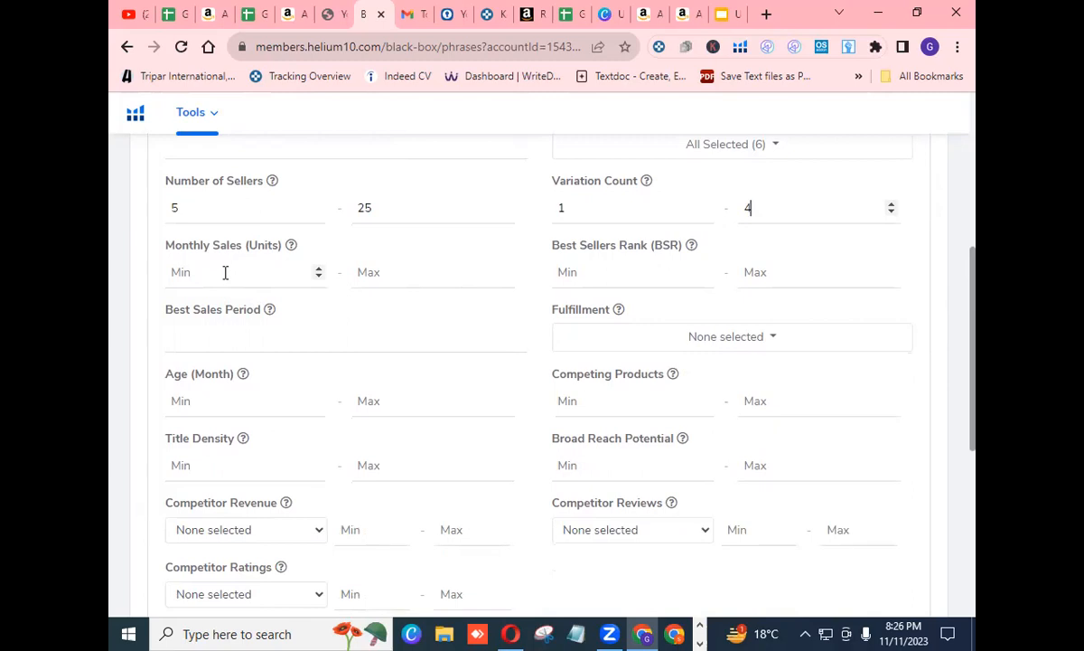
click(225, 272)
text(1500)
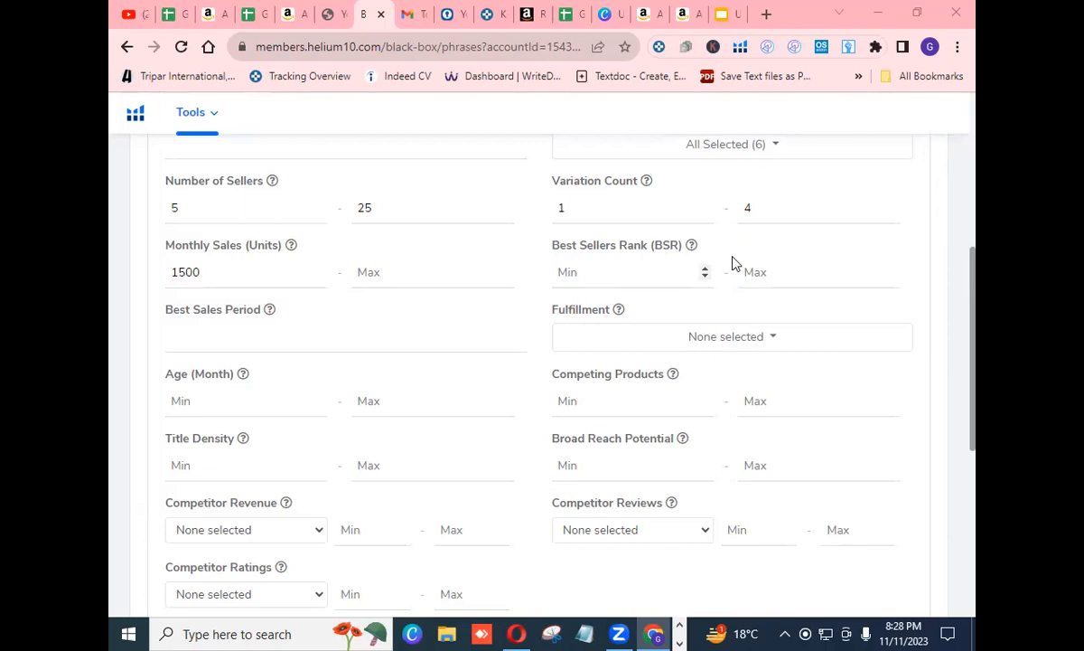
- Set the maximum Best Sellers Rank (BSR) to 60000
click(775, 274)
text(6)
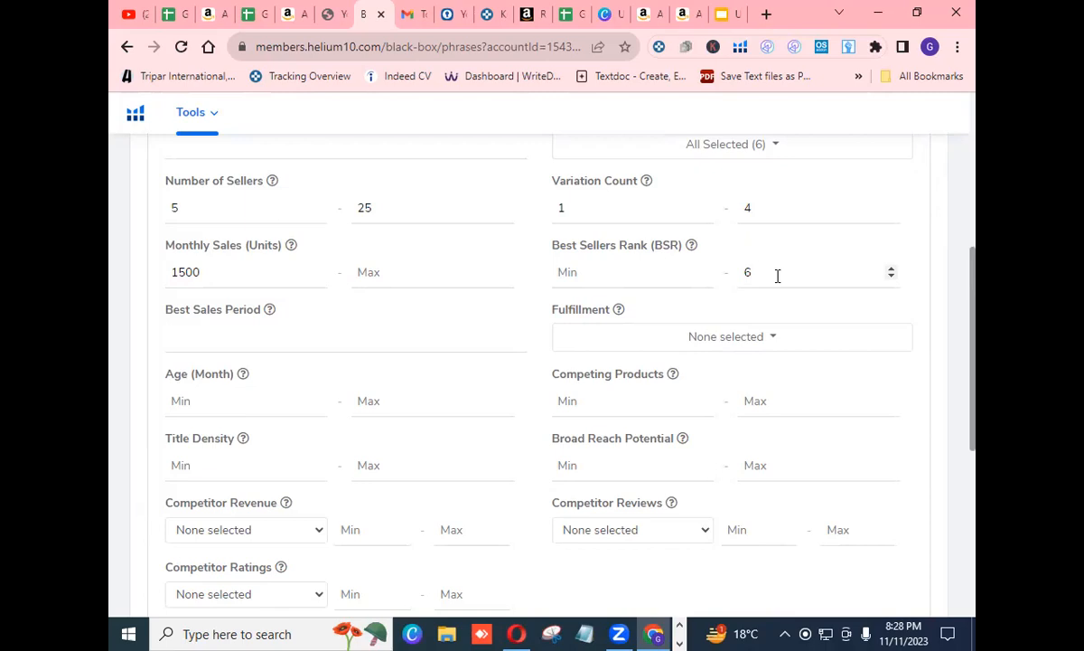
text(0000)
drag(782, 272, 747, 272)
click(769, 306)
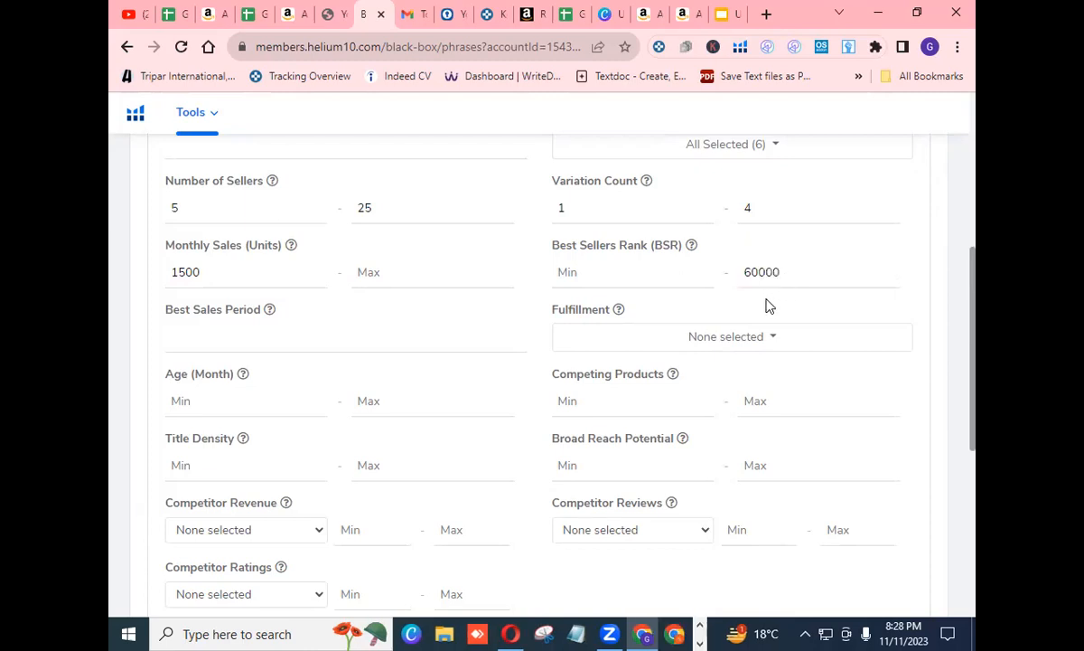
- Select FBA and FBM for the Fulfillment filter, leaving Amazon out
scroll(770, 306, down, 1)
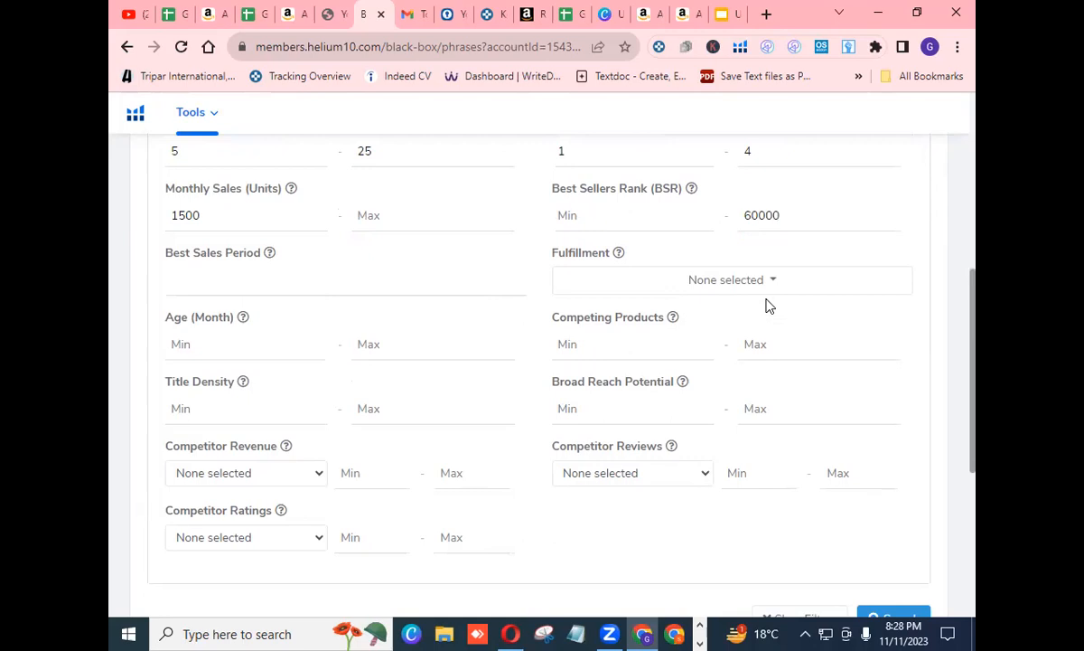
click(773, 283)
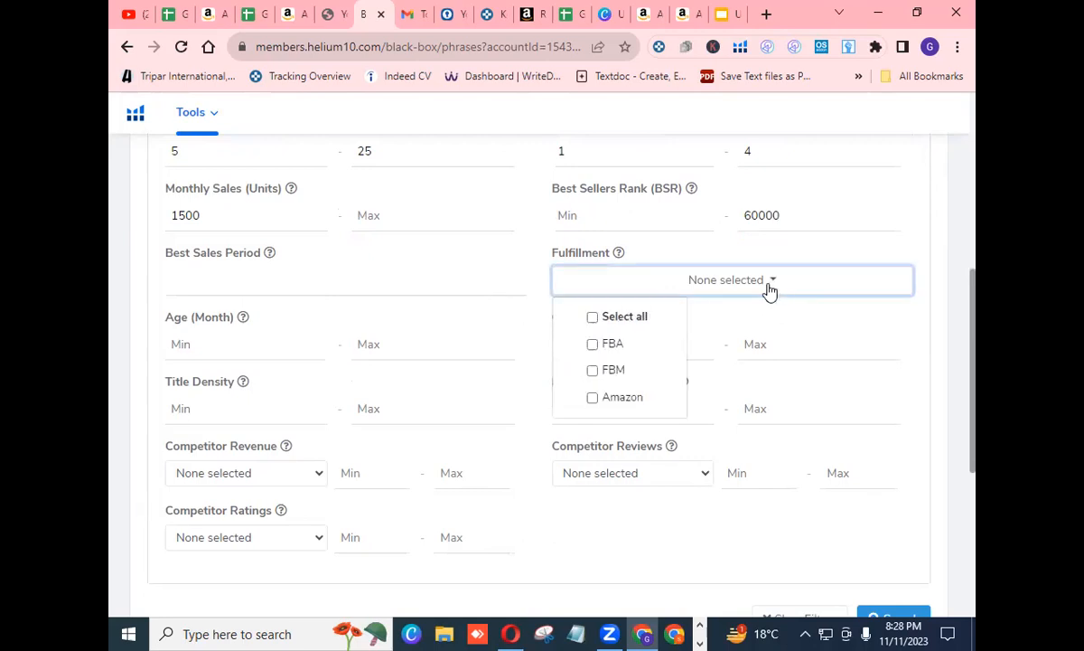
click(624, 348)
click(617, 370)
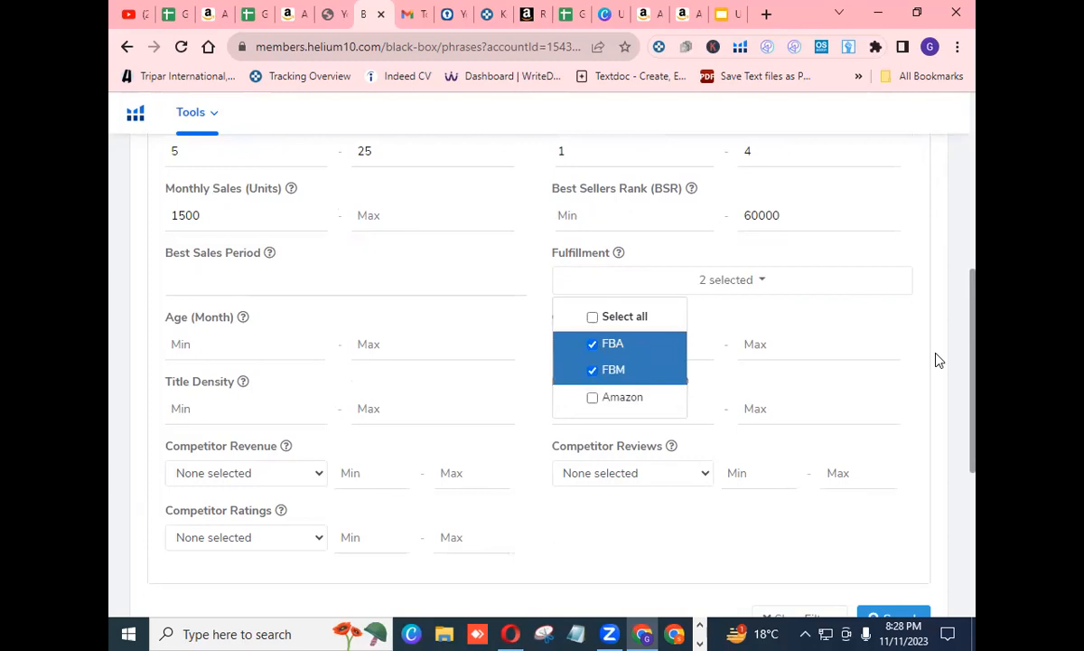
click(940, 361)
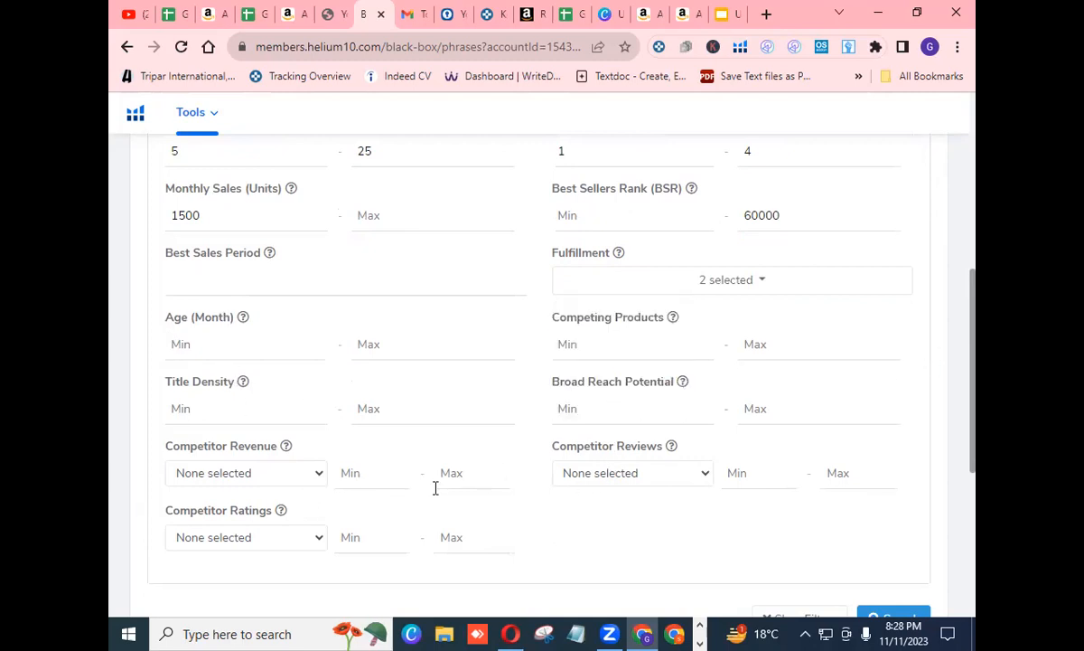
- Review the filter values set for the Black Box keyword search, from price and reviews down to fulfillment
scroll(436, 489, down, 1)
scroll(433, 494, up, 5)
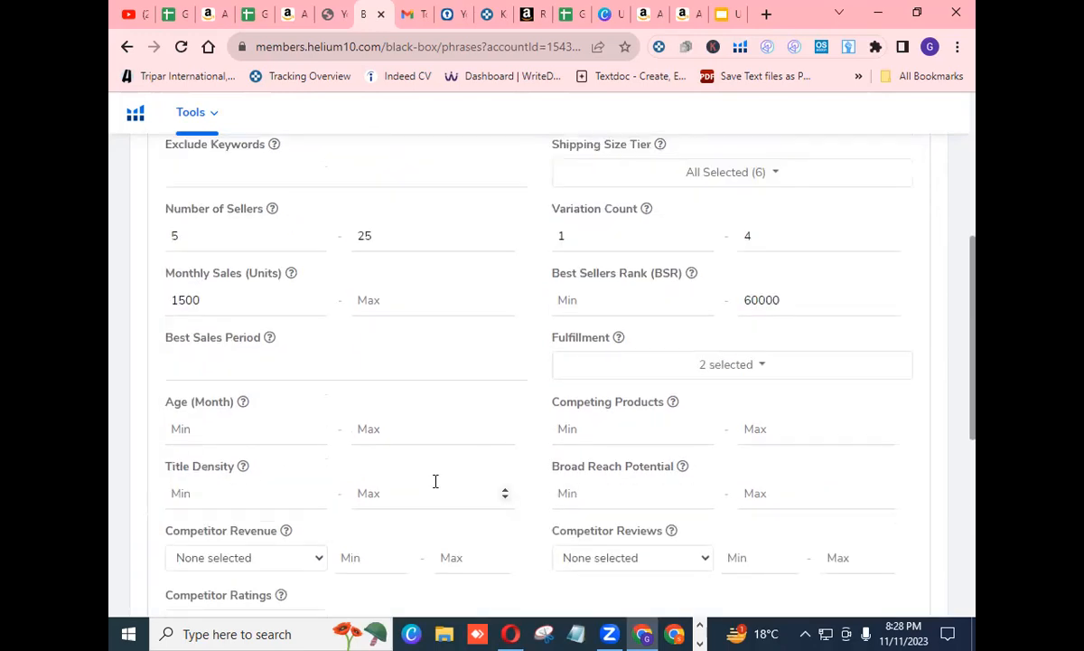
scroll(433, 482, up, 2)
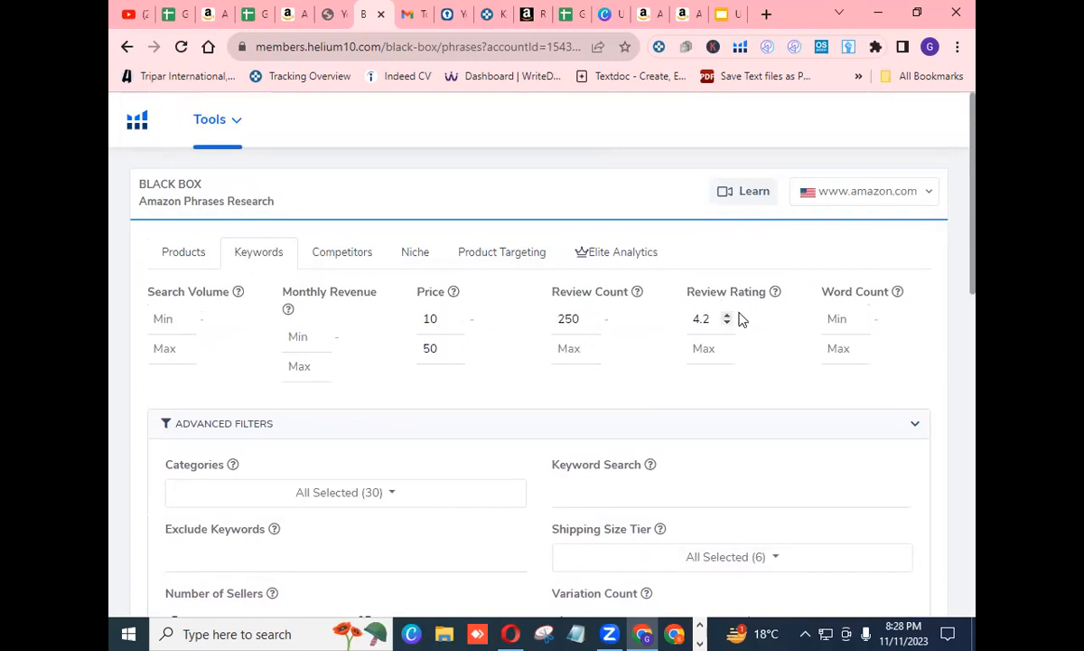
drag(974, 273, 976, 382)
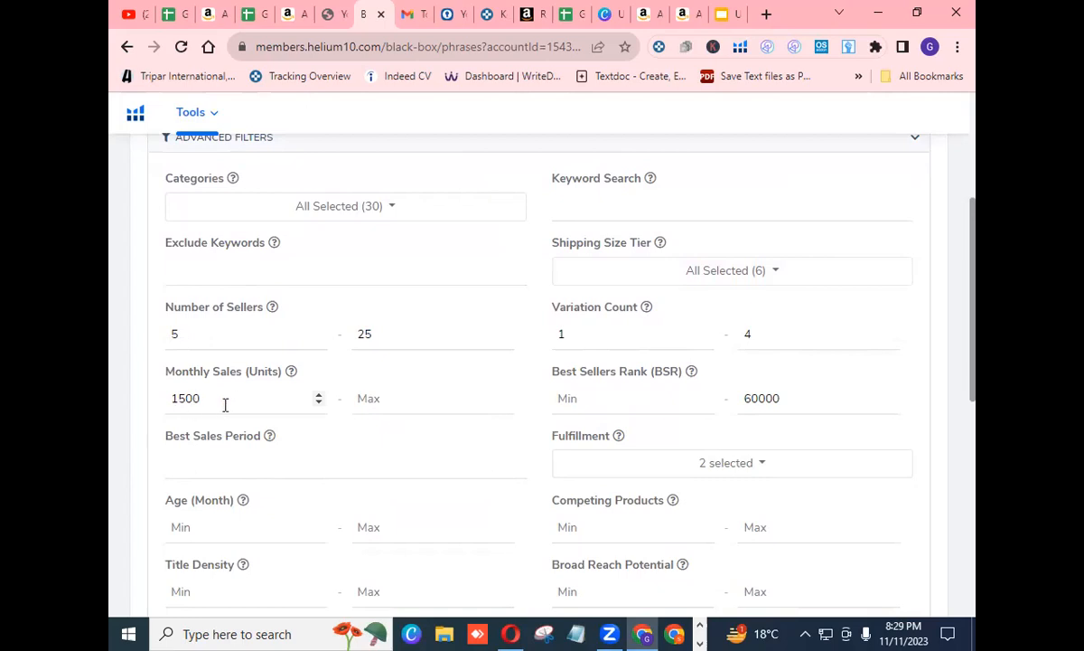
- Snip the upper part of the Black Box keyword filters with Snipping Tool and copy the capture
drag(975, 367, 974, 409)
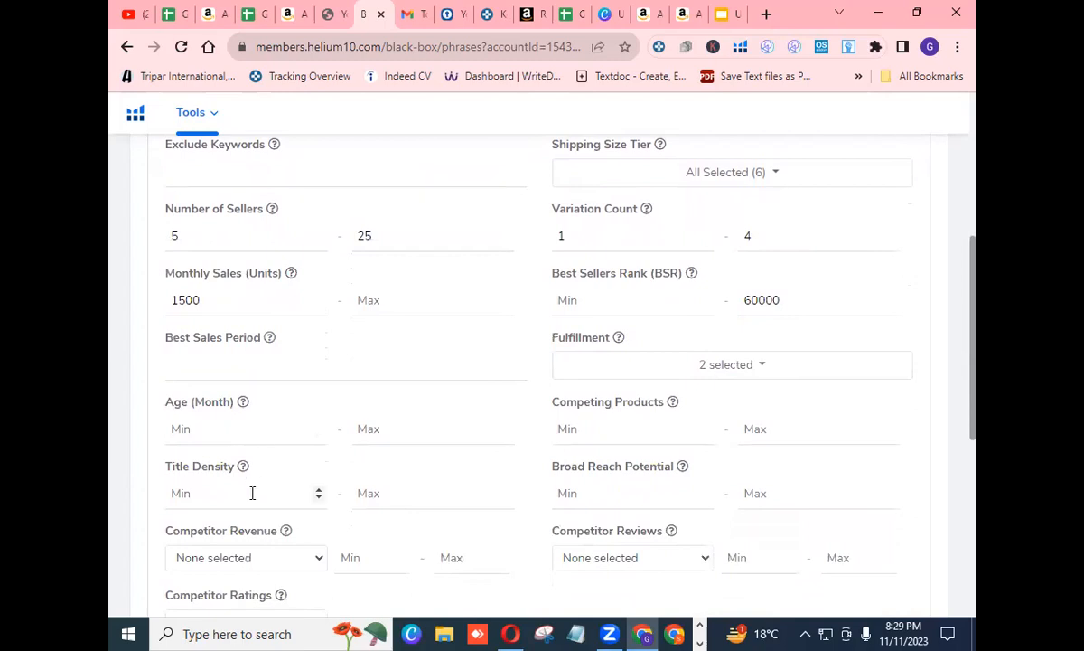
drag(976, 409, 976, 257)
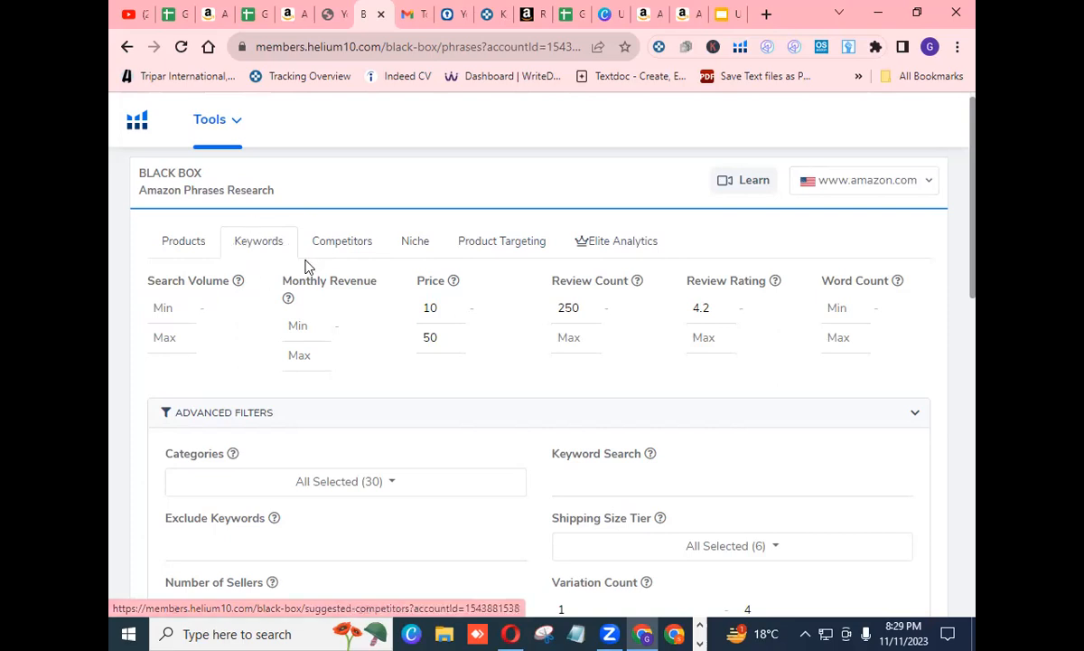
click(544, 632)
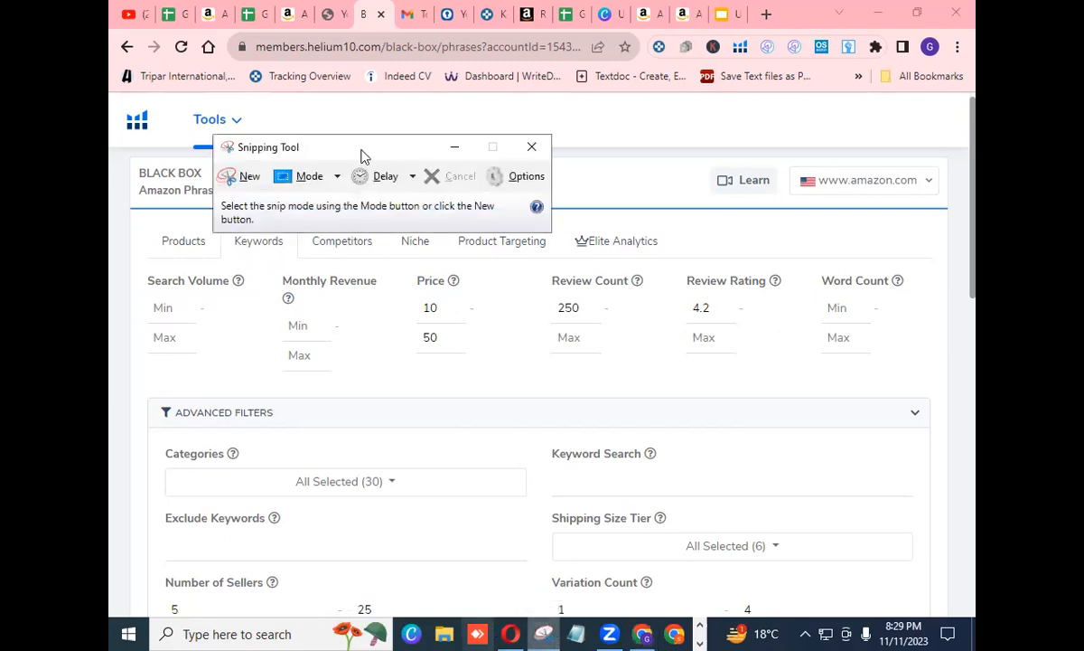
click(239, 177)
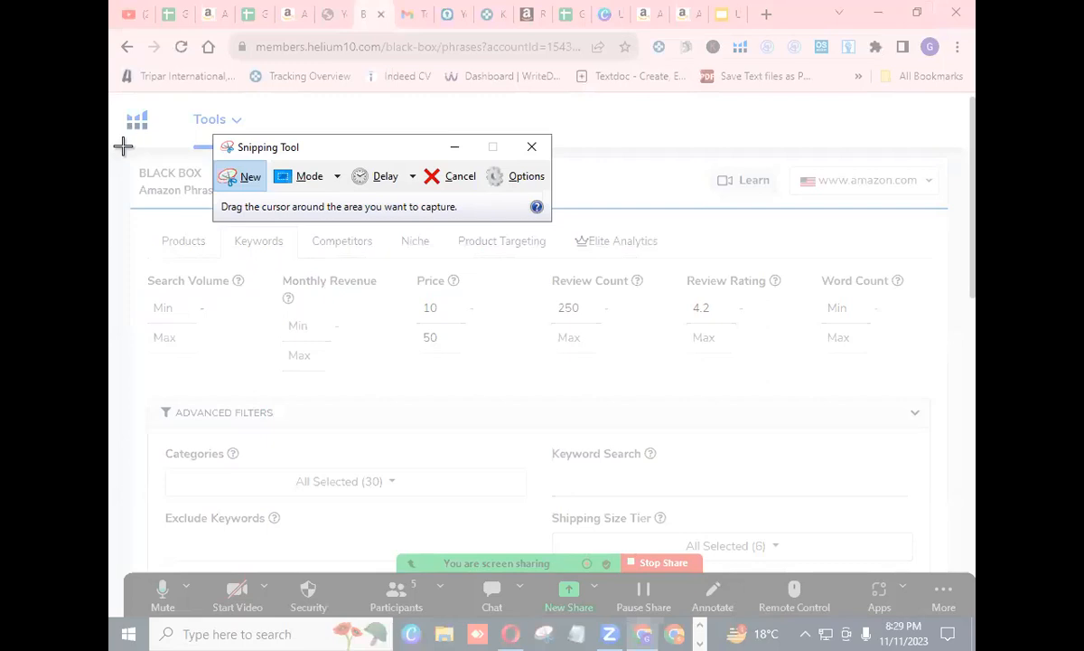
mouse_move(120, 144)
mouse_down()
mouse_move(471, 273)
mouse_move(856, 530)
mouse_move(971, 621)
mouse_up()
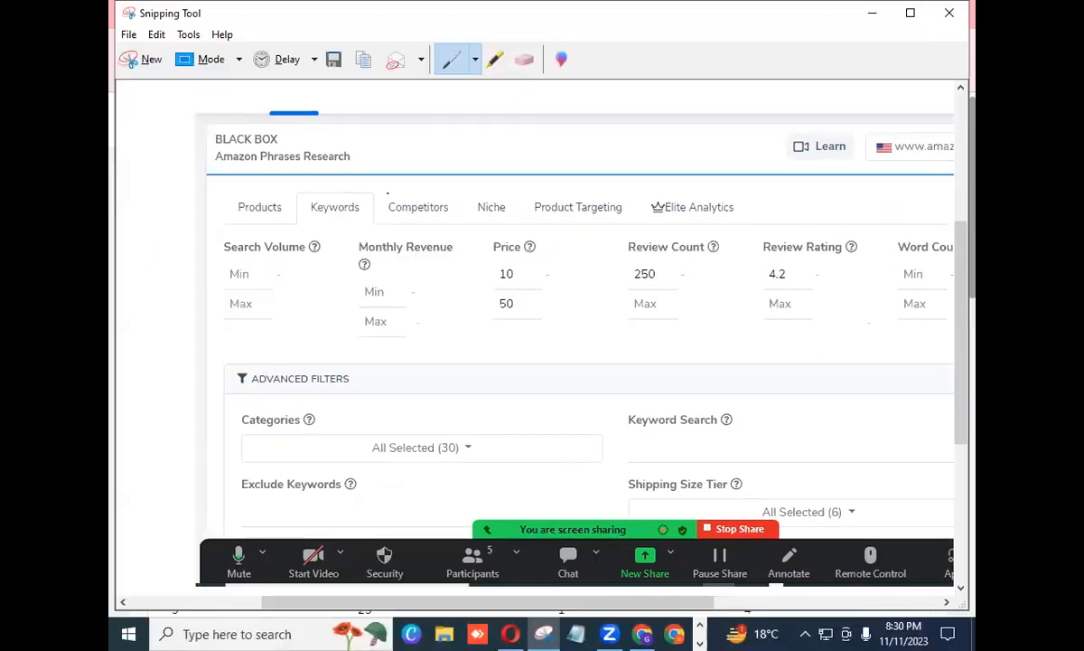
click(159, 36)
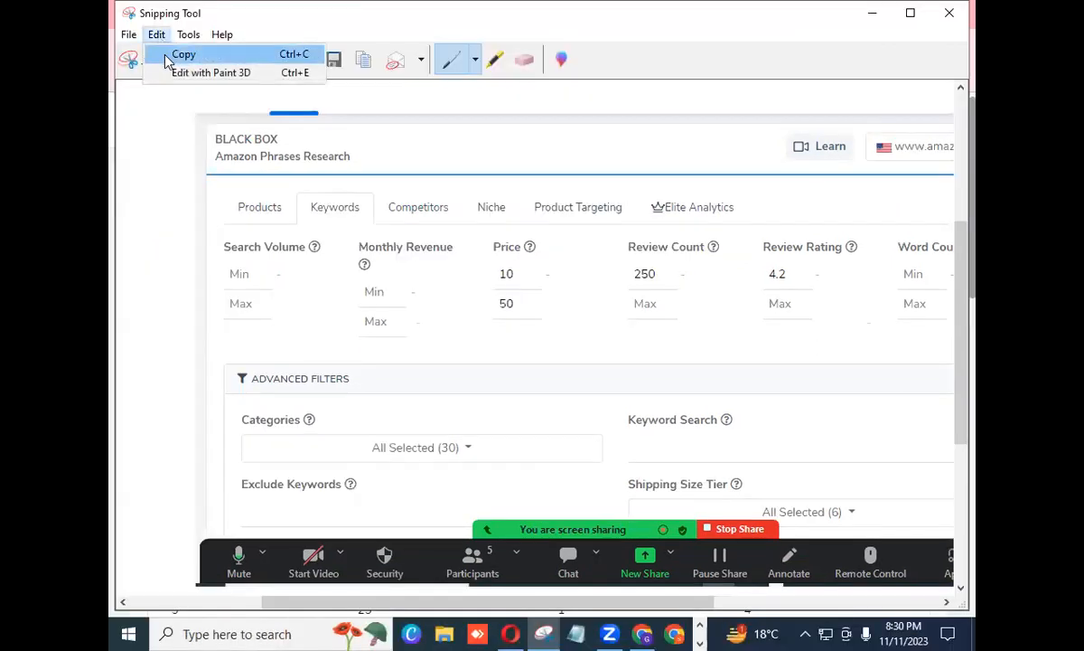
click(181, 54)
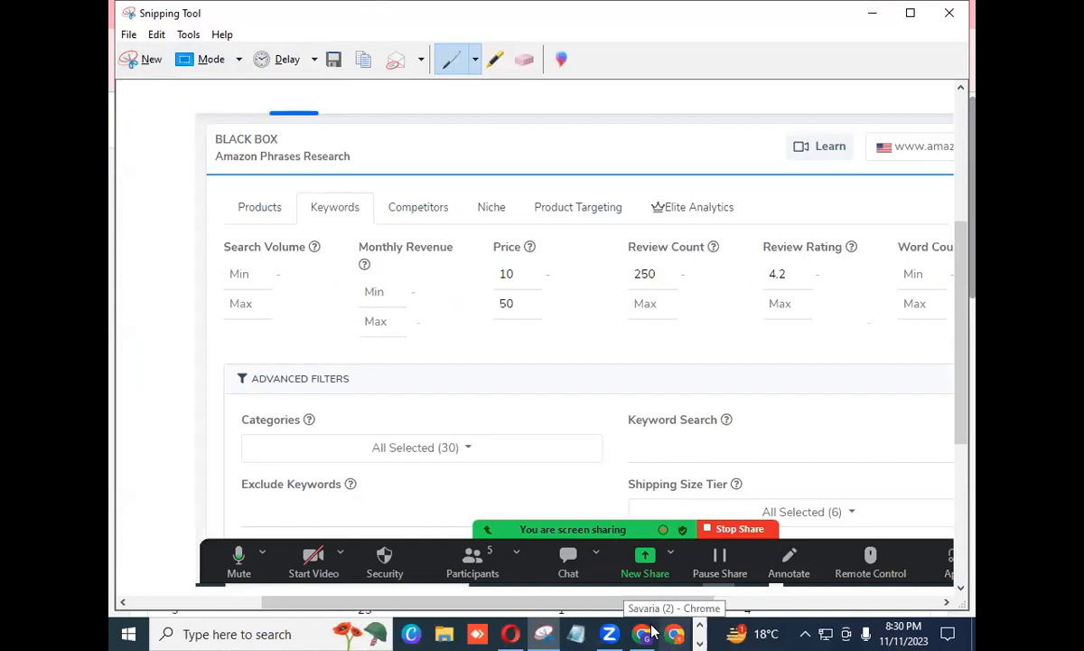
- Switch back to Chrome and create a blank Google Slides presentation in a new tab
mouse_move(673, 633)
click(639, 533)
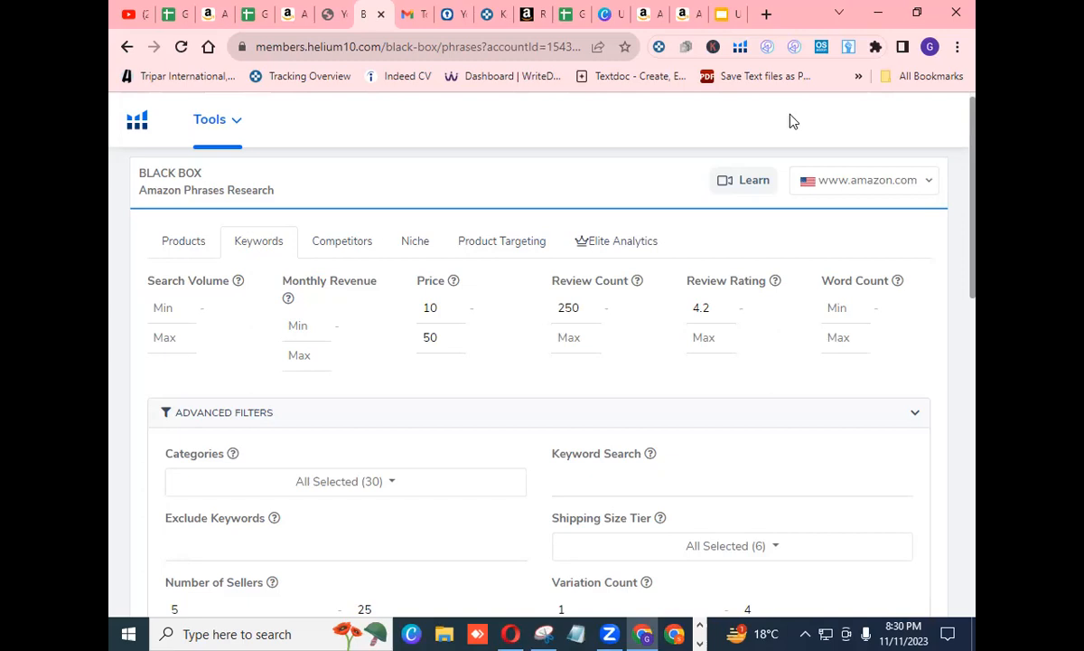
click(766, 14)
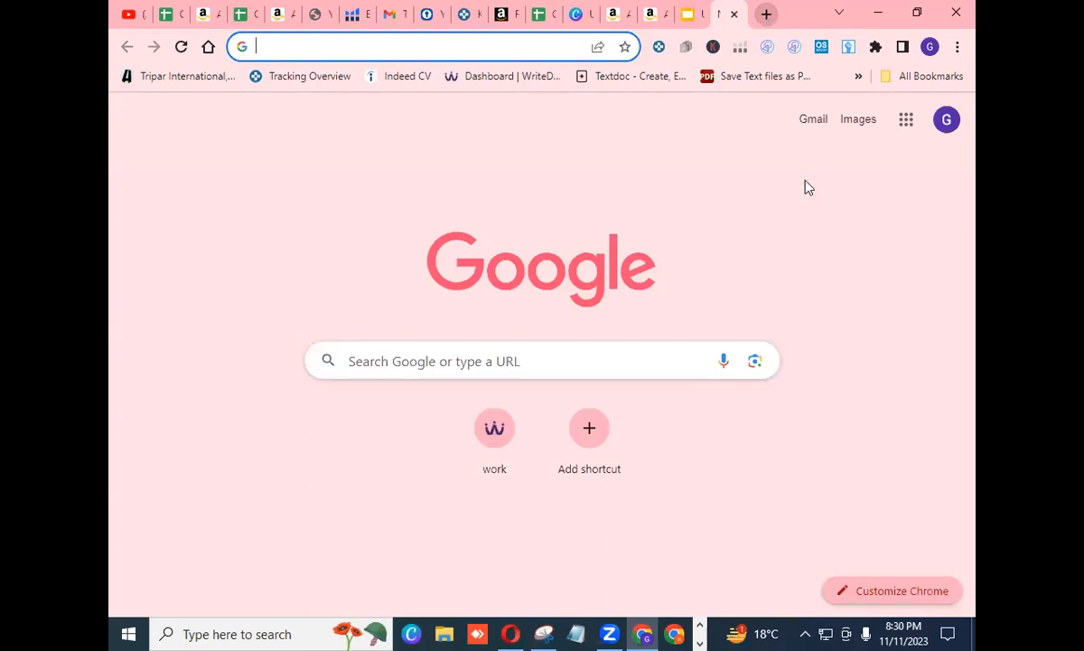
click(905, 127)
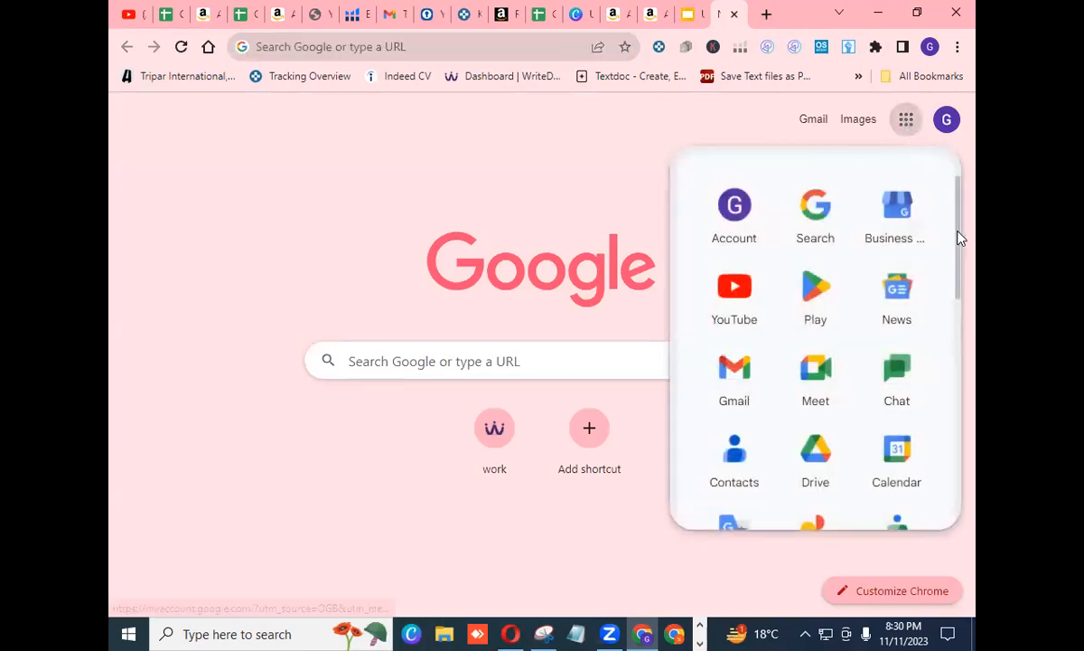
scroll(957, 258, down, 1)
drag(958, 258, 960, 375)
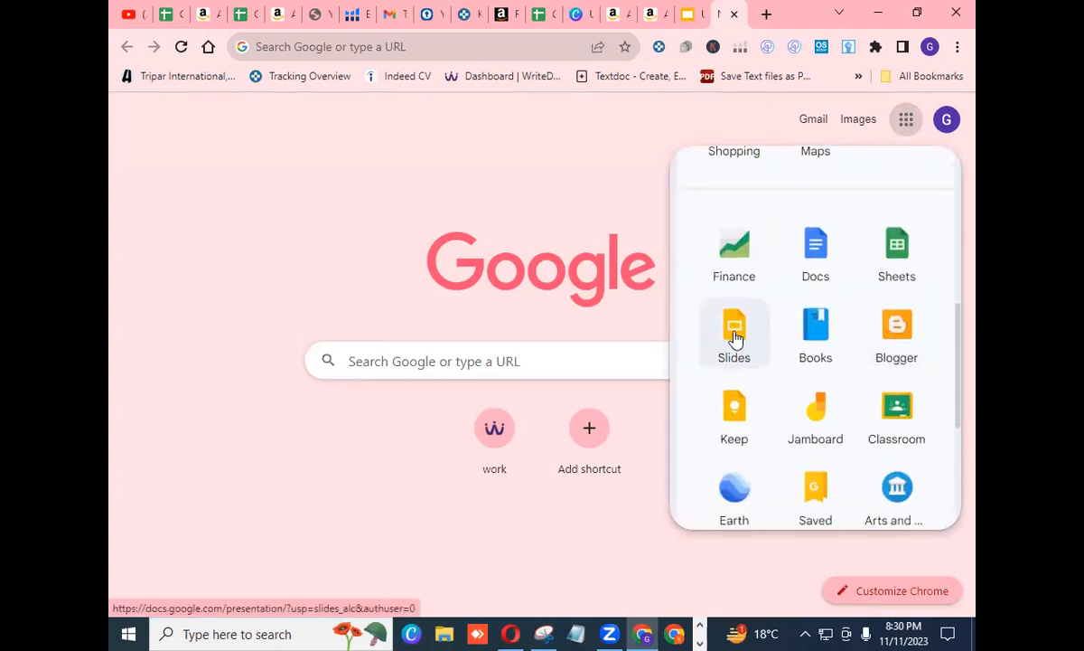
click(734, 337)
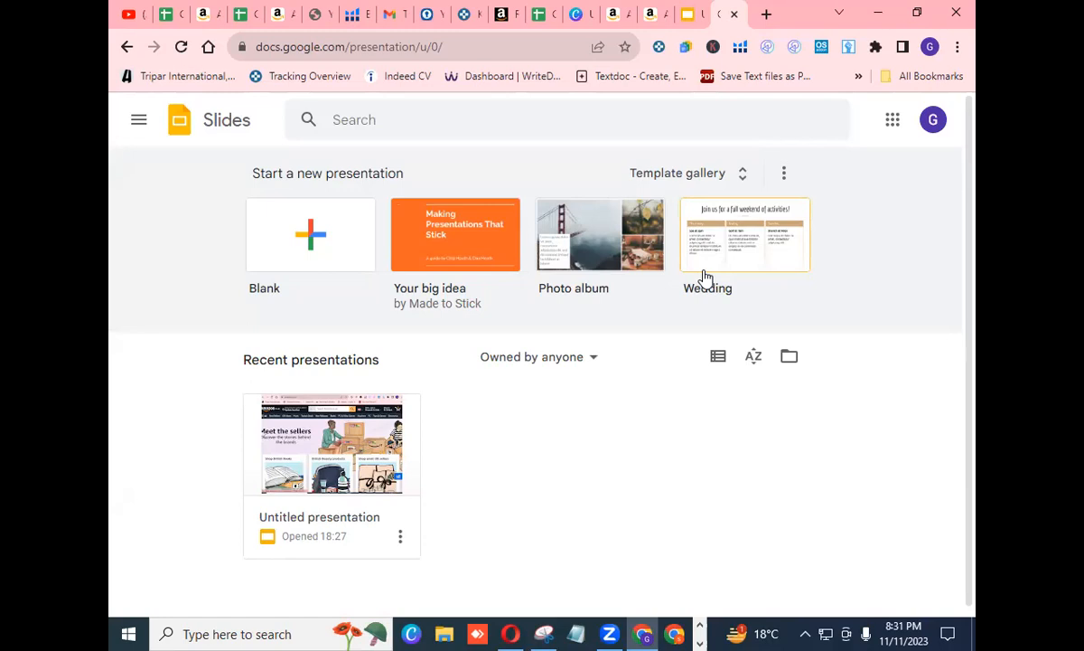
click(312, 237)
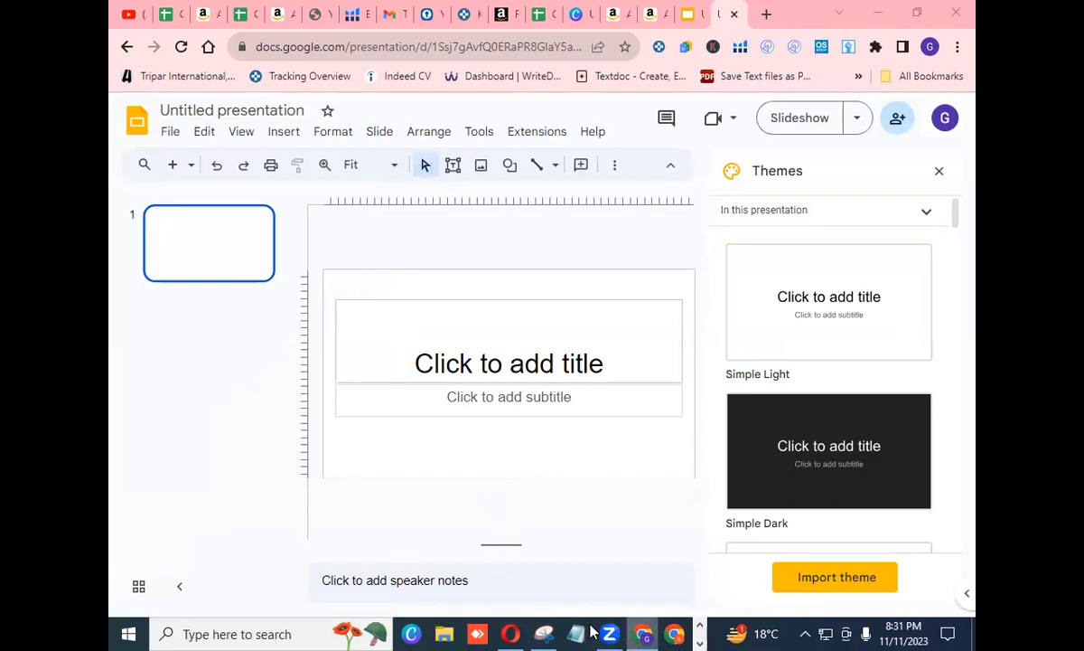
- Switch to Snipping Tool and copy the capture of the upper Black Box filters again
click(543, 633)
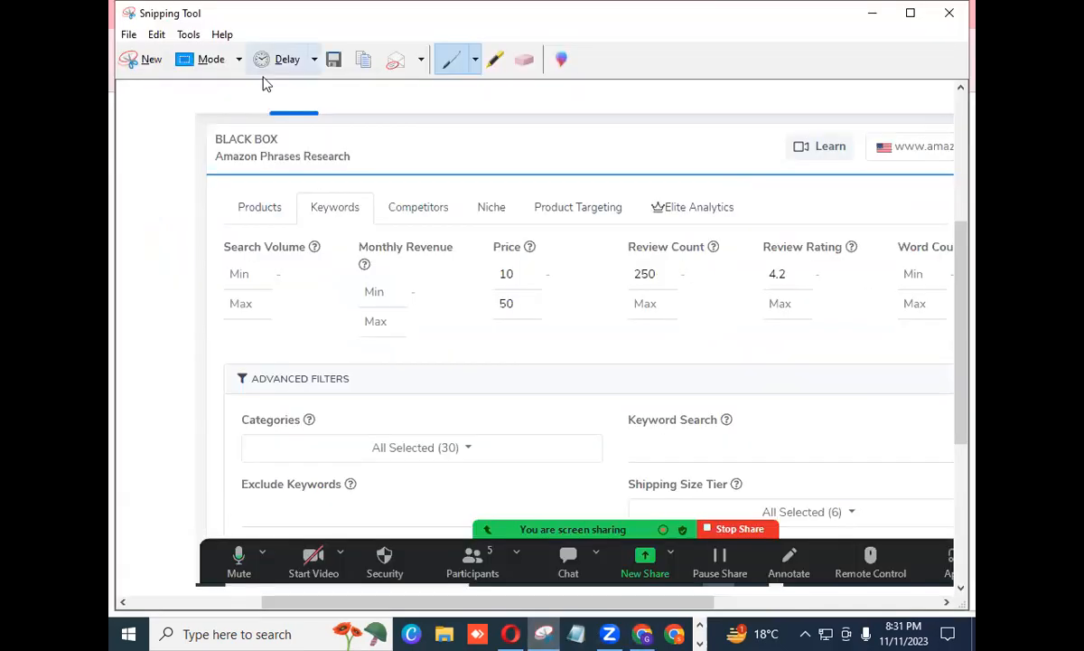
click(156, 35)
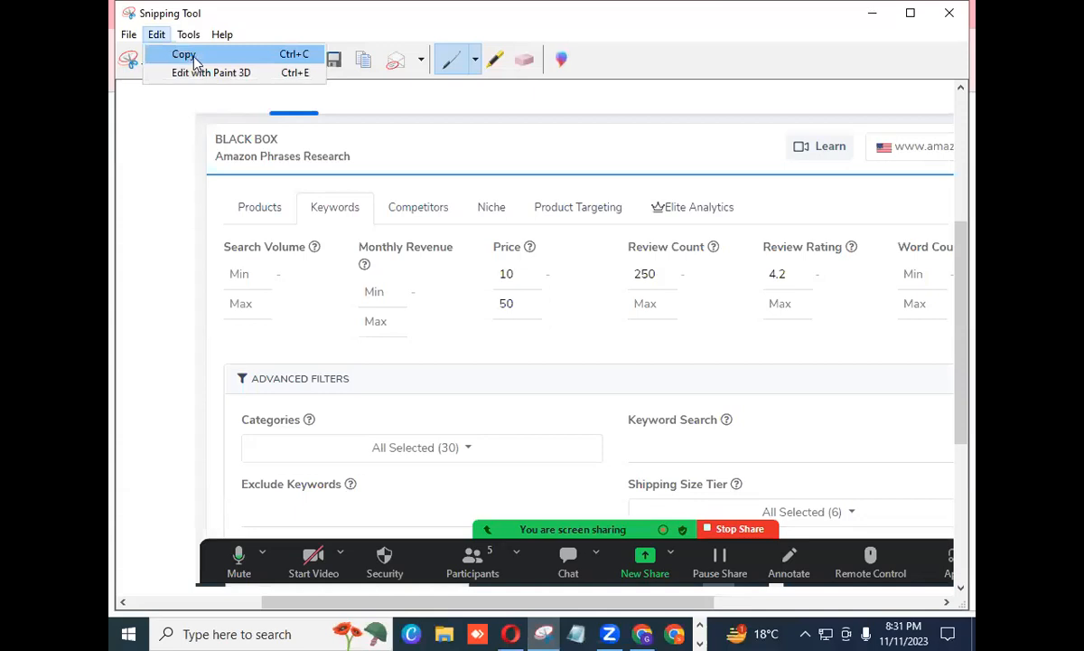
mouse_move(179, 33)
click(184, 56)
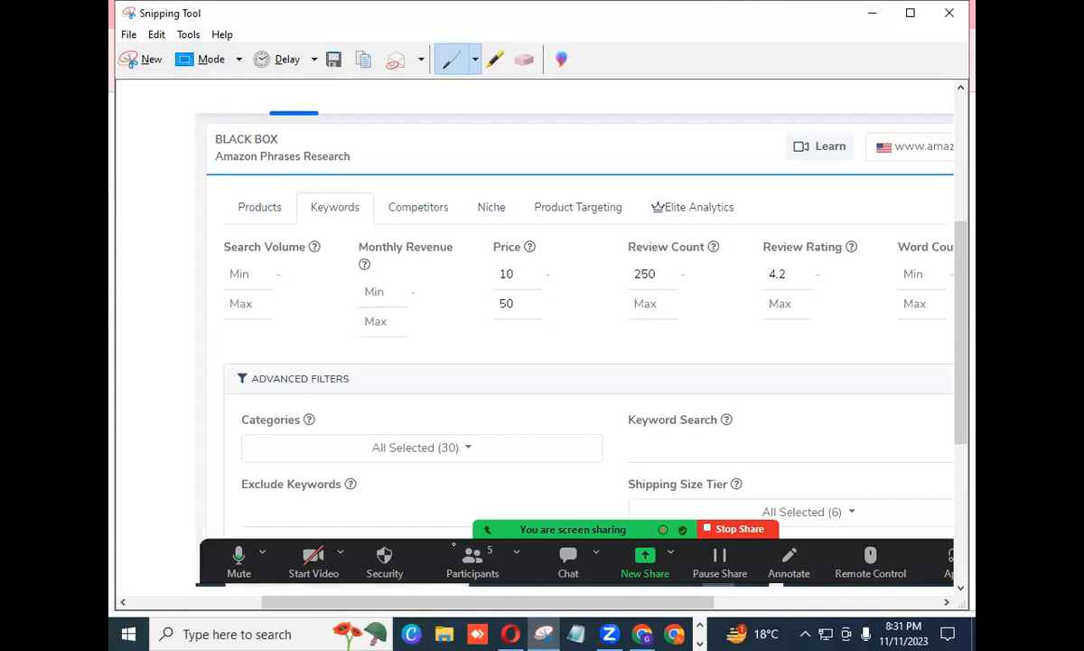
- Switch to the blank presentation, paste the copied filter capture onto the first slide and add a second slide
click(641, 632)
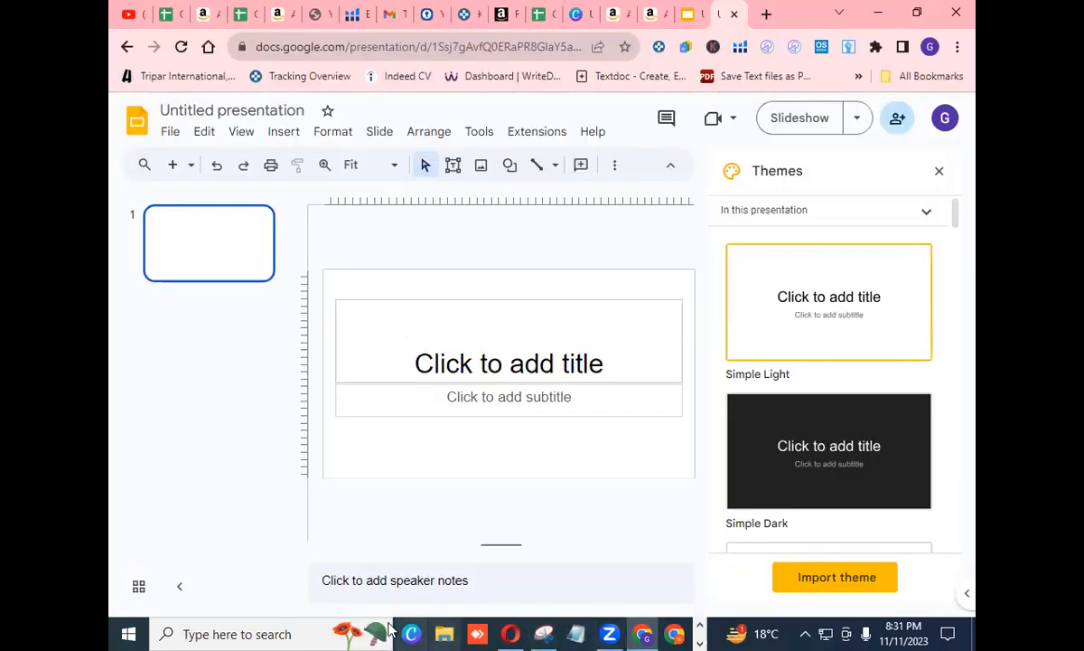
click(483, 320)
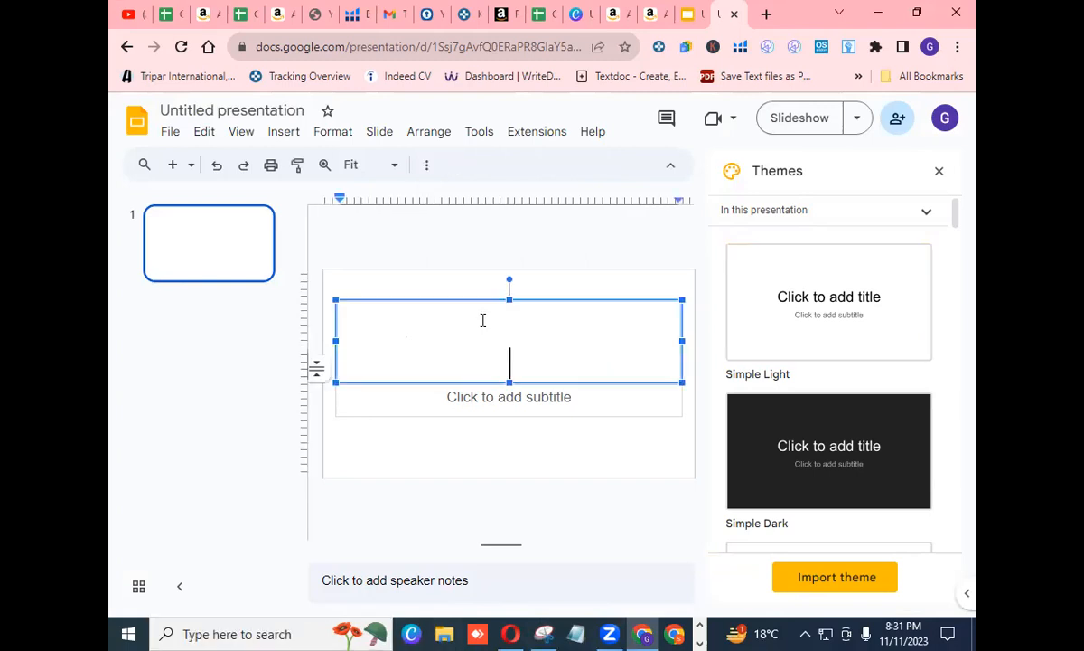
right_click(482, 322)
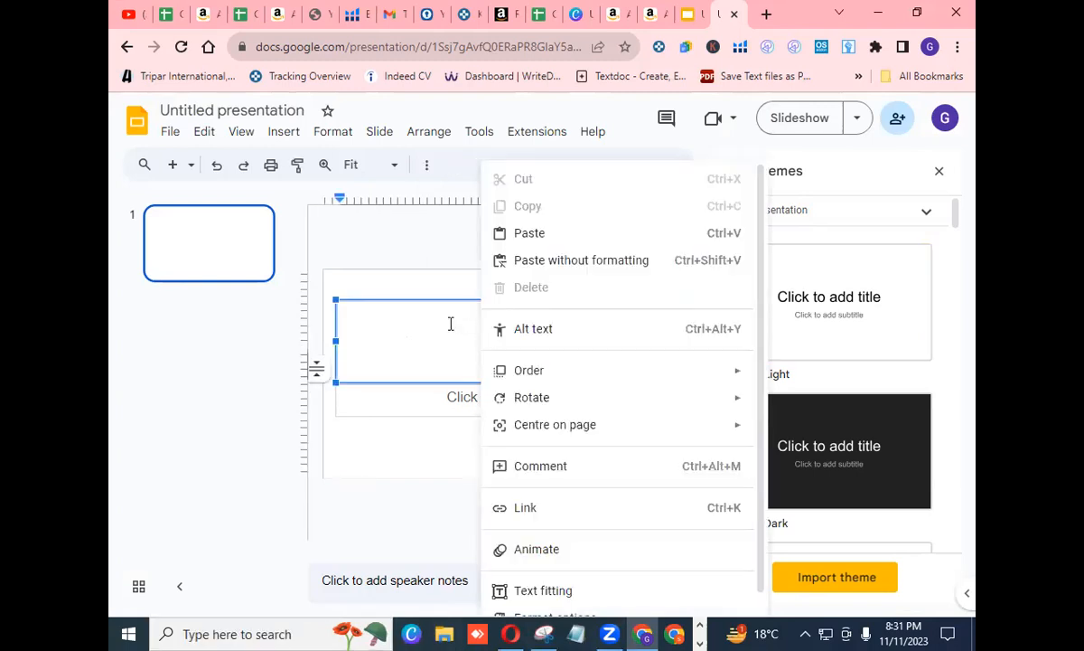
click(559, 237)
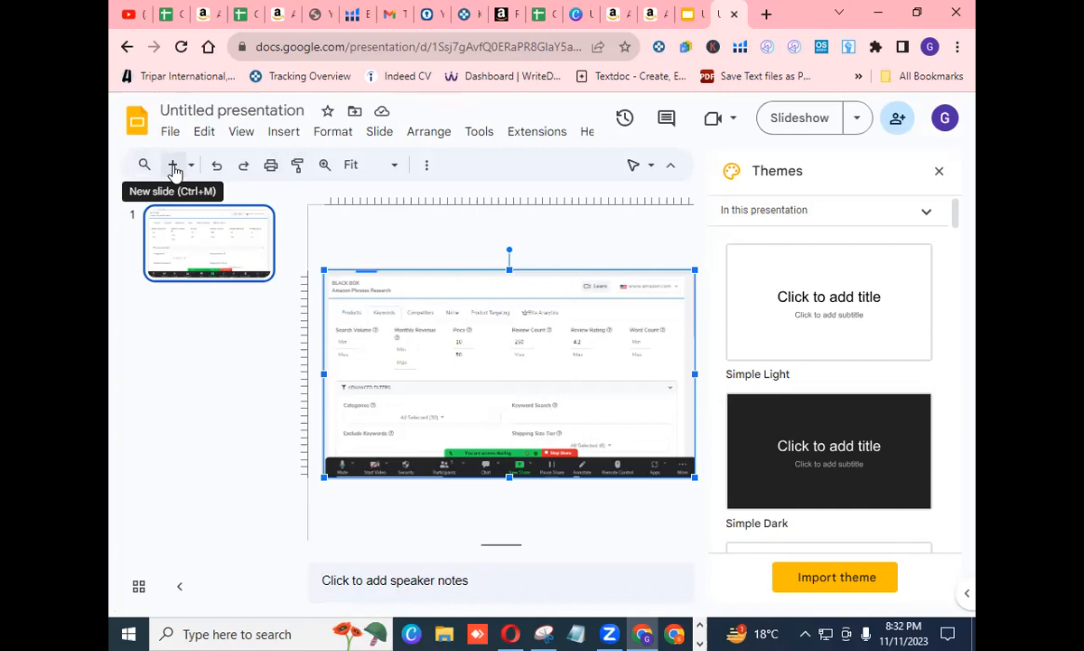
click(173, 165)
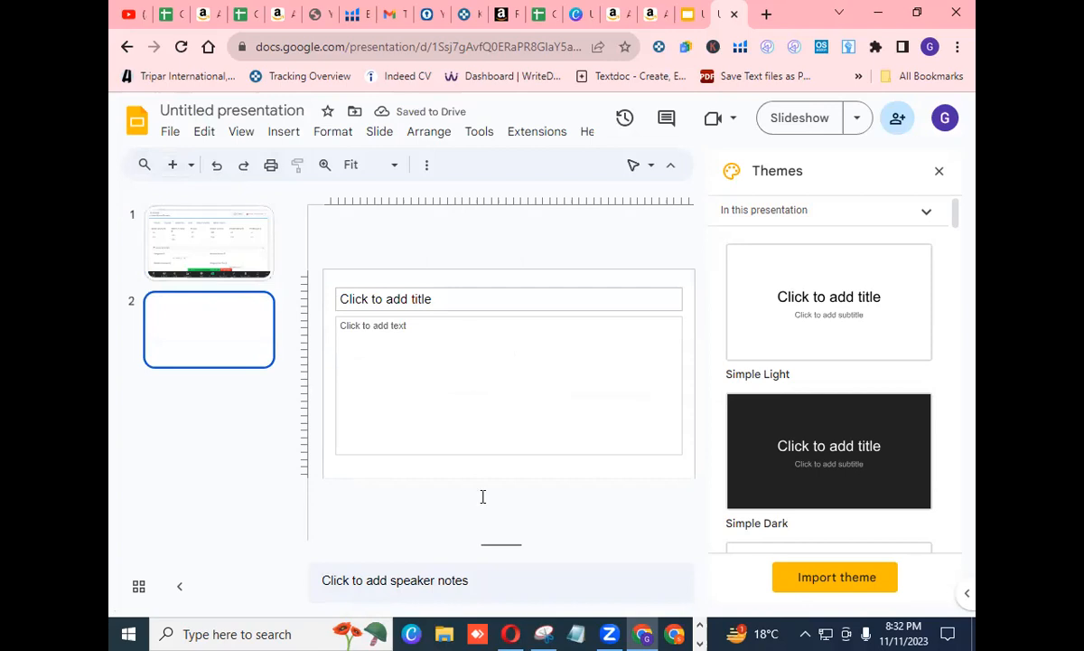
- Snip the lower Black Box advanced filters, from Number of Sellers to Competitor Ratings, and copy the new capture
mouse_move(642, 633)
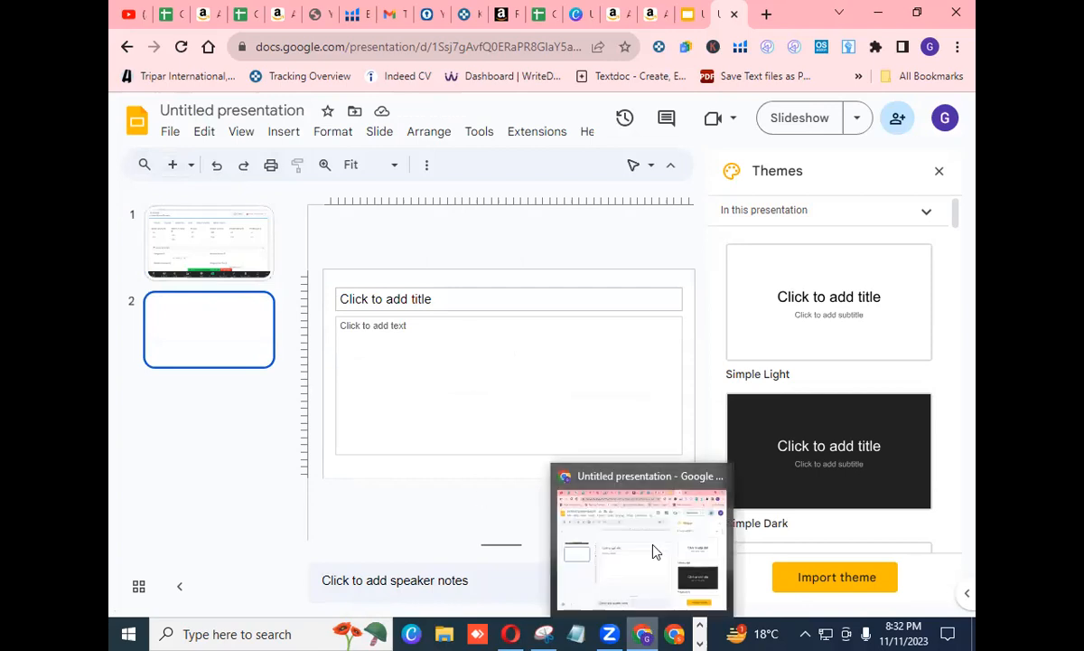
click(350, 24)
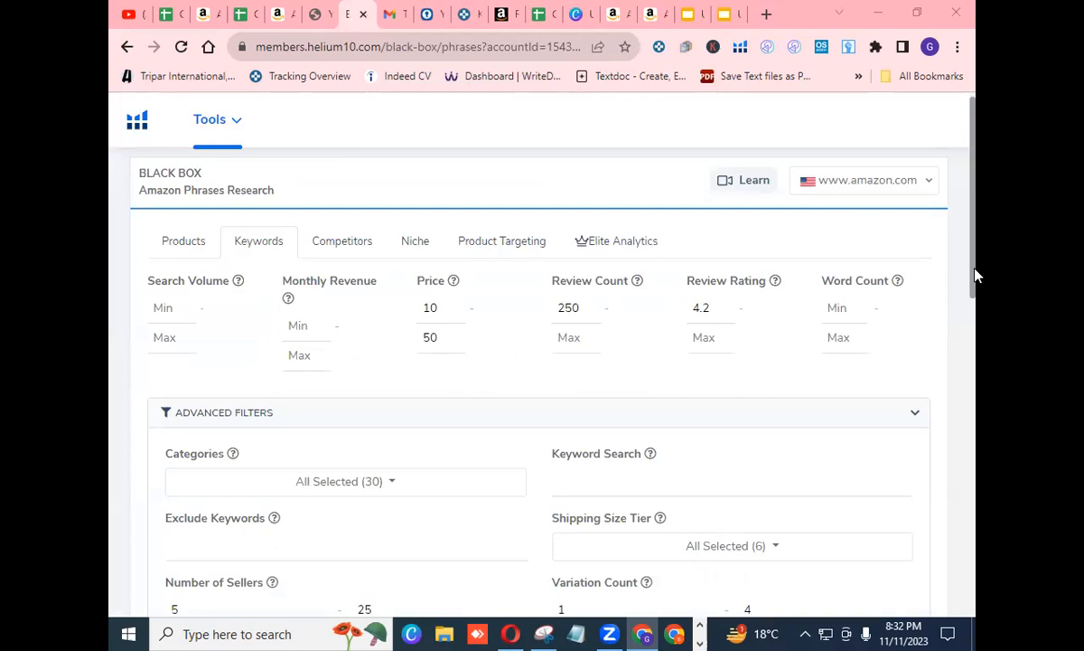
drag(975, 274, 975, 430)
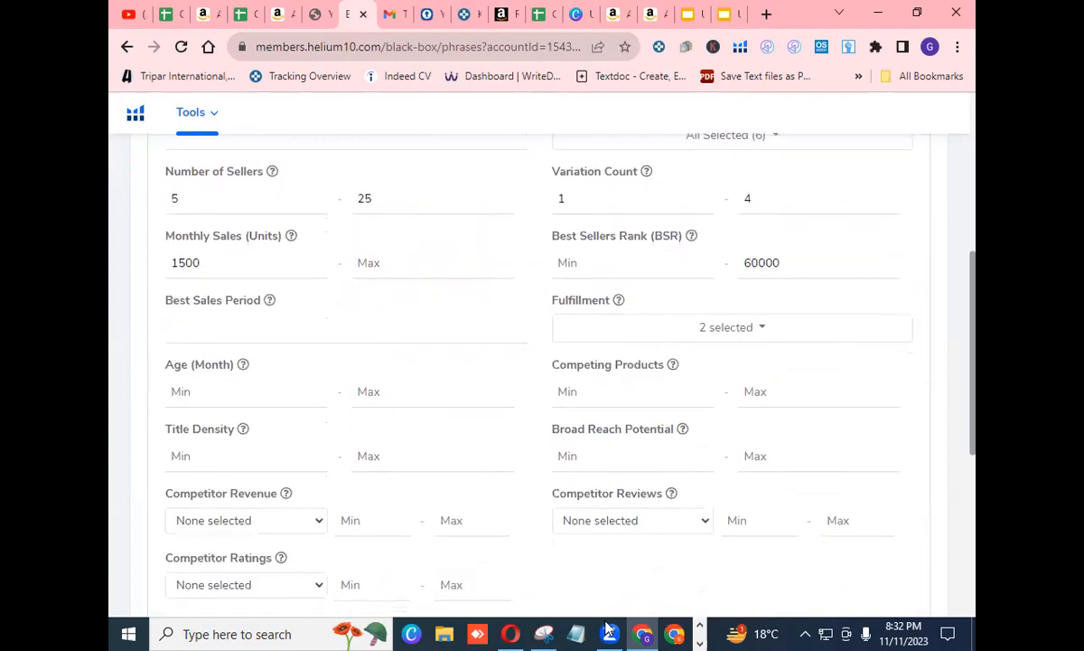
click(538, 628)
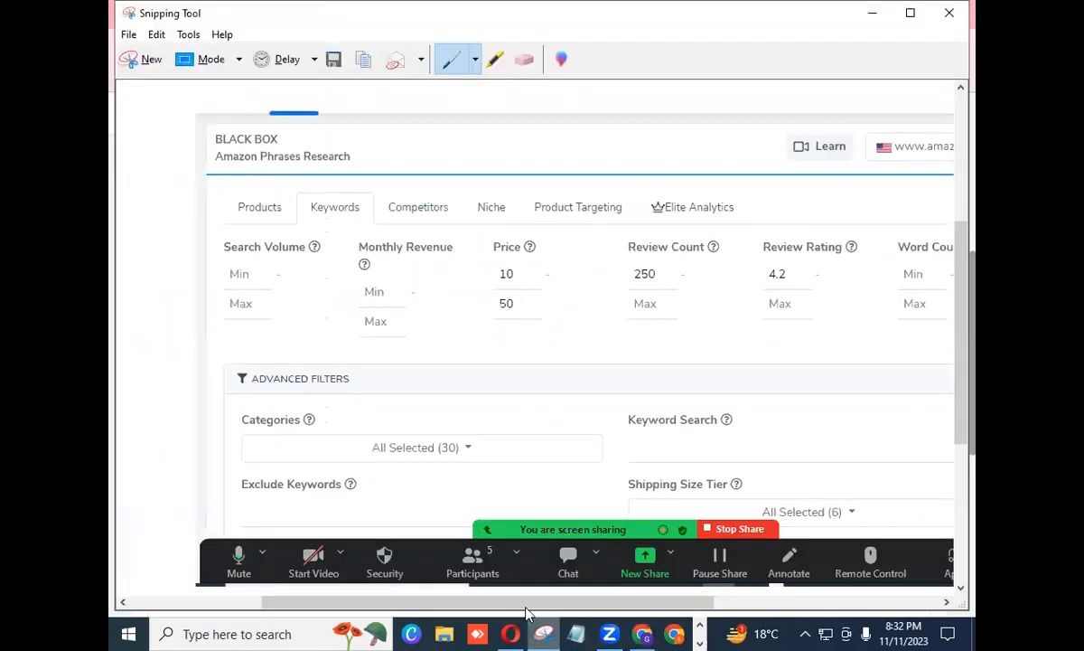
click(152, 62)
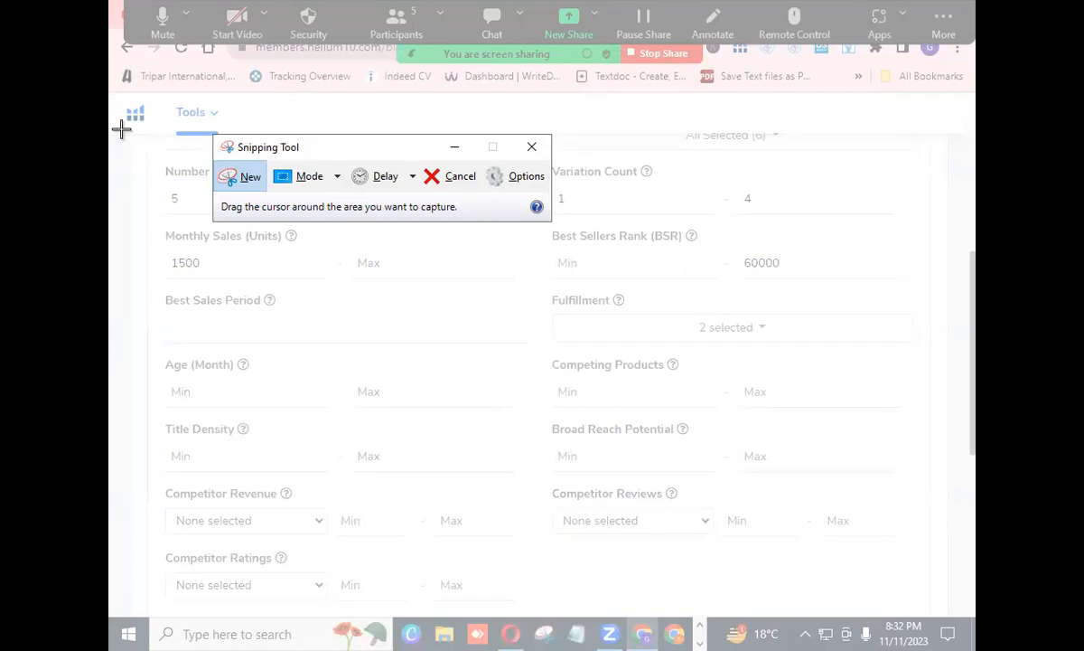
drag(121, 94, 923, 597)
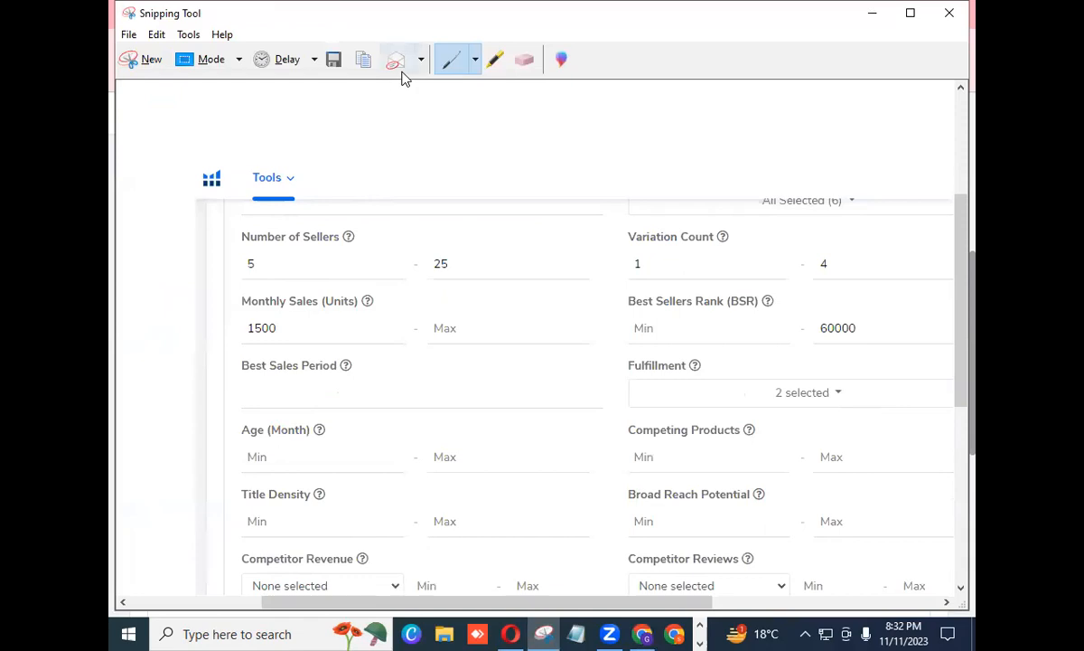
click(334, 59)
click(157, 36)
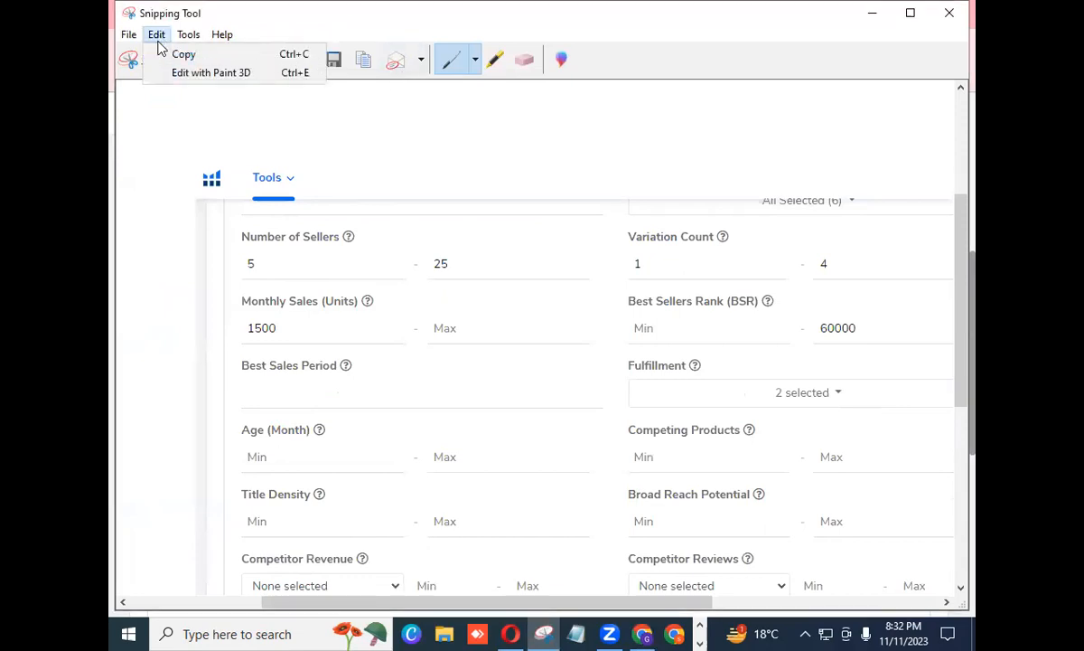
click(185, 55)
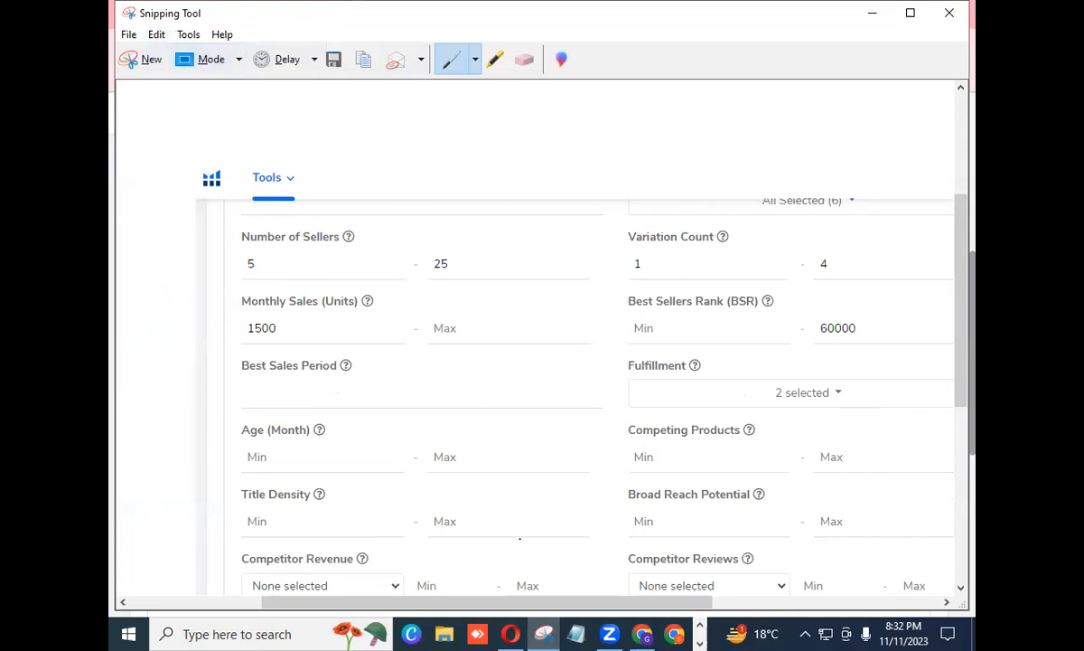
- Return to the presentation, paste the lower-filters capture onto the second slide and add a third slide
click(644, 633)
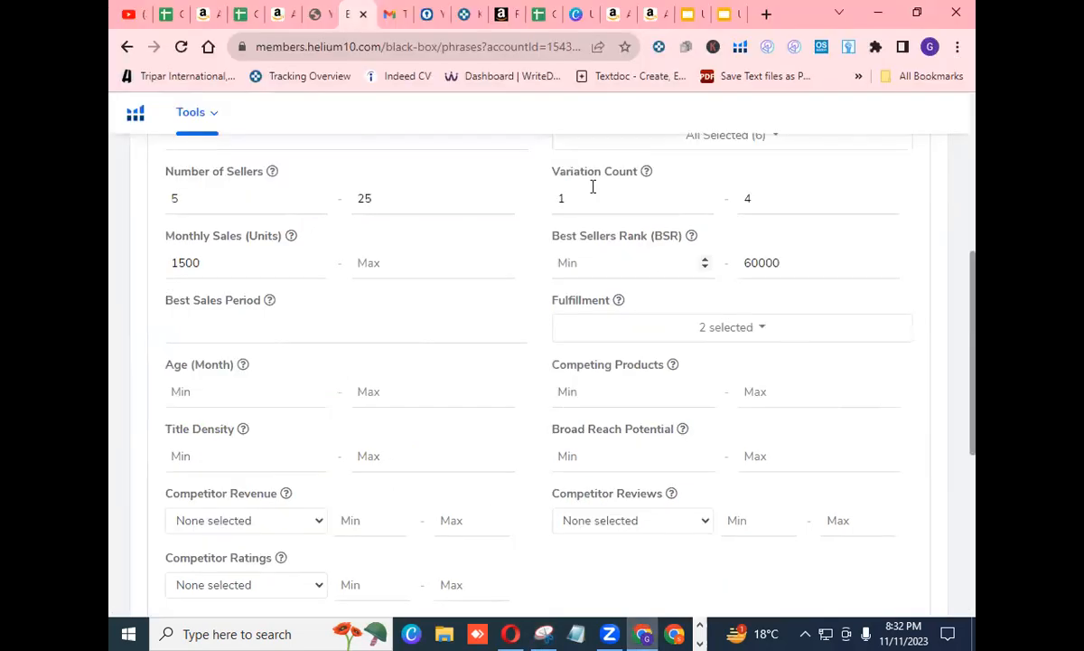
click(714, 17)
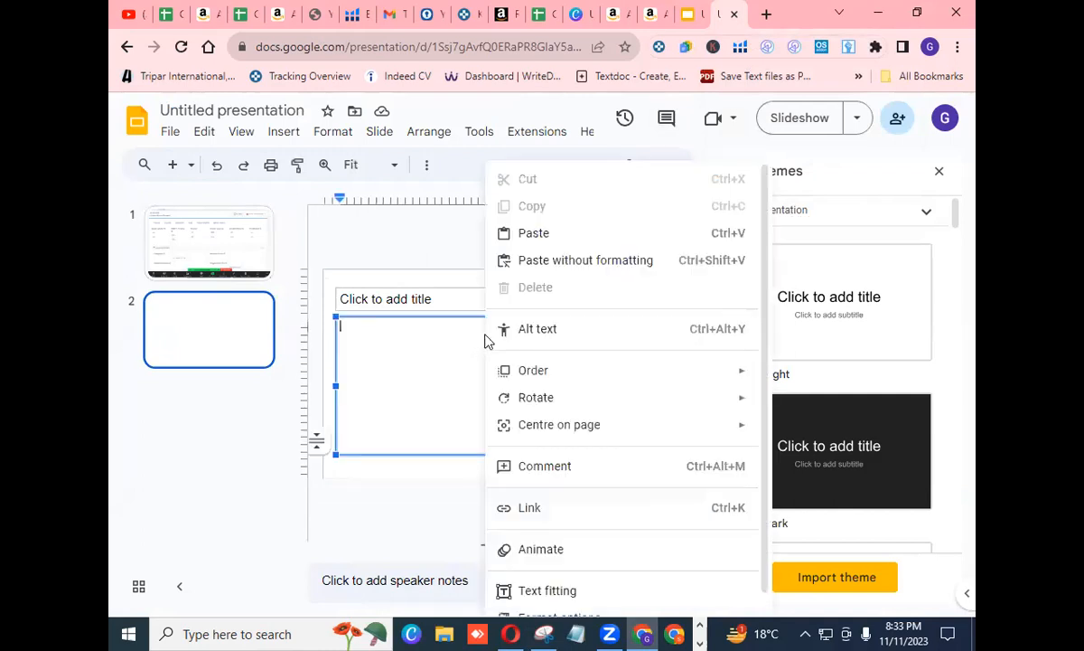
click(547, 241)
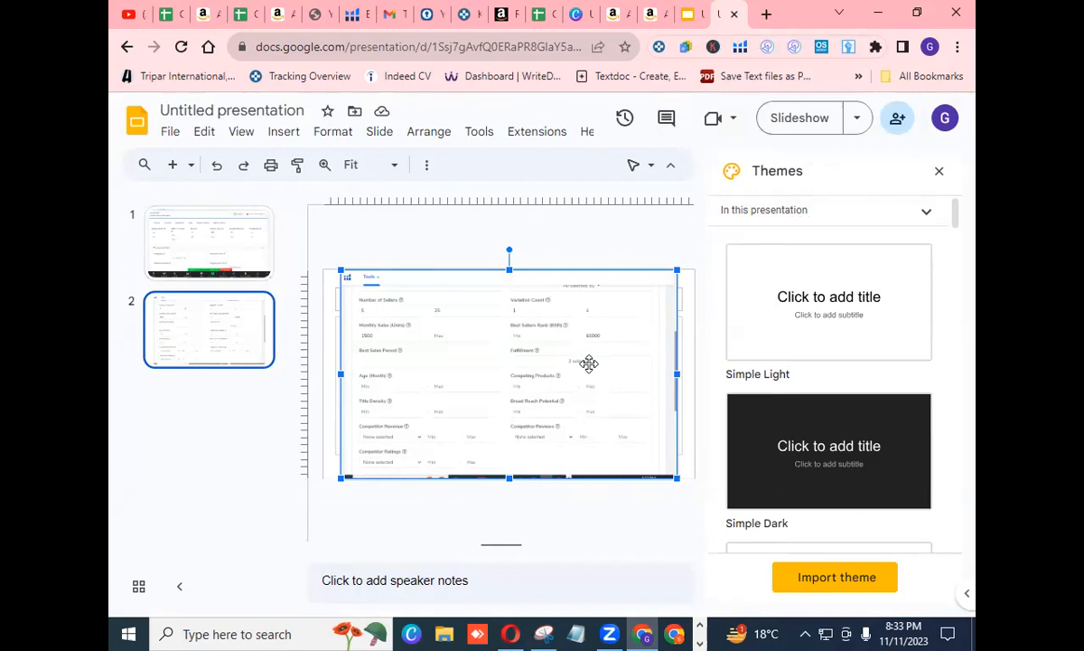
click(173, 166)
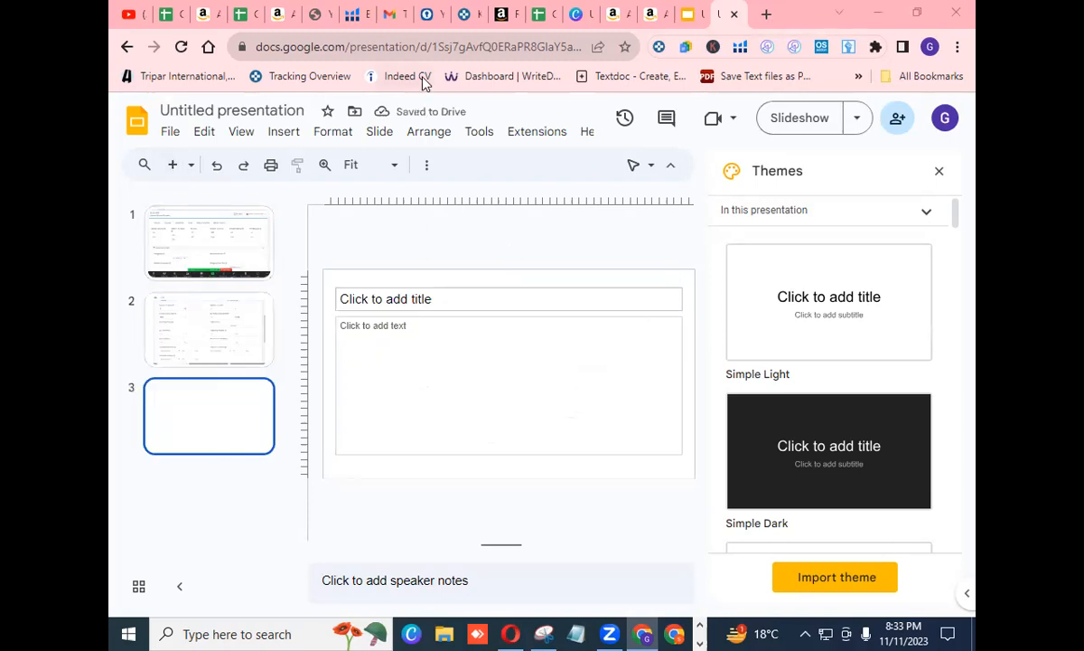
- Return to the Helium 10 Black Box page and run the keyword search with the filters already set
click(354, 15)
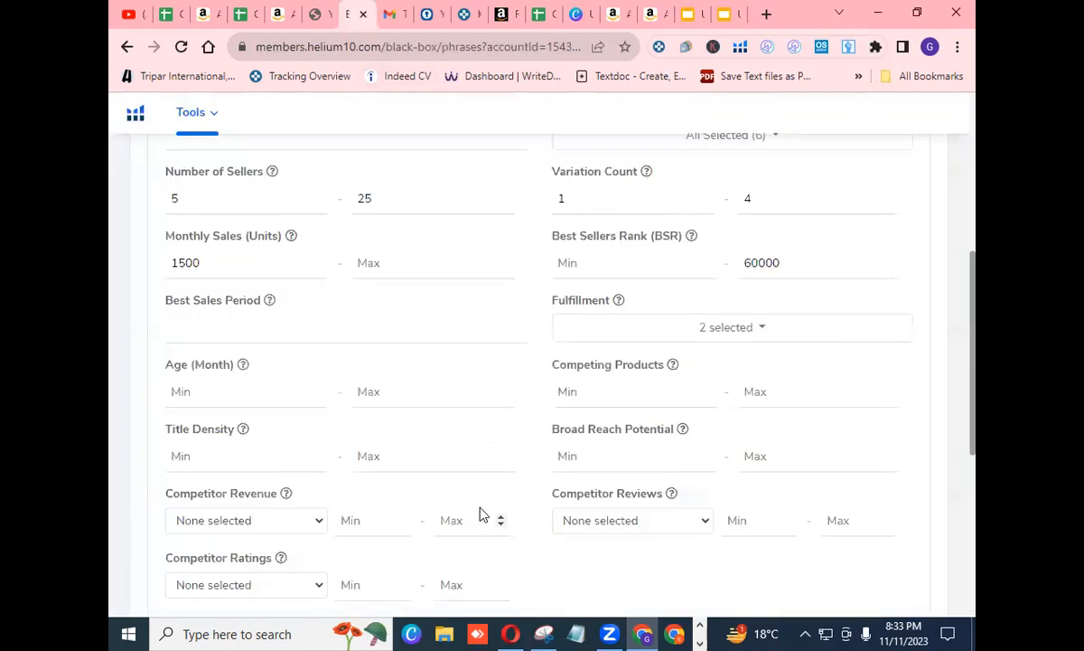
scroll(975, 375, down, 4)
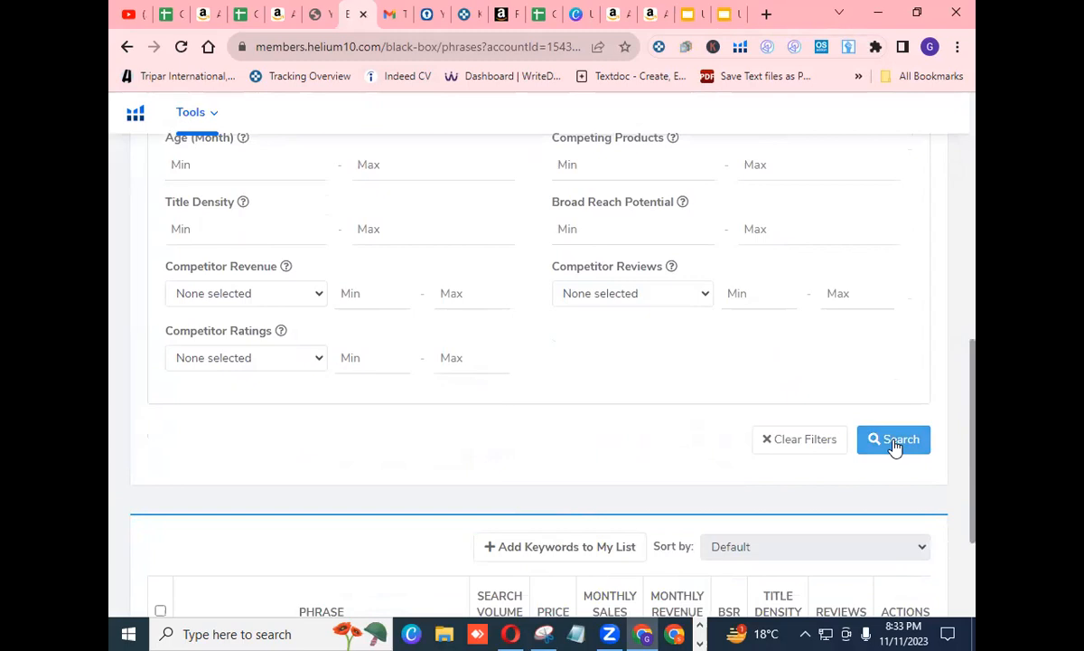
mouse_move(976, 460)
mouse_down()
mouse_move(976, 235)
mouse_move(975, 465)
mouse_up()
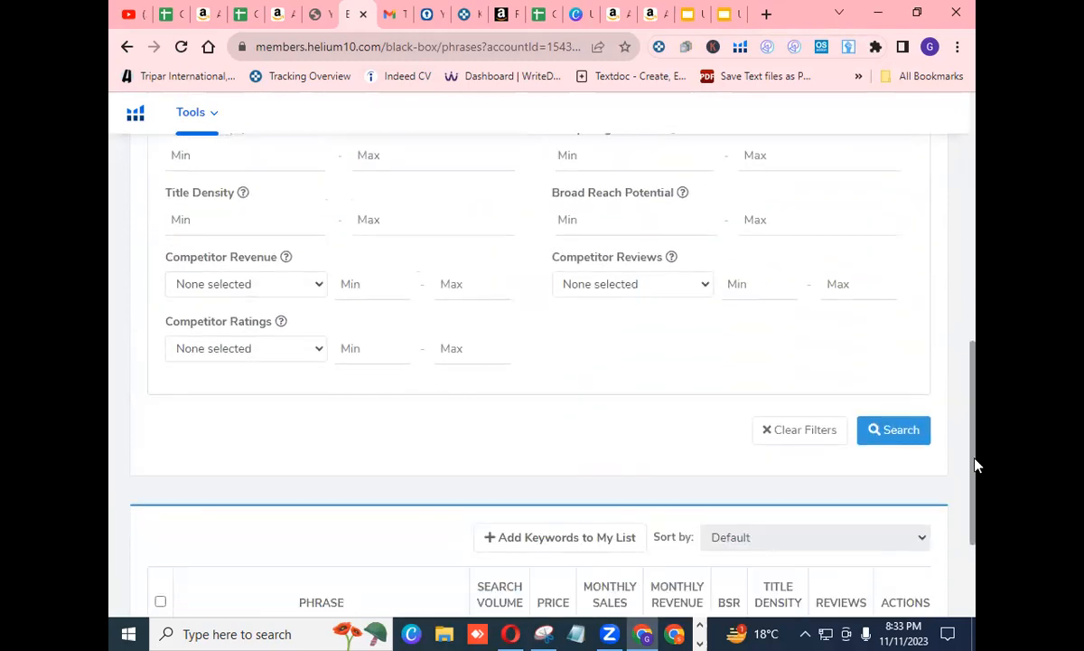
click(892, 433)
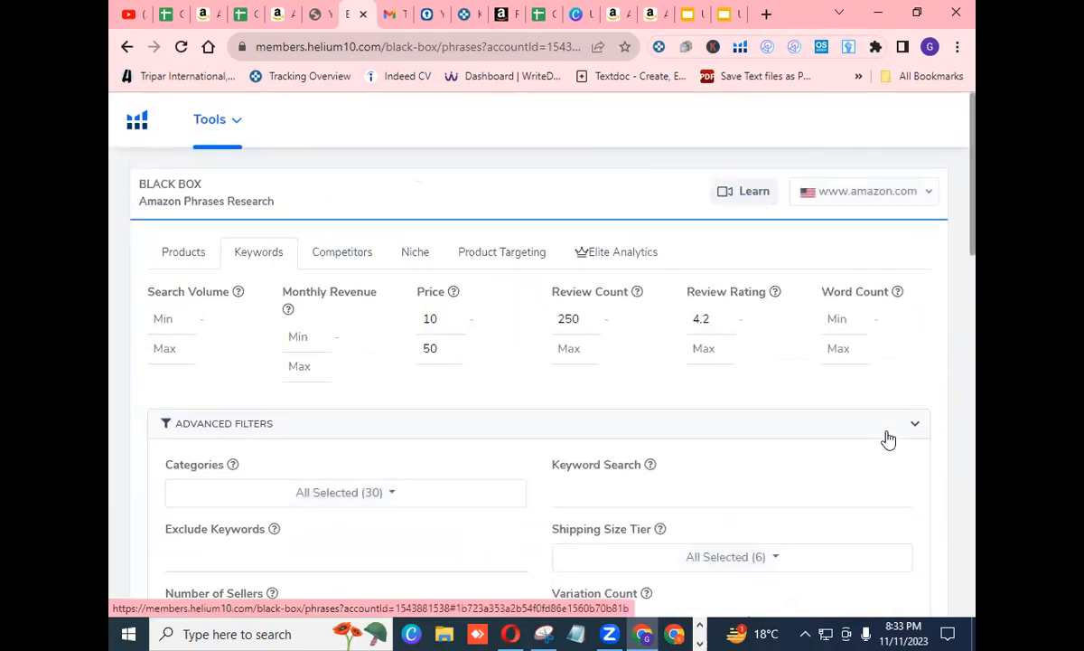
- Snip the Black Box results area showing the first keyword phrases in Snipping Tool and copy the new capture
drag(976, 231, 976, 526)
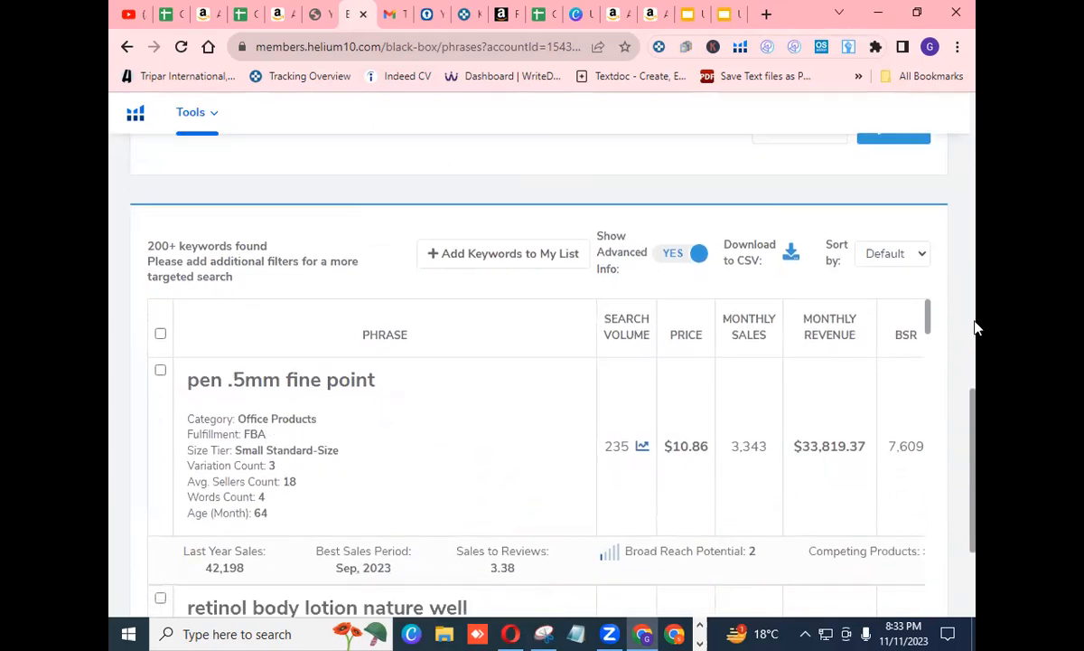
mouse_move(976, 437)
mouse_down()
mouse_move(976, 462)
mouse_move(976, 392)
mouse_move(976, 443)
mouse_up()
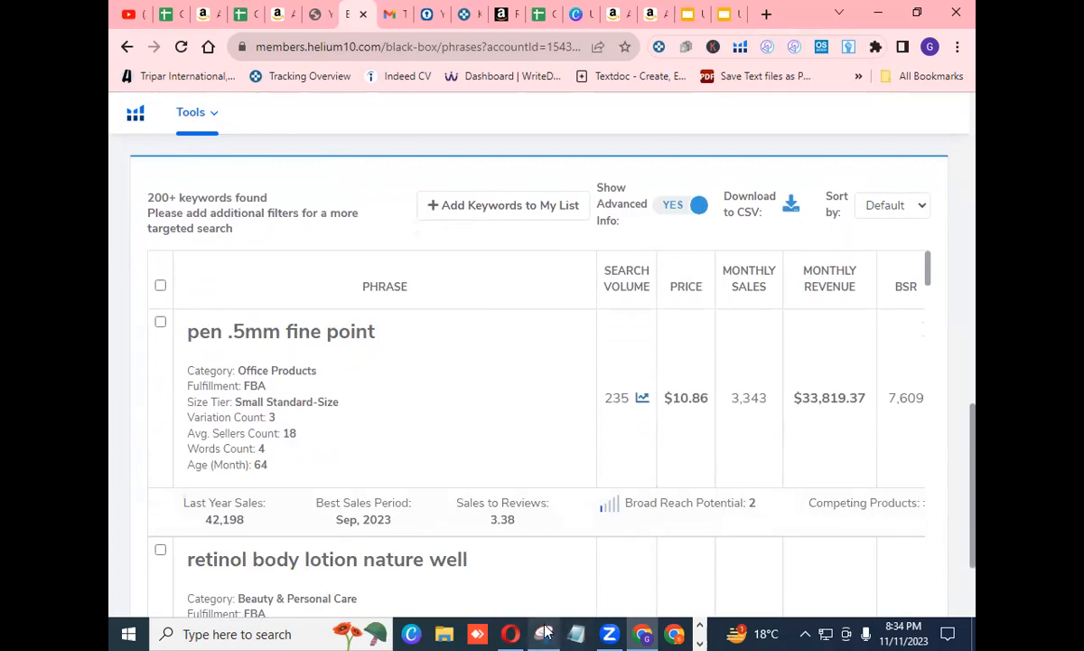
click(522, 578)
click(145, 64)
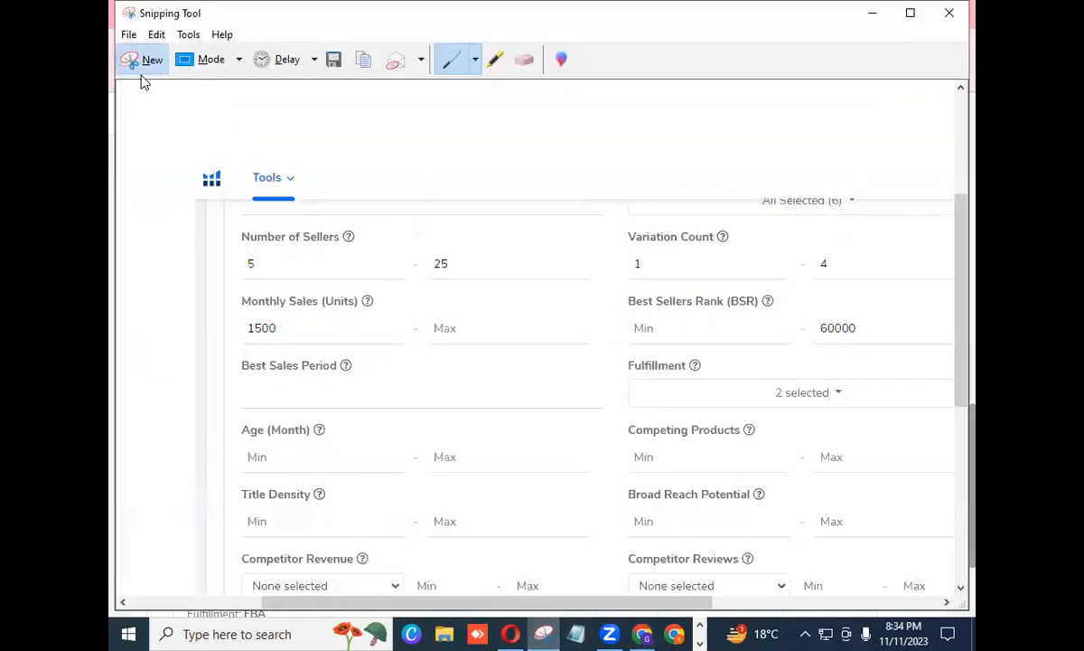
drag(116, 91, 976, 621)
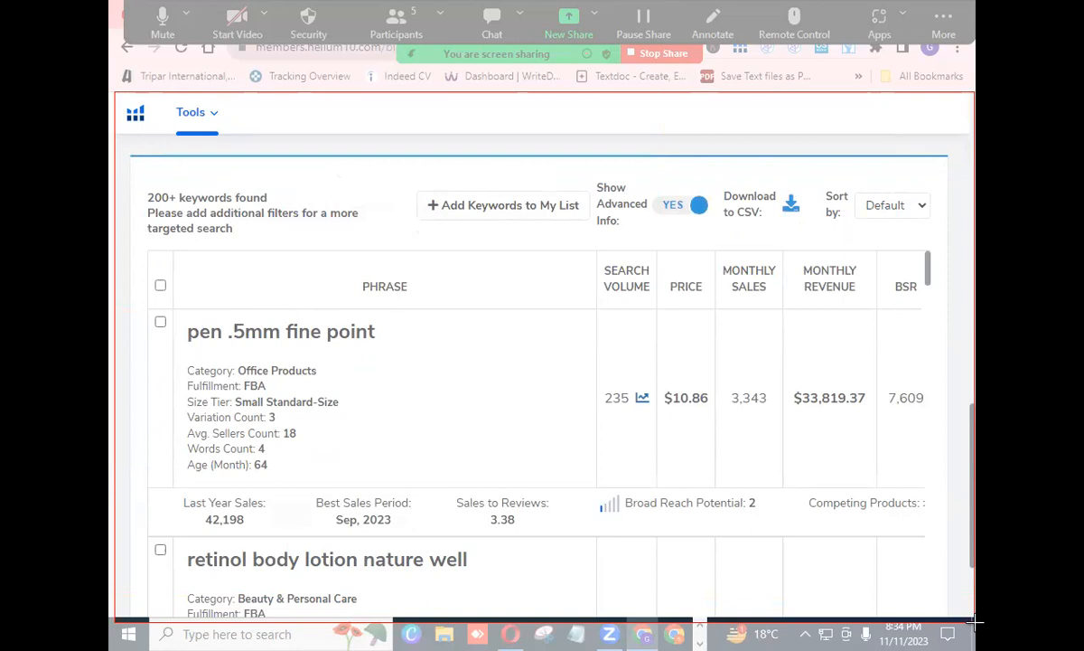
drag(976, 622, 976, 621)
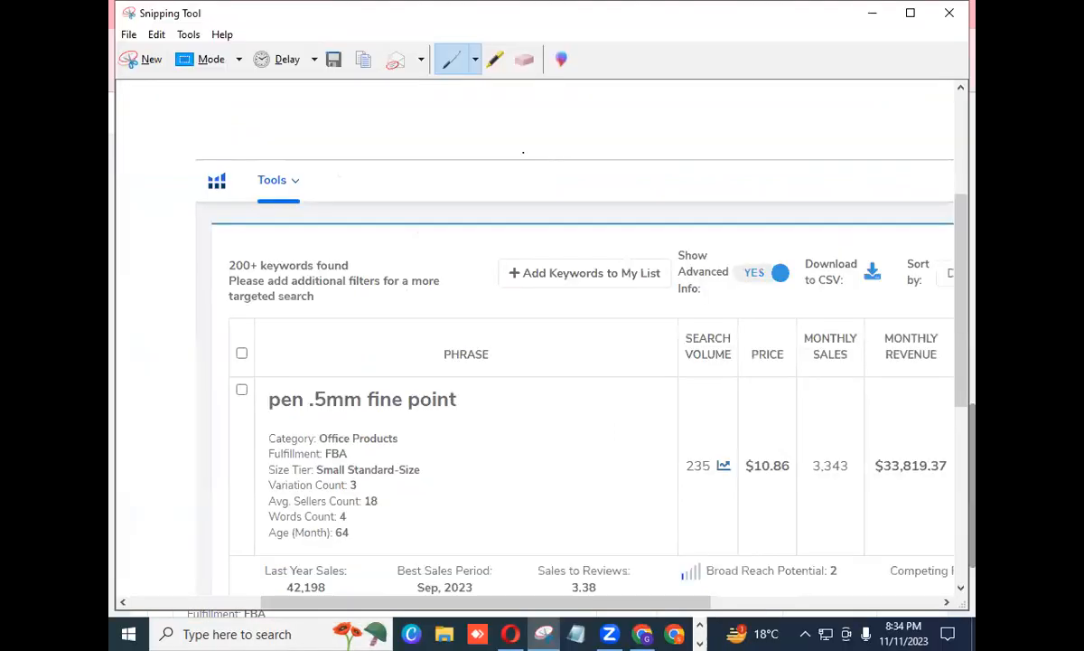
key(ctrl+s)
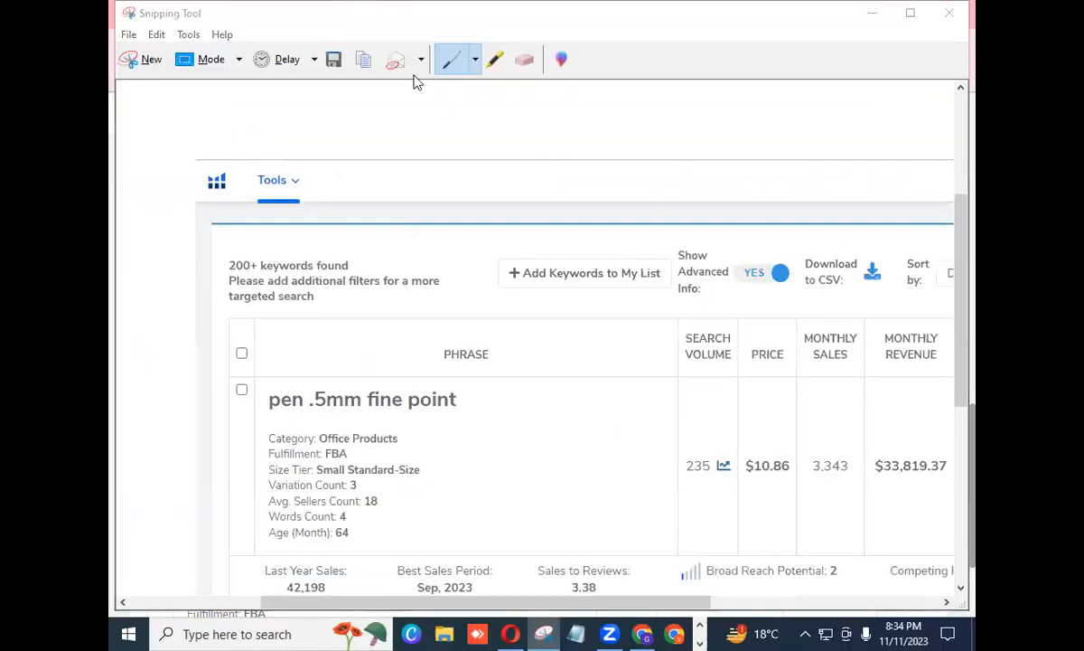
click(155, 37)
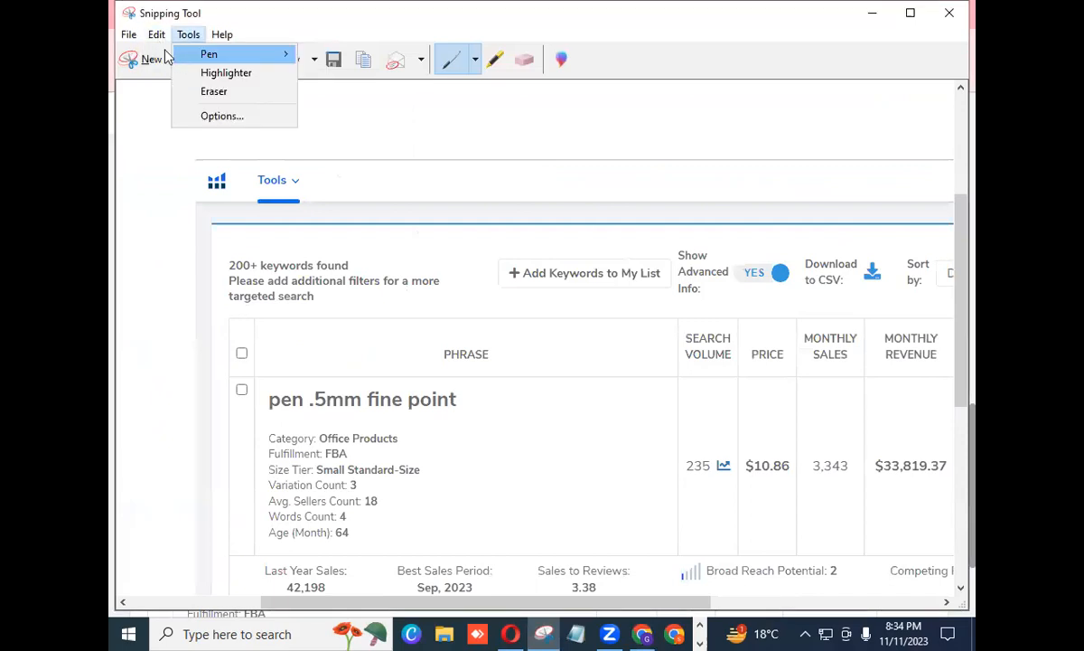
click(153, 36)
click(155, 34)
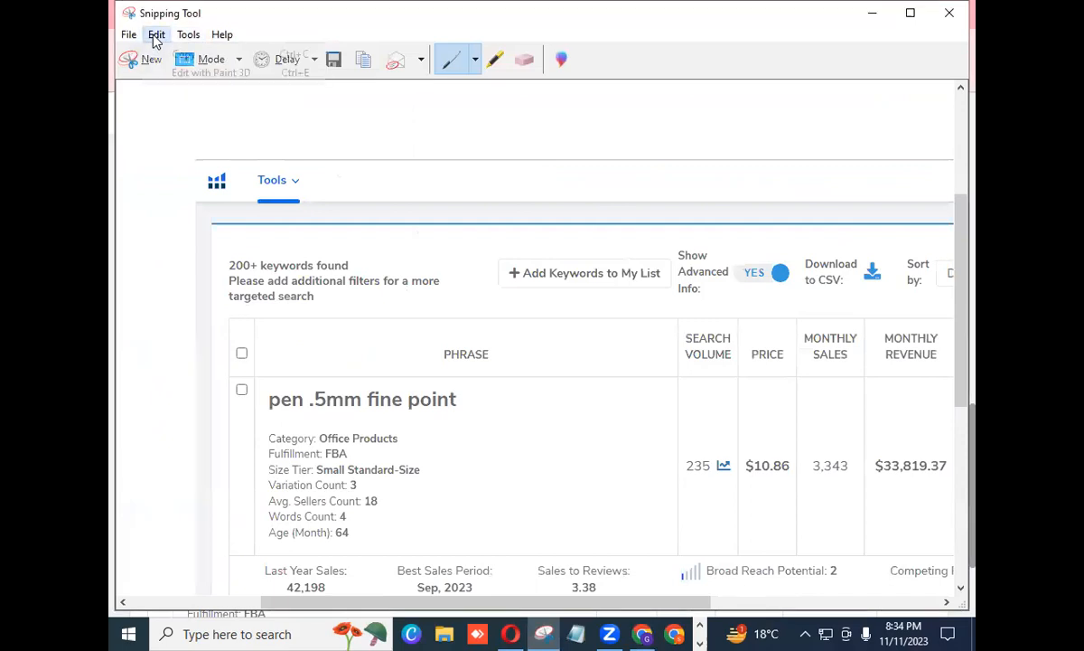
click(163, 55)
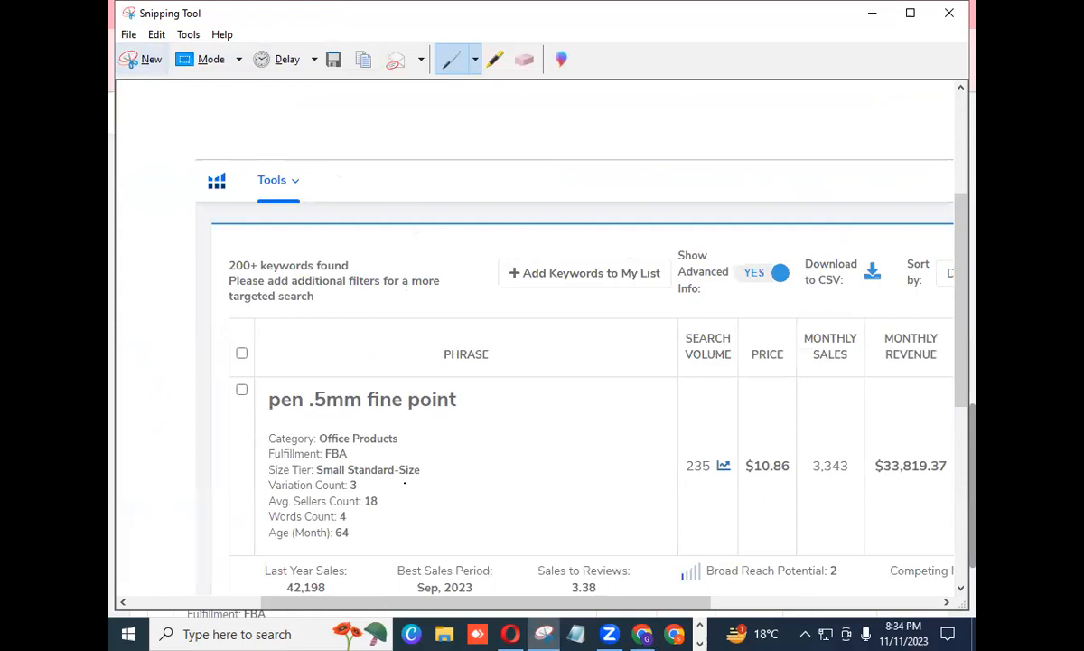
- Switch back to the untitled presentation in the browser and paste the search results capture onto the third slide
click(640, 633)
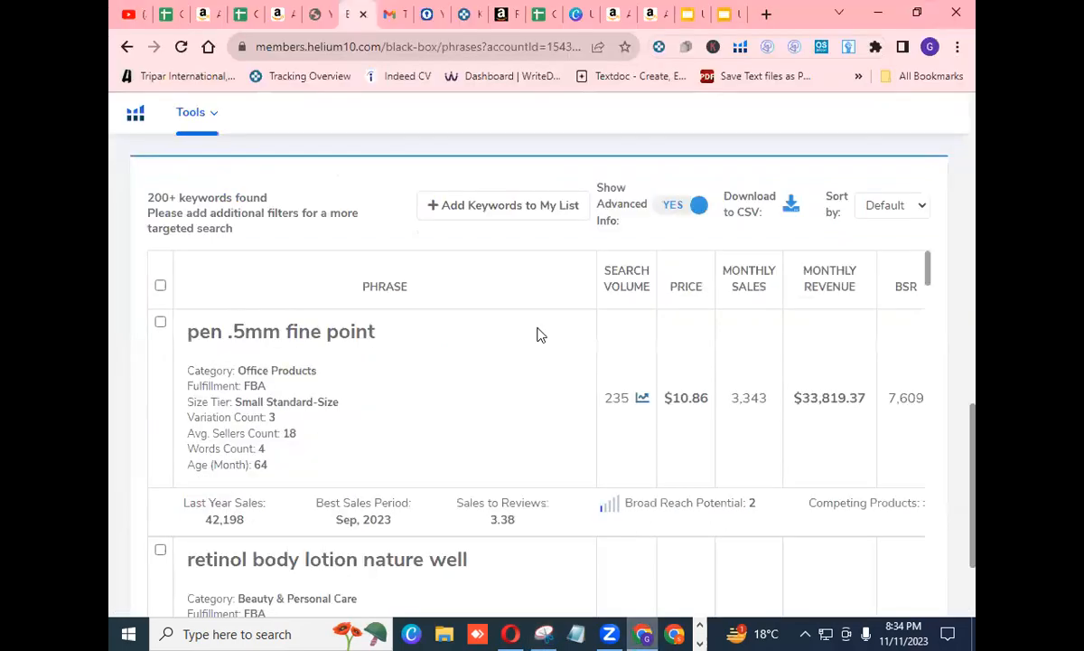
click(729, 15)
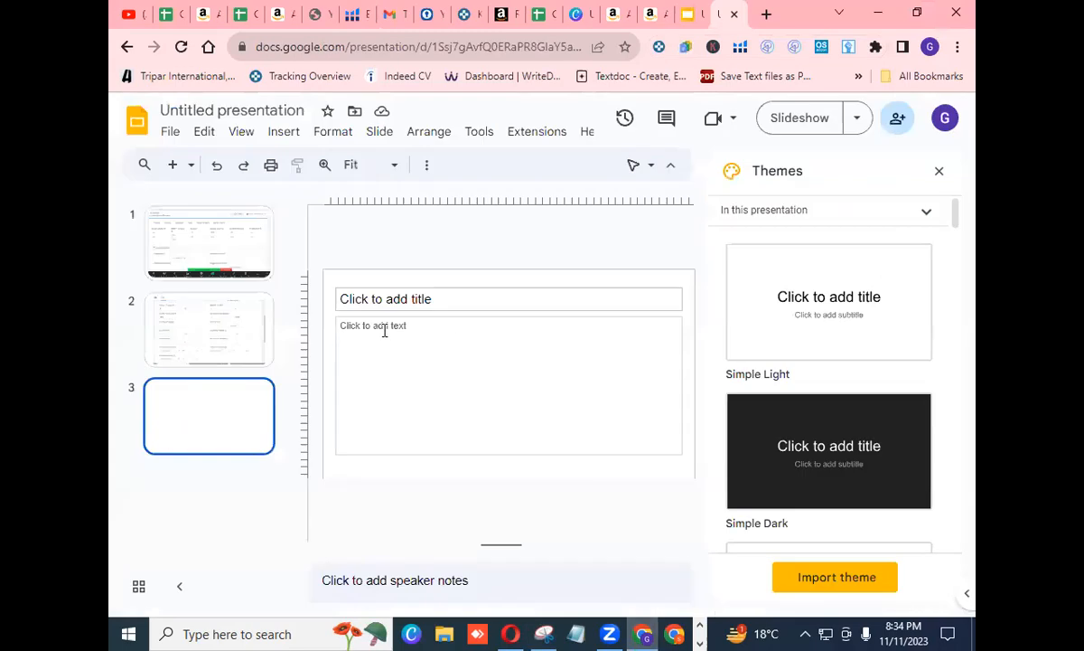
right_click(489, 331)
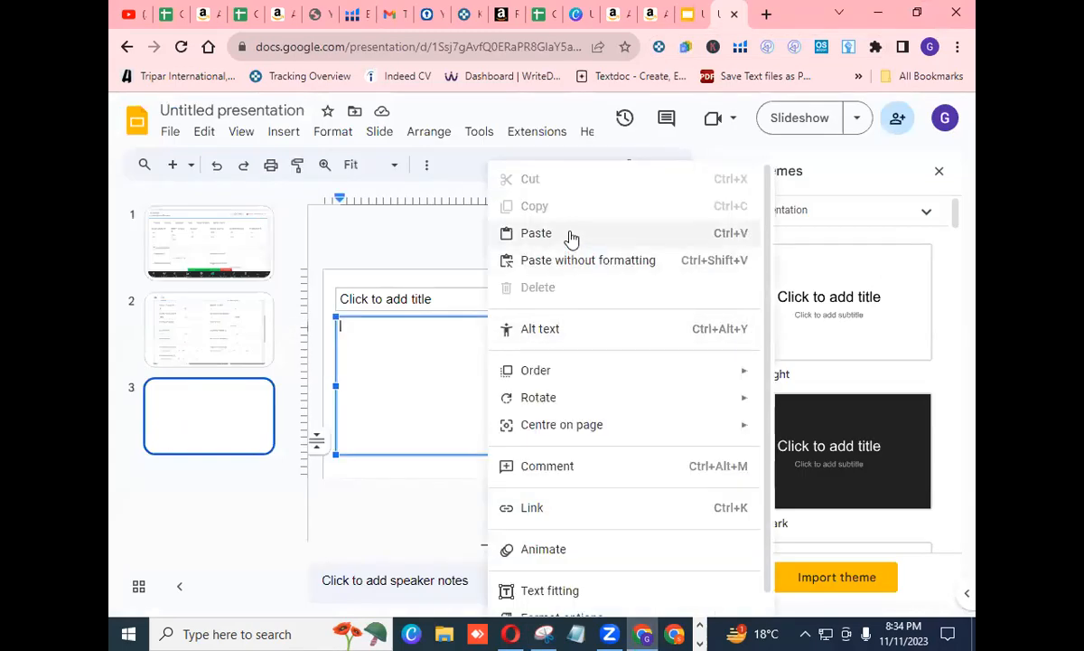
click(536, 233)
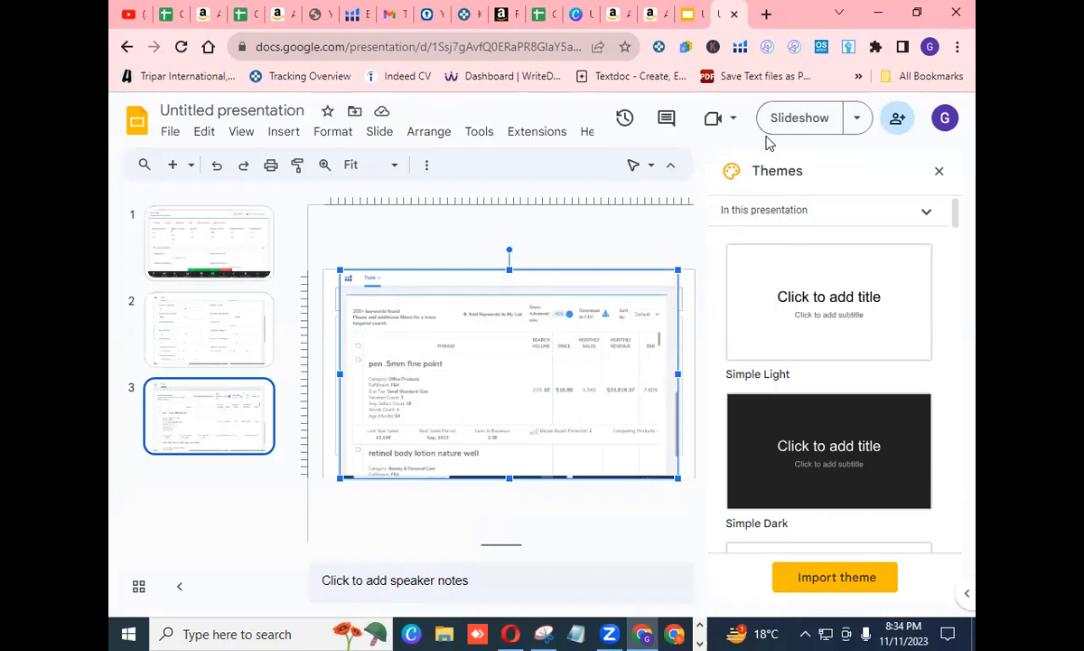
- Present the slideshow, page back to the first slide and forward to the third, and exit the presentation view
click(811, 118)
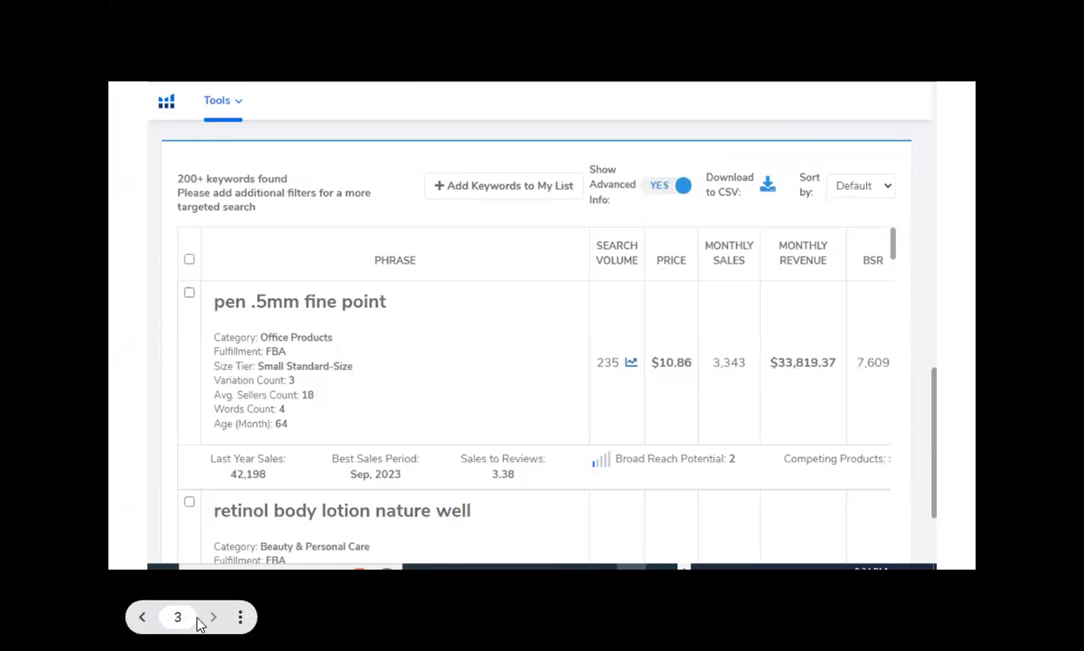
click(141, 622)
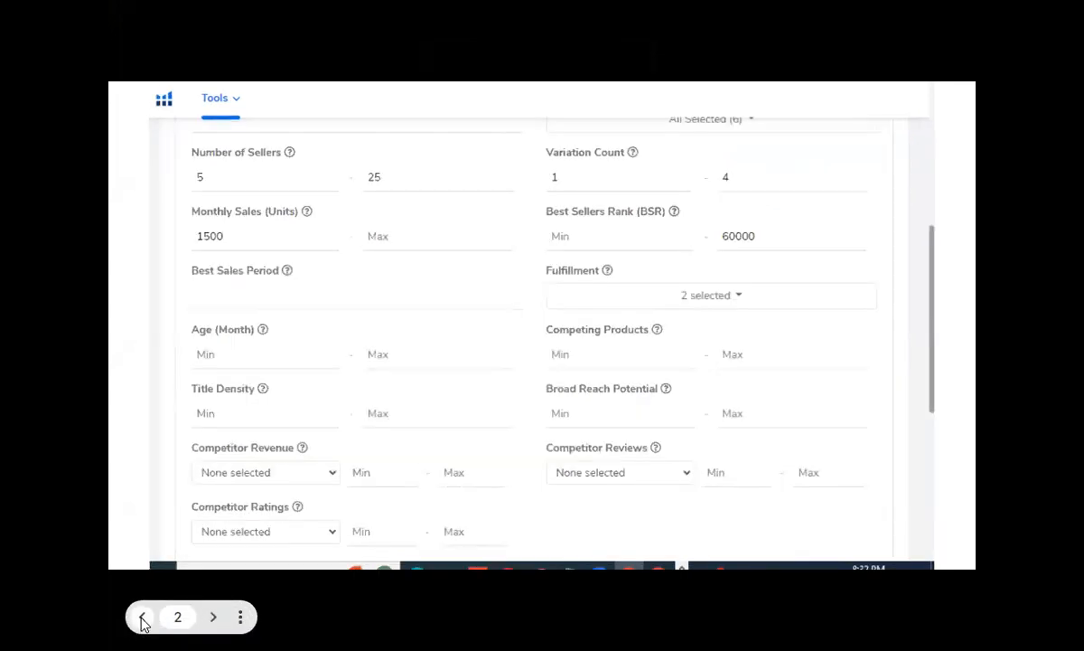
click(141, 622)
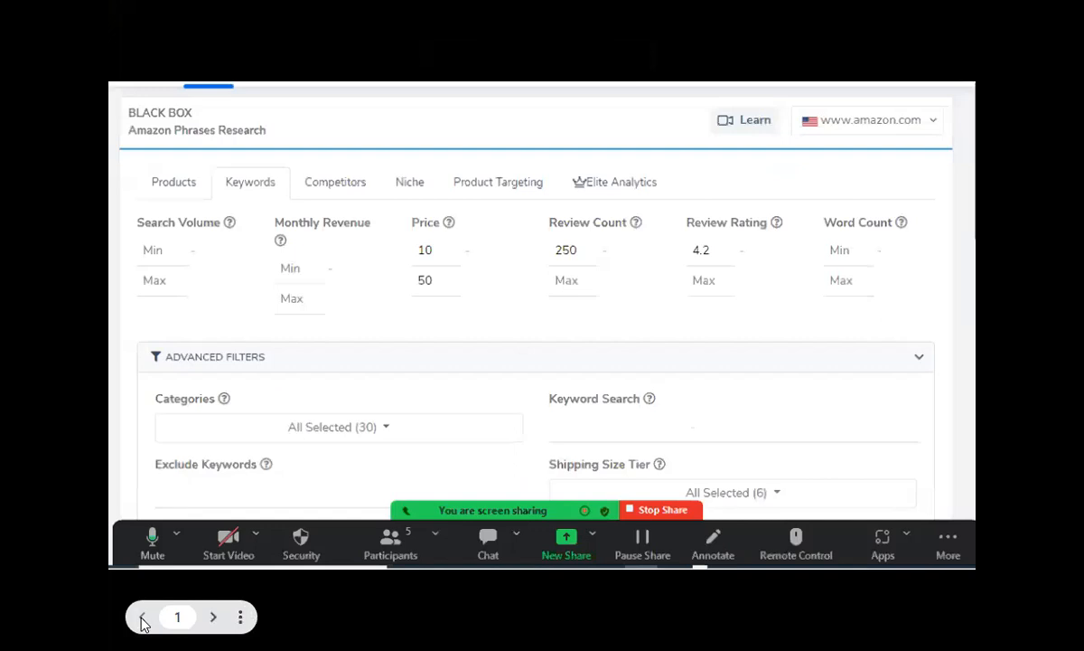
click(215, 618)
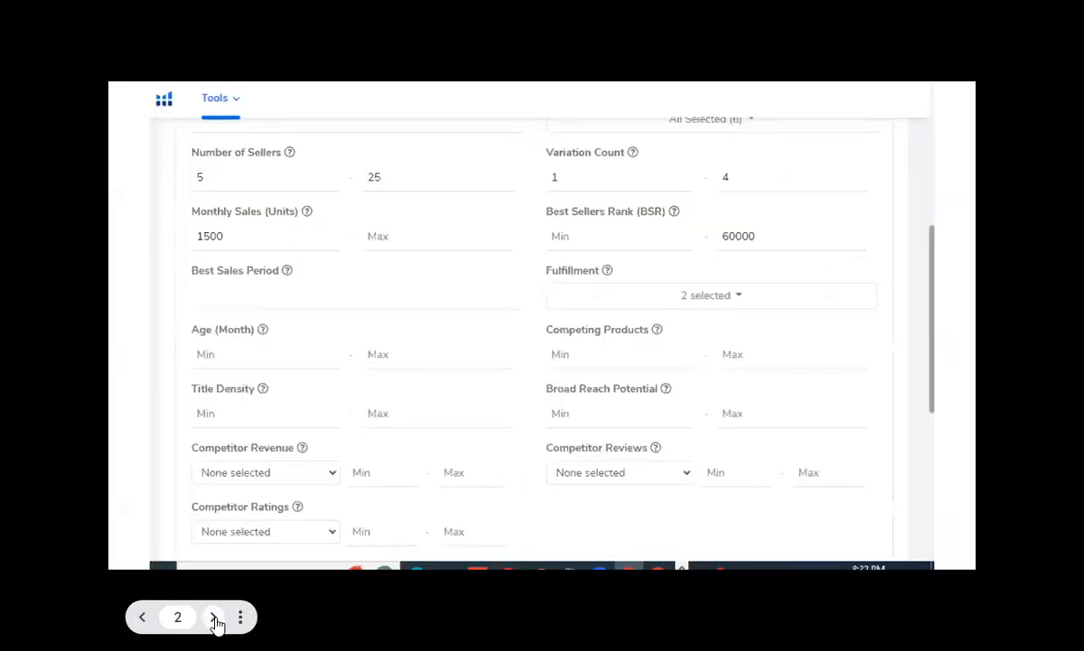
click(214, 620)
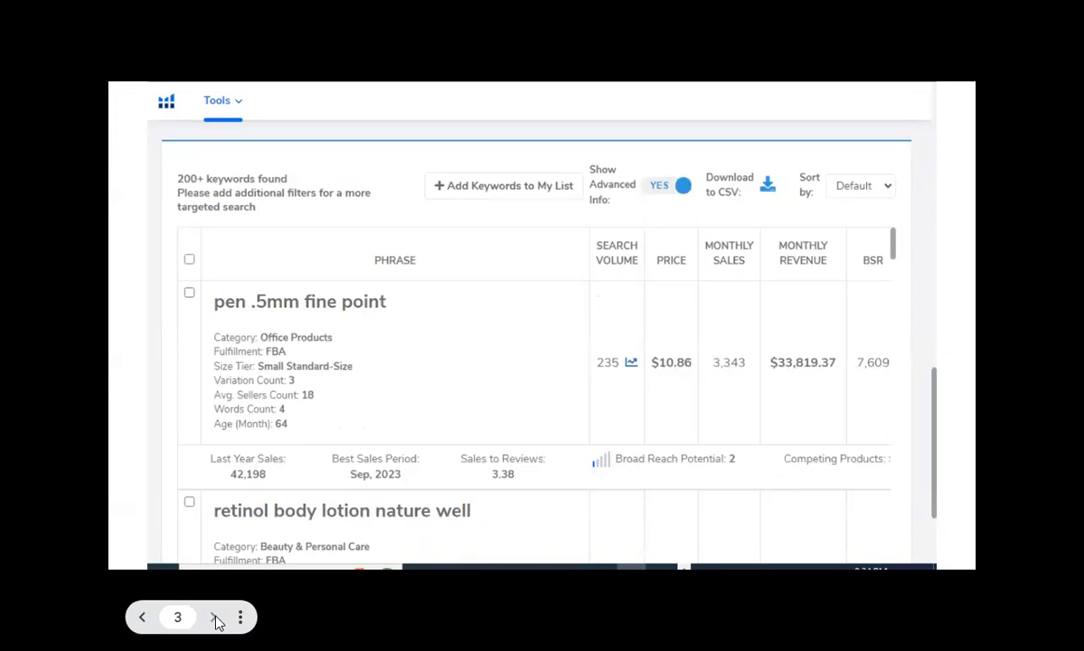
key(Escape)
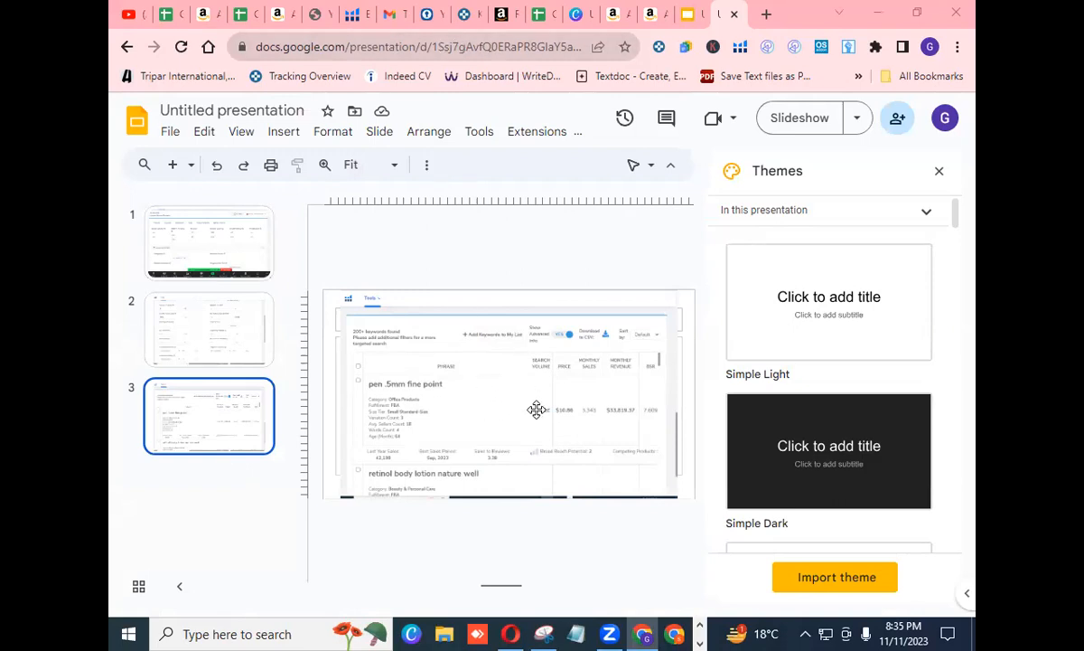
- Copy the full web address of the presentation from the browser
click(437, 46)
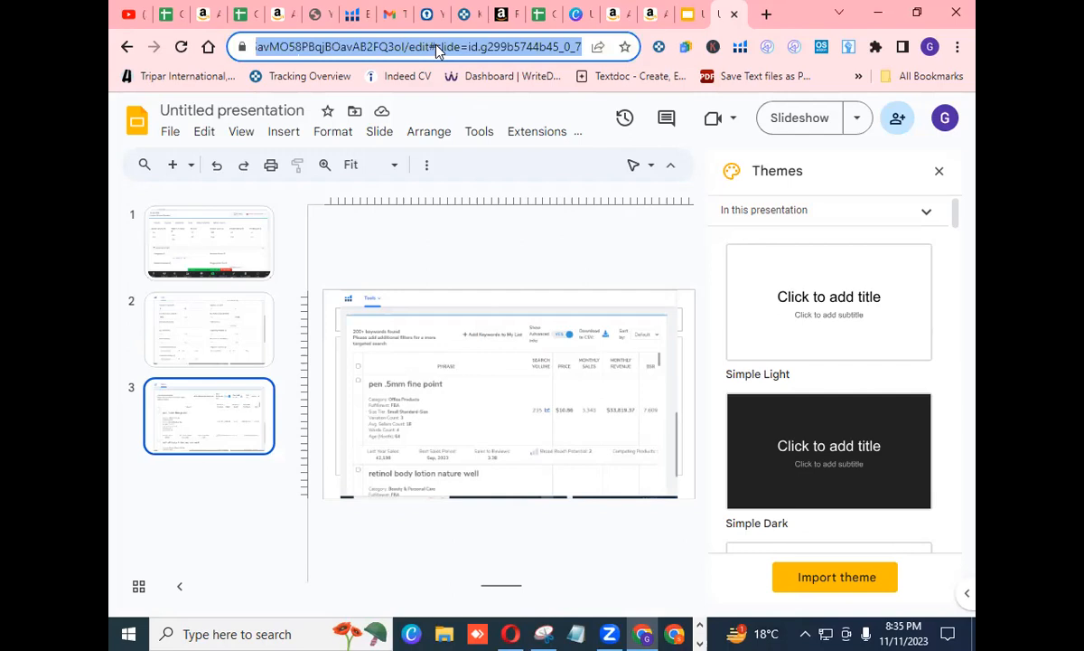
right_click(437, 50)
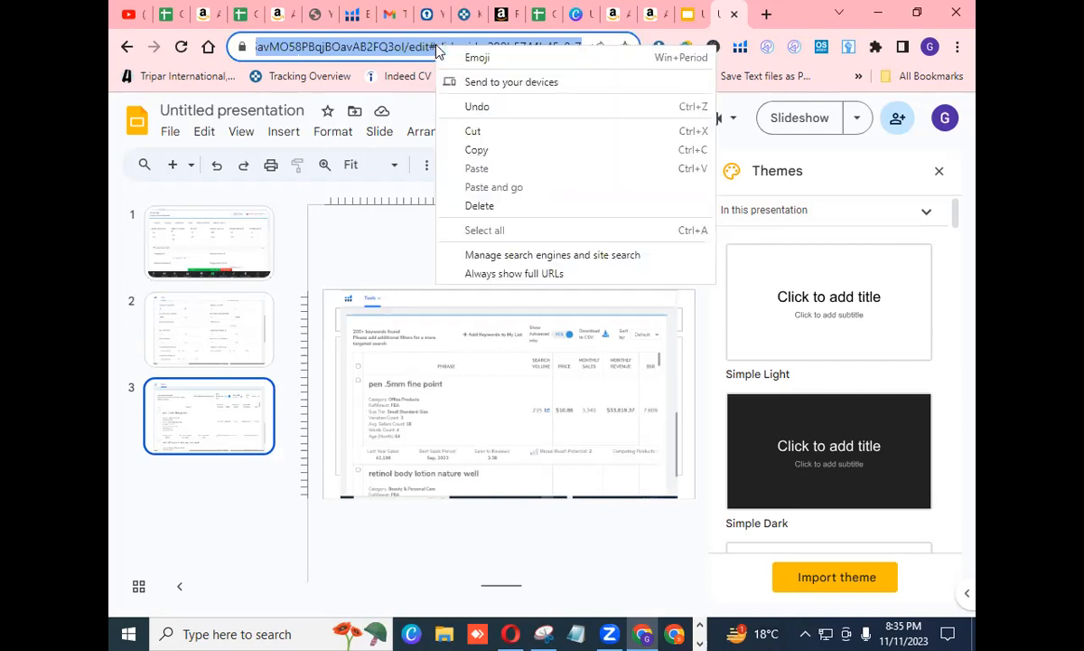
click(479, 150)
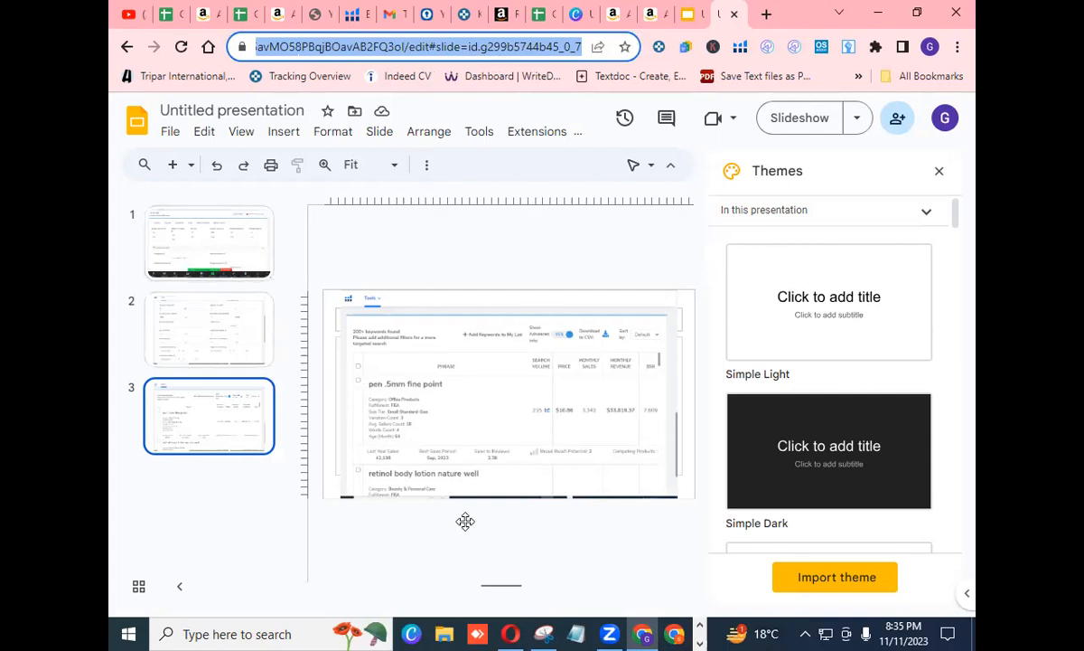
- Switch to the GROW WIDER BATCH 15 spreadsheet and, on Sample Sheet, enter A3 in cell A3 and Link in cell B3
click(517, 14)
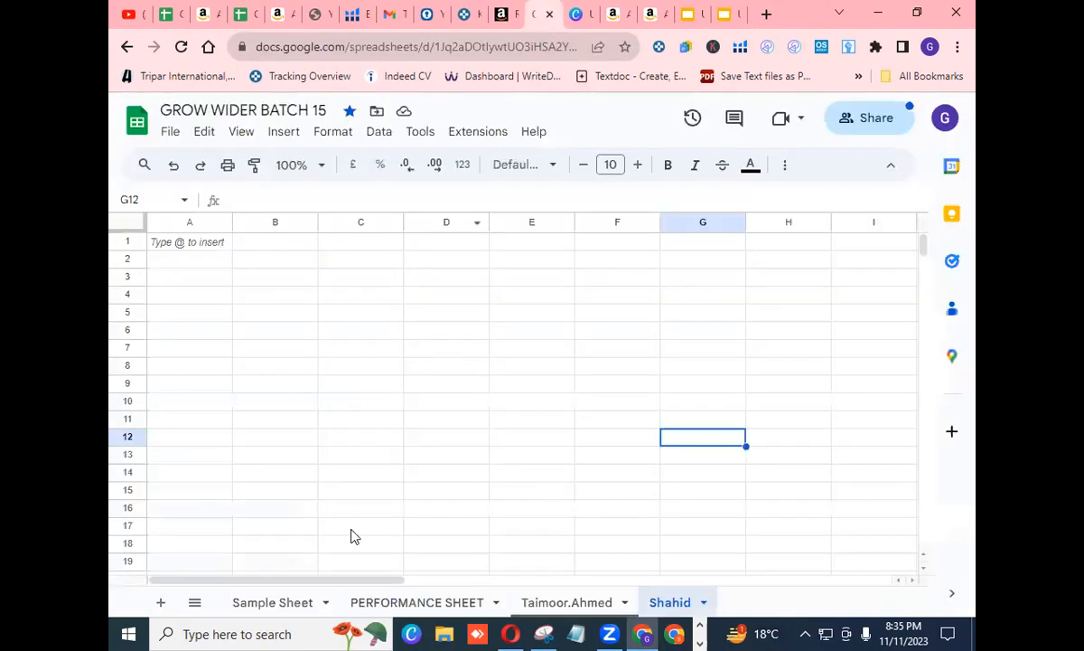
click(277, 609)
click(208, 281)
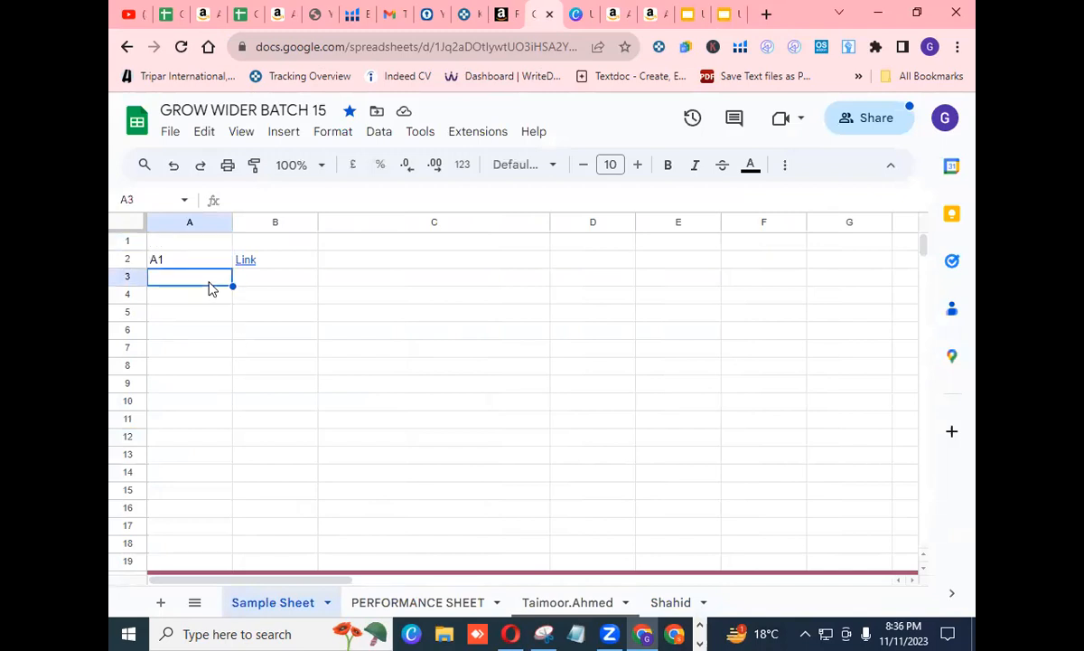
text(A)
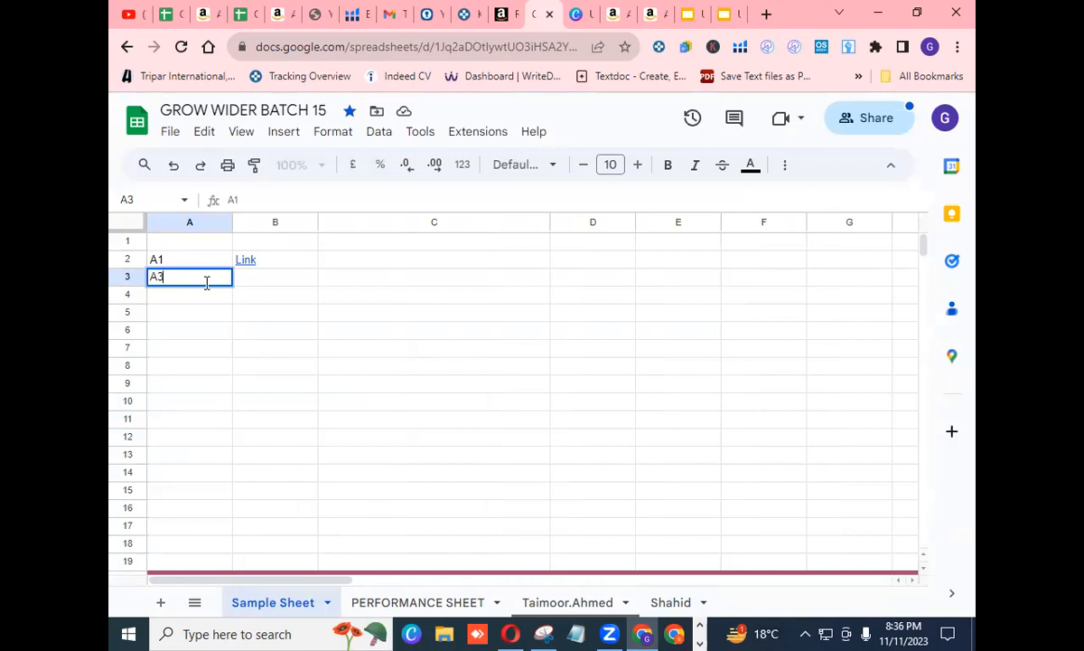
text(3)
click(272, 279)
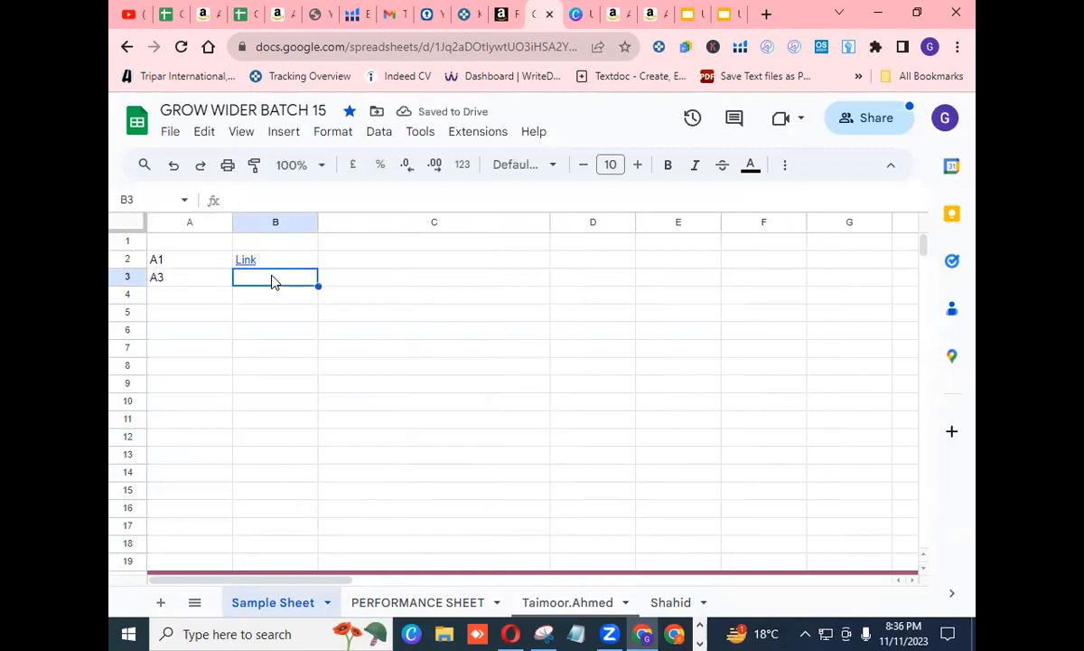
text(Link)
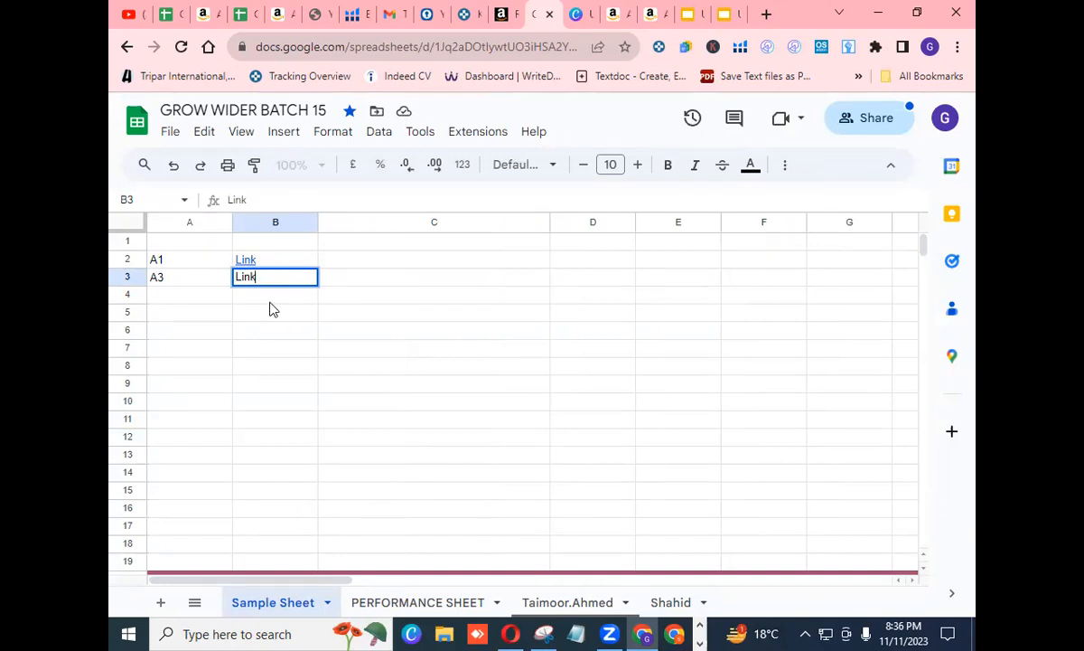
key(Return)
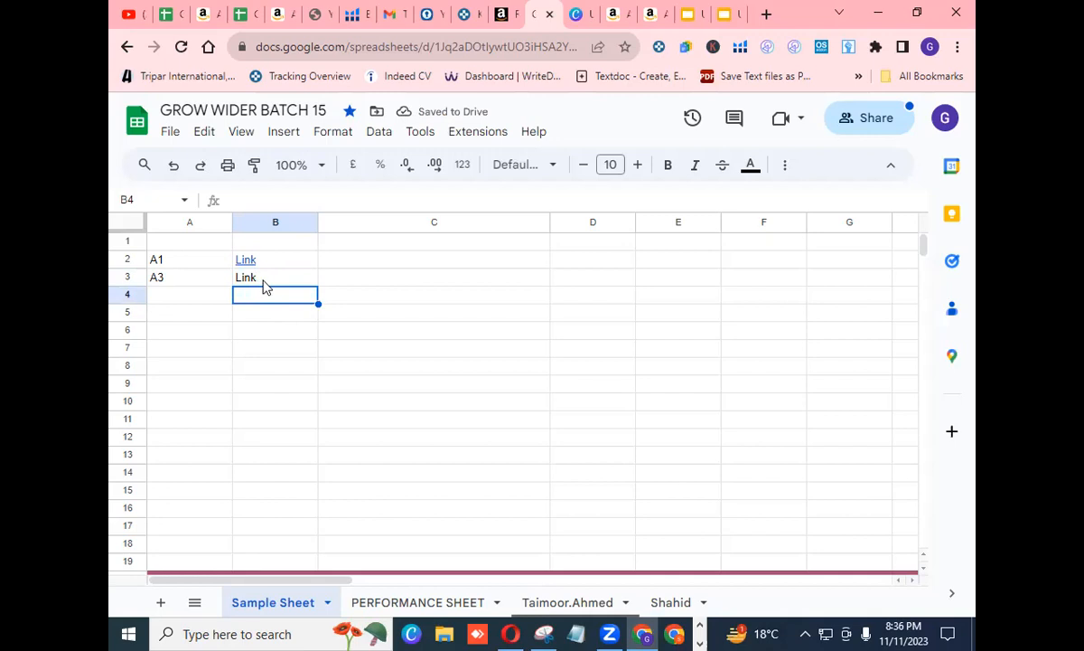
- Link the text in cell B3 of Sample Sheet to the copied web address of the presentation
click(265, 279)
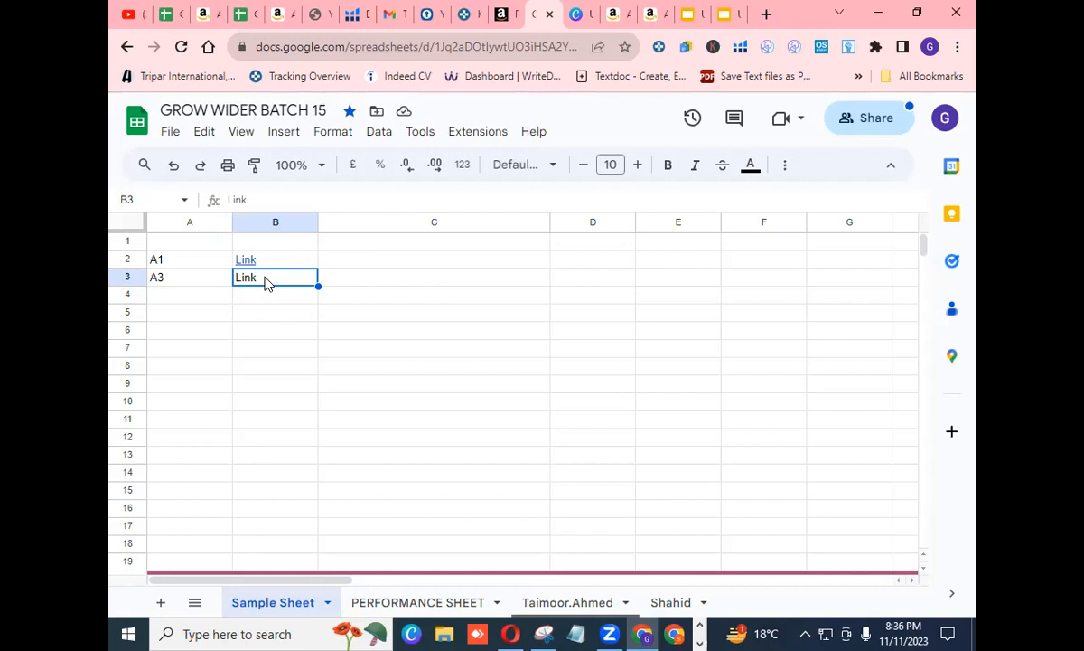
right_click(268, 283)
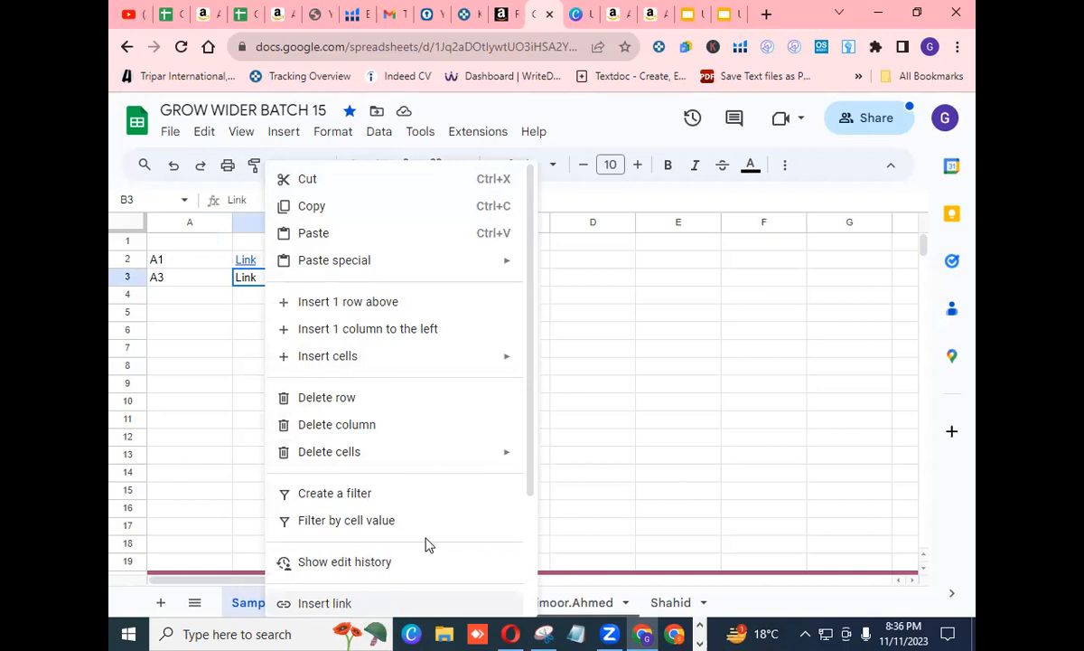
drag(531, 462, 533, 580)
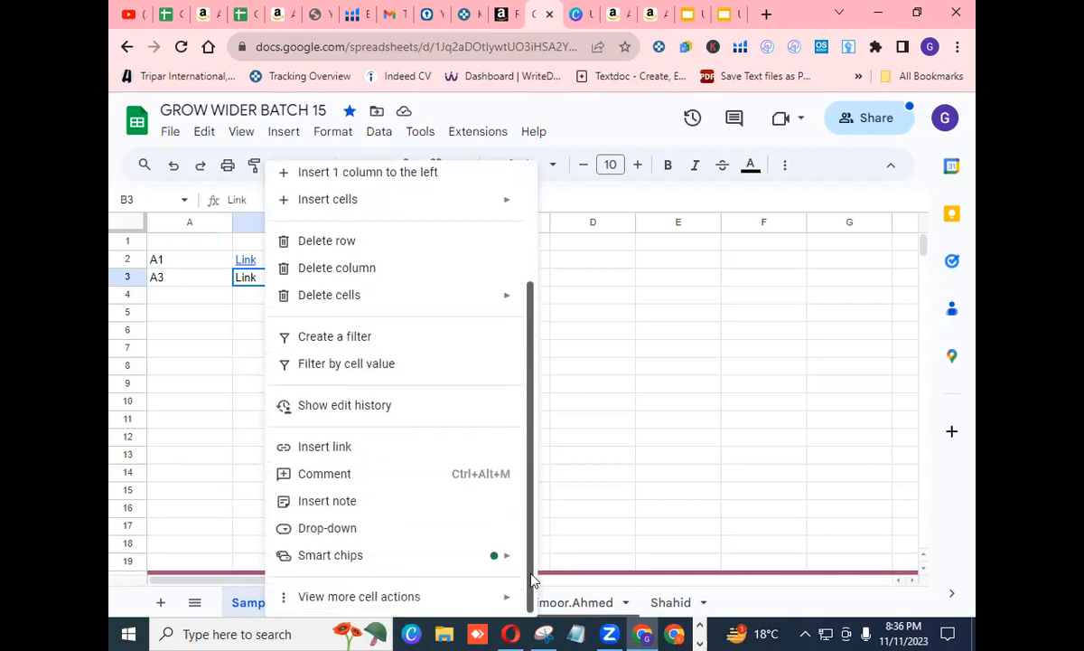
click(343, 456)
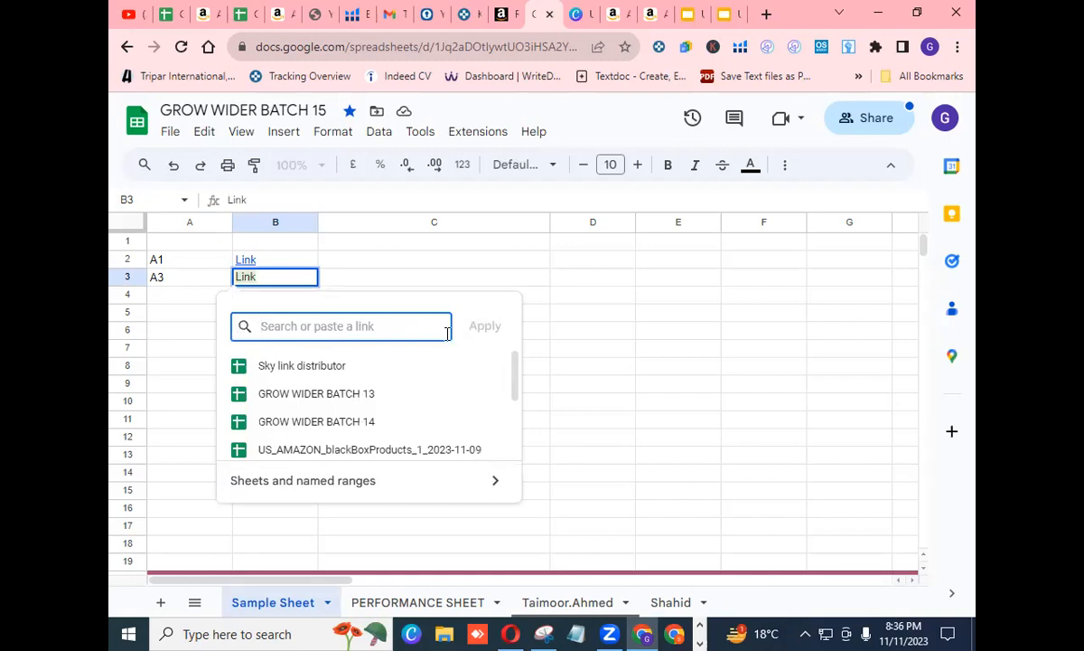
right_click(382, 327)
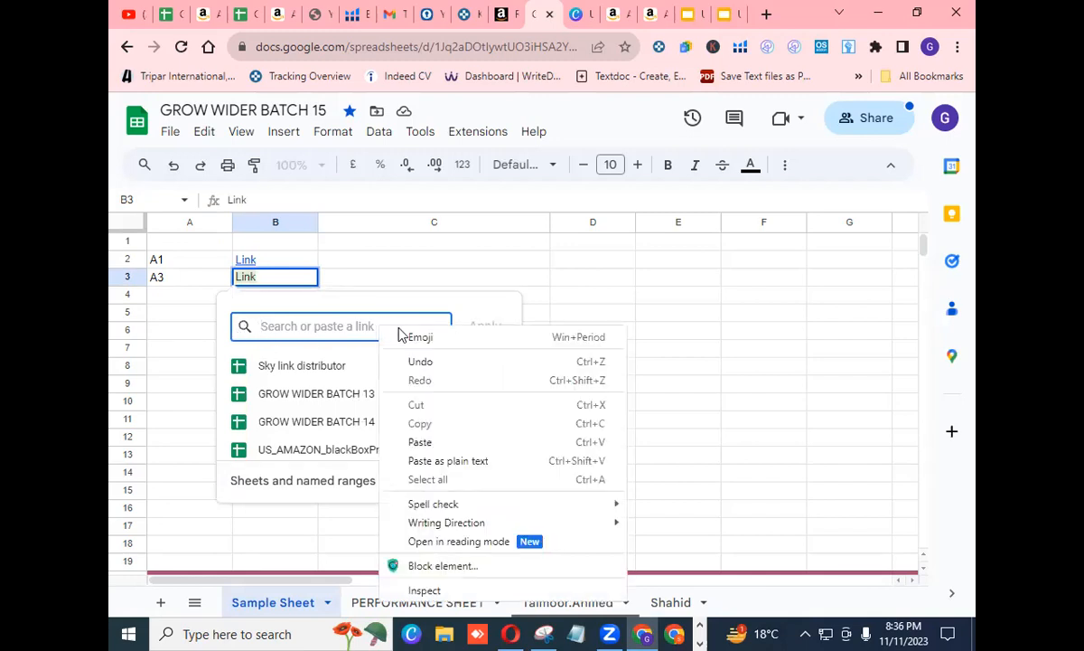
click(423, 442)
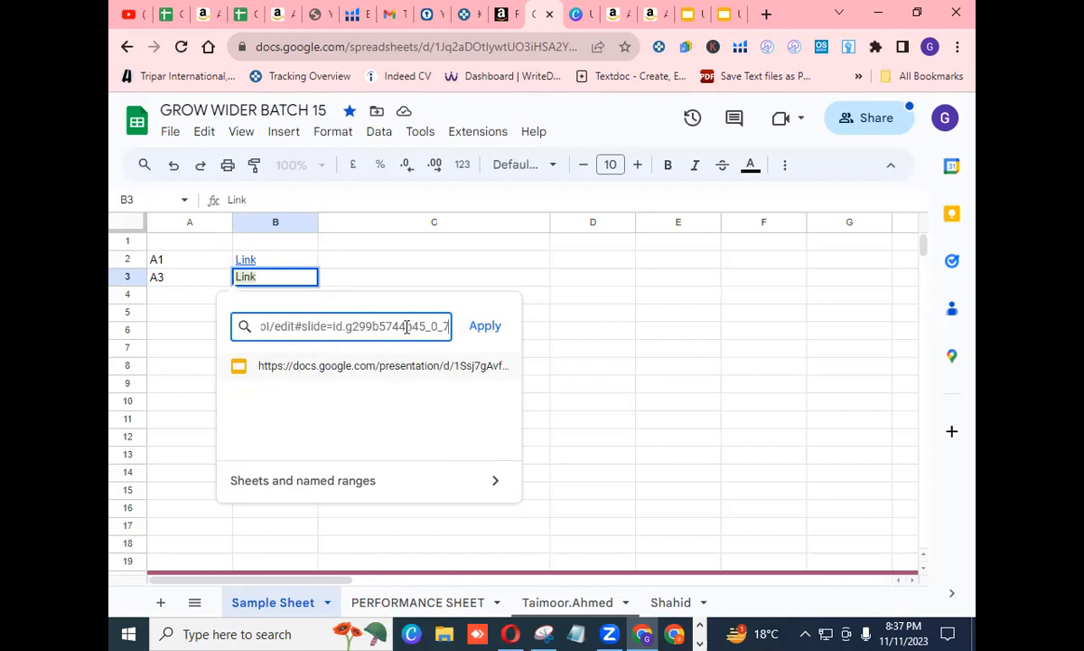
click(484, 329)
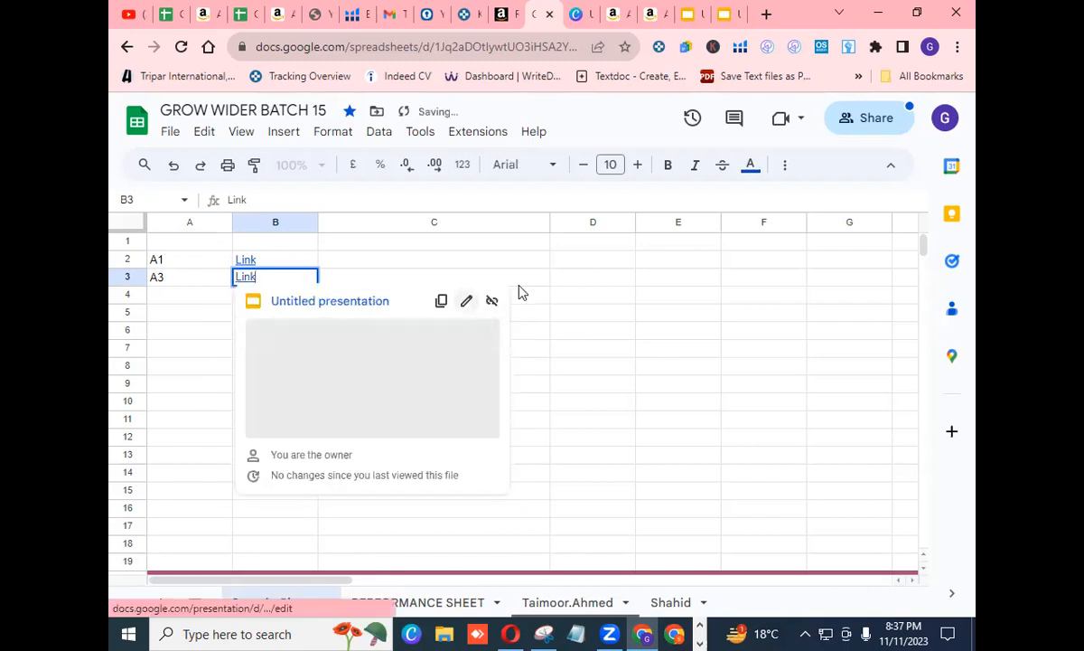
key(Tab)
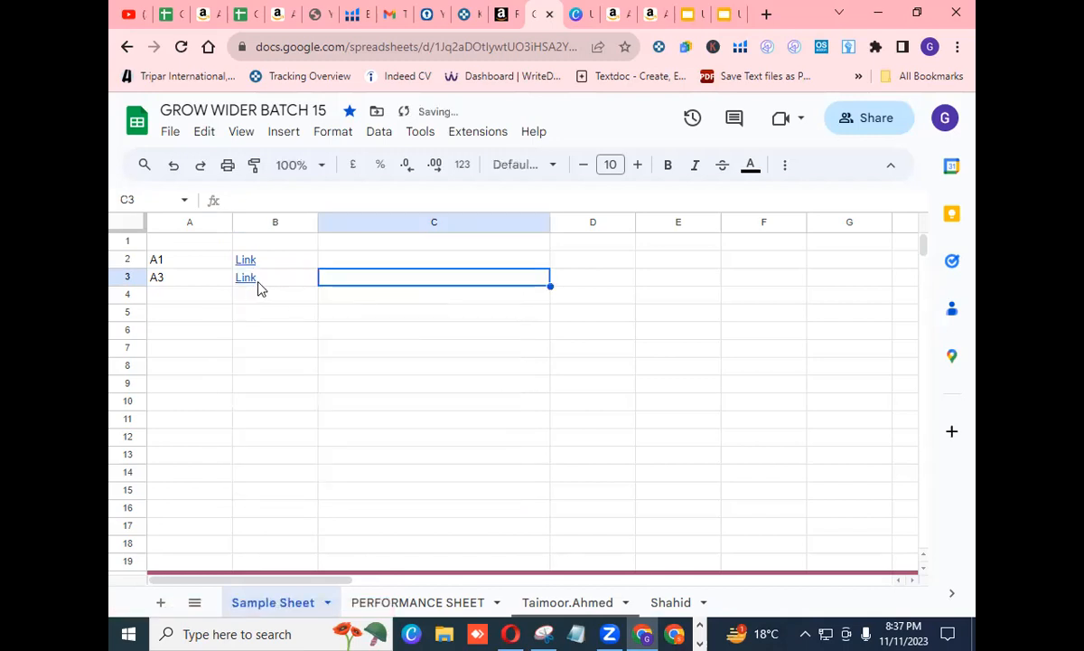
- Open the untitled presentation from the link in B3 and look through slides 1, 2 and 3
mouse_move(248, 283)
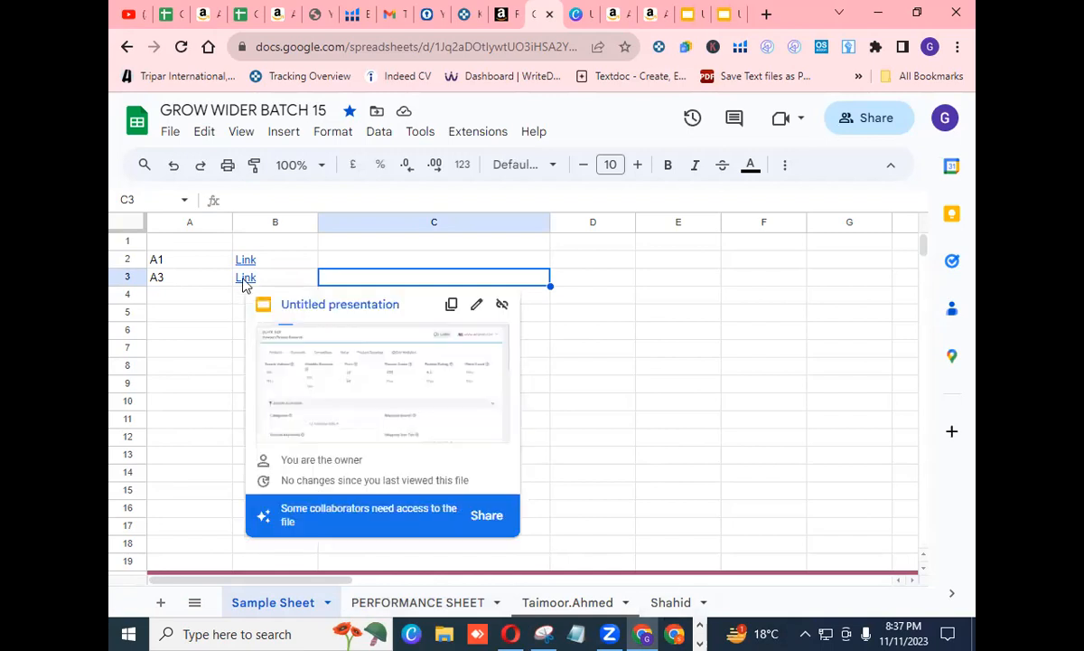
click(316, 307)
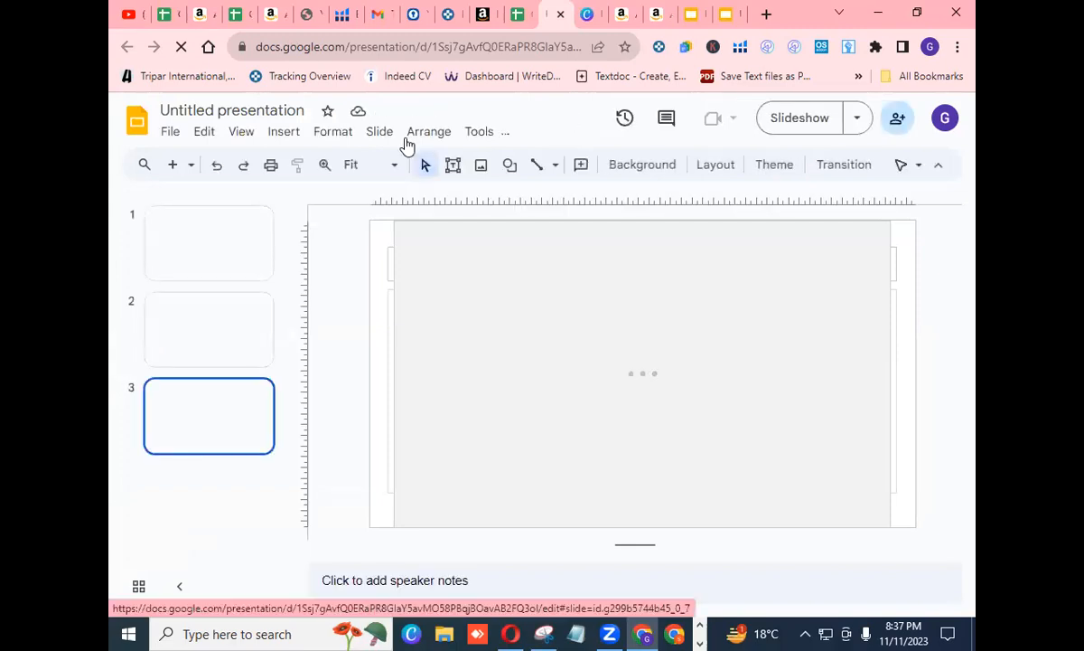
click(240, 246)
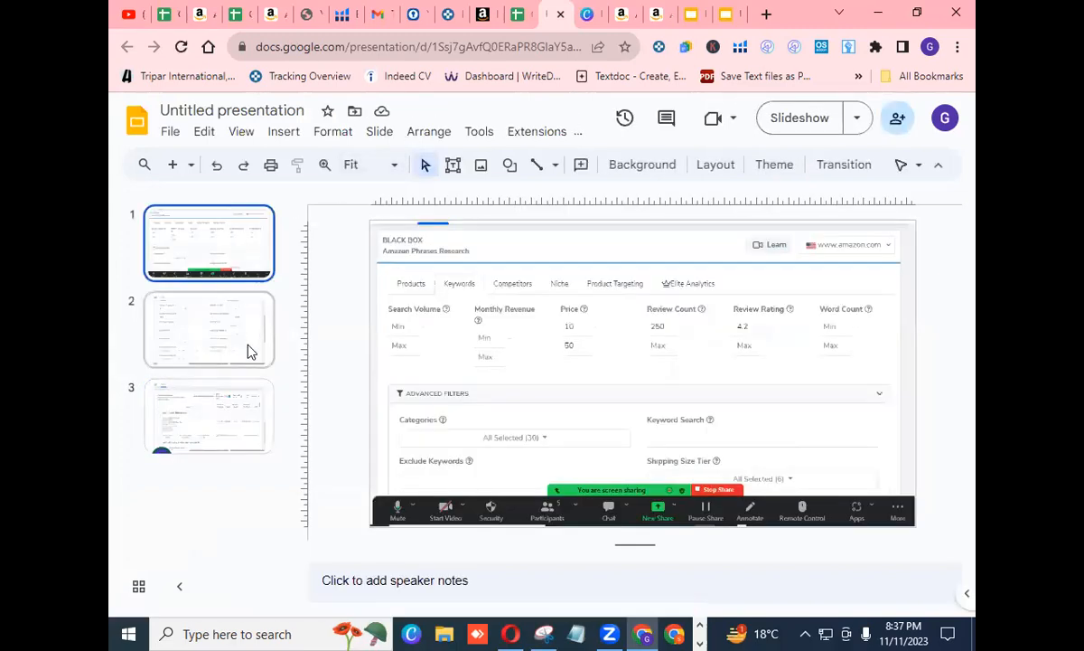
click(246, 351)
click(245, 426)
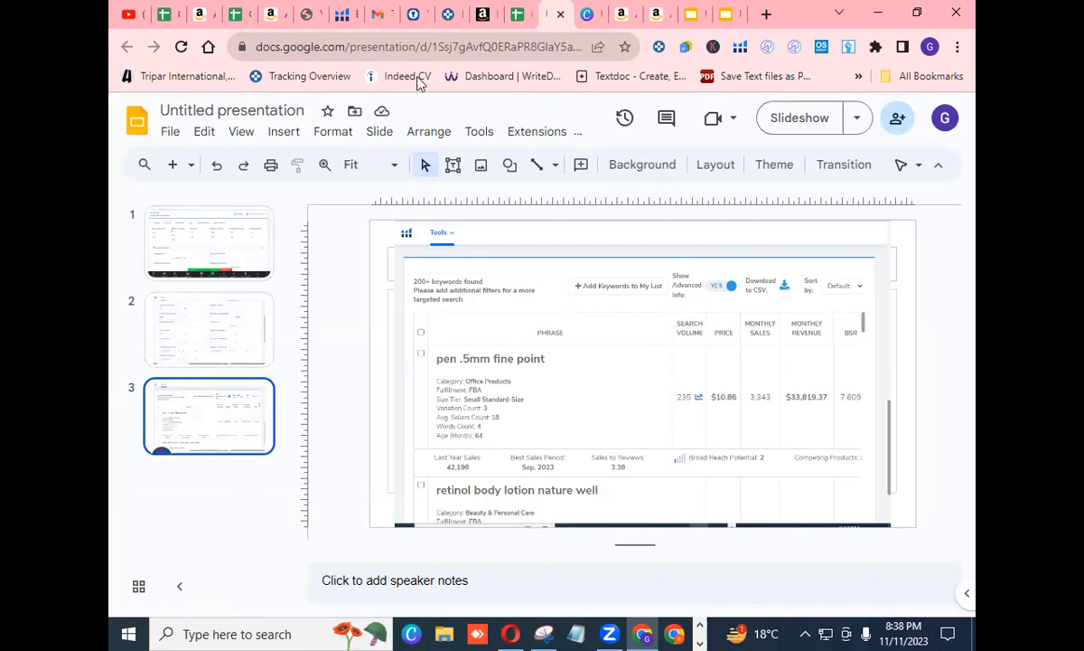
- Switch to Helium 10 Black Box, go back to the Products search page, and reopen the Keywords search
click(350, 20)
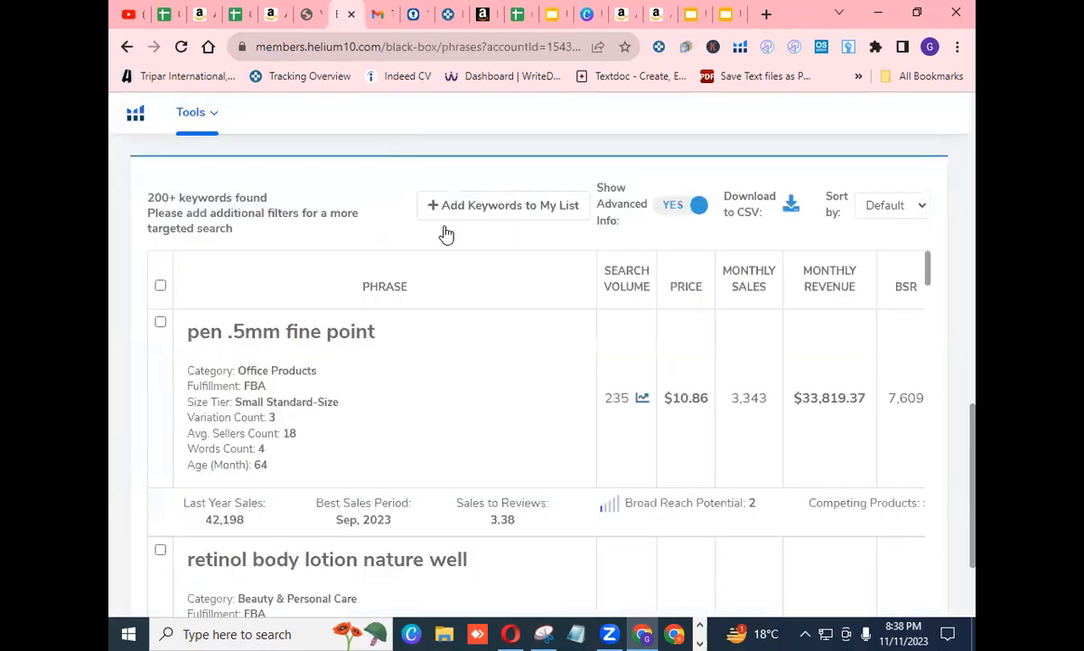
drag(972, 435, 961, 111)
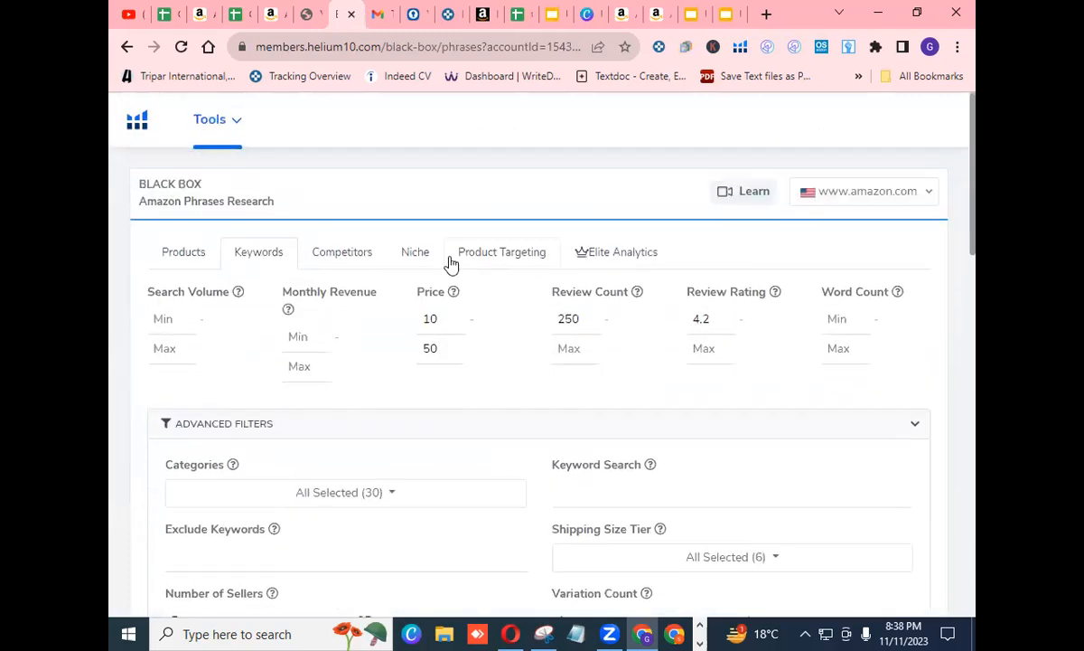
click(126, 47)
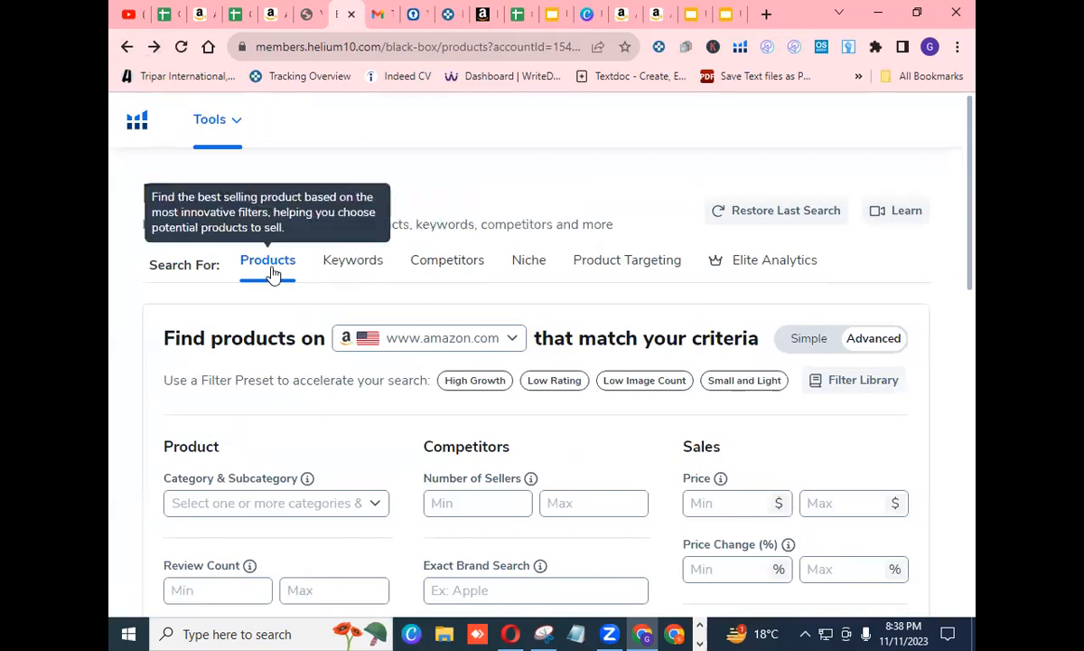
click(350, 267)
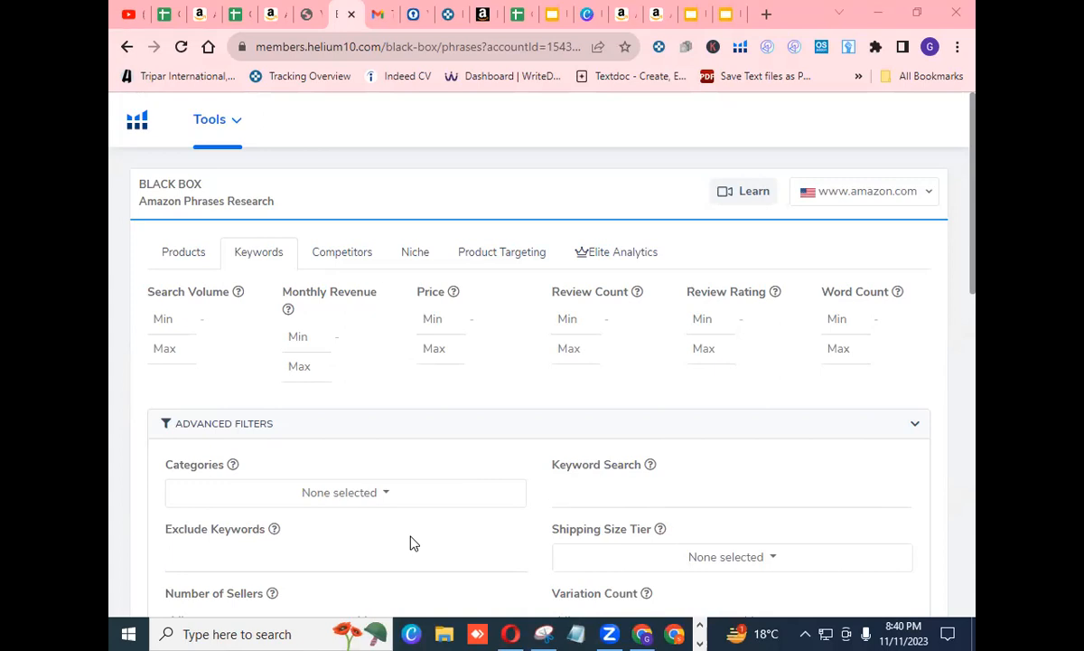
- Switch to the GROW WIDER BATCH 15 spreadsheet and examine the A1 and A2 assignment sections on the student's sheet following PERFORMANCE SHEET
click(518, 15)
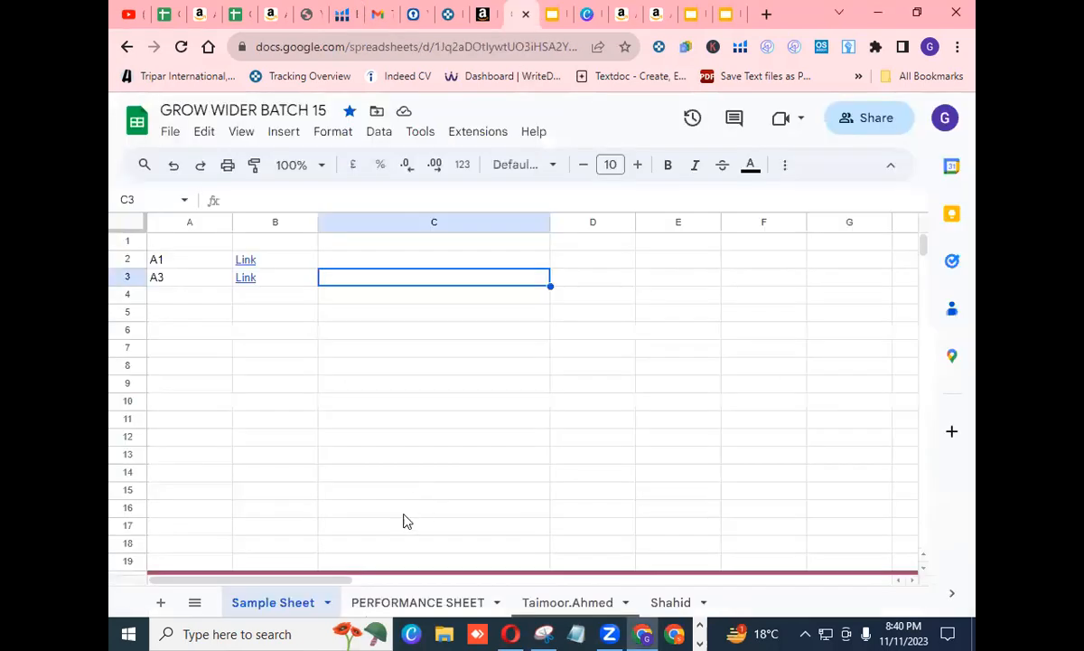
click(567, 601)
scroll(923, 571, down, 3)
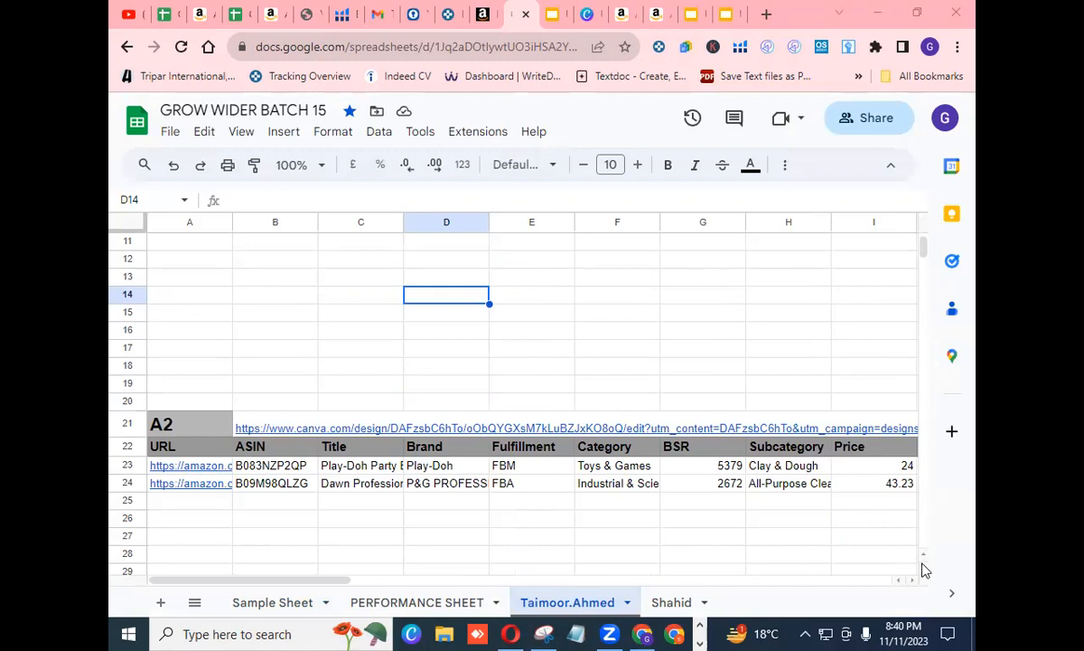
scroll(924, 569, down, 5)
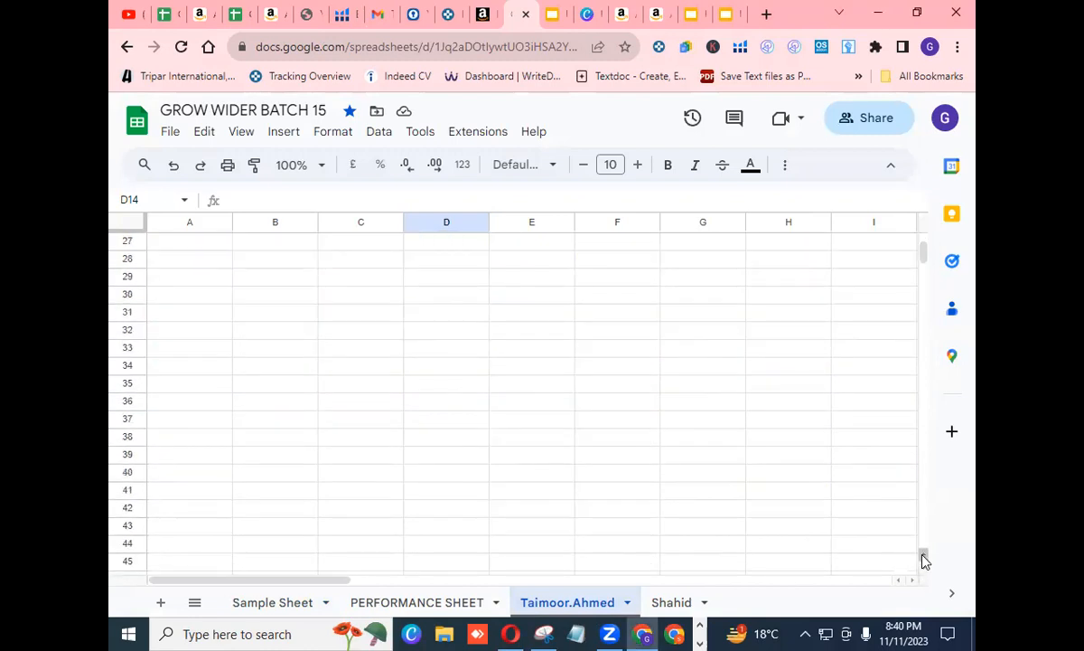
scroll(923, 257, up, 4)
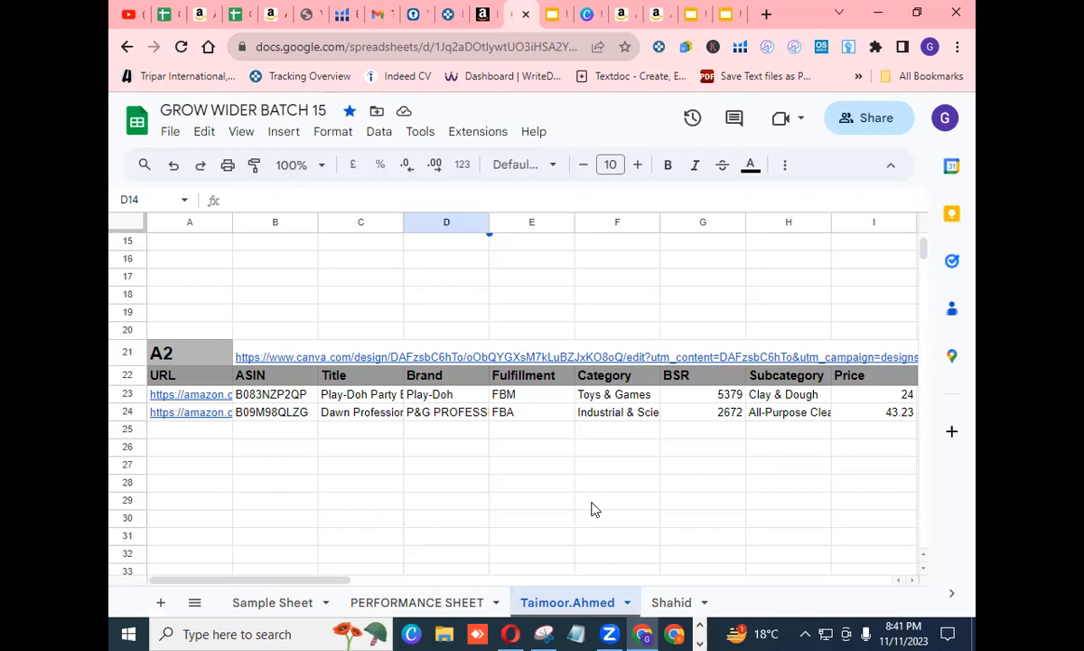
scroll(594, 508, up, 1)
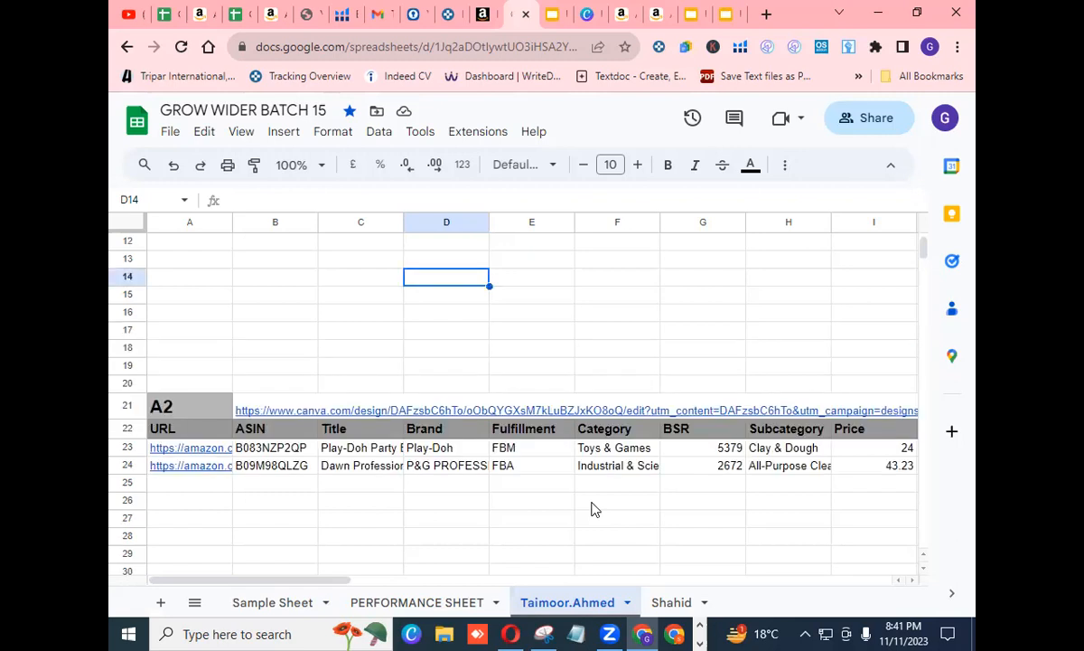
scroll(594, 509, up, 1)
scroll(595, 509, up, 3)
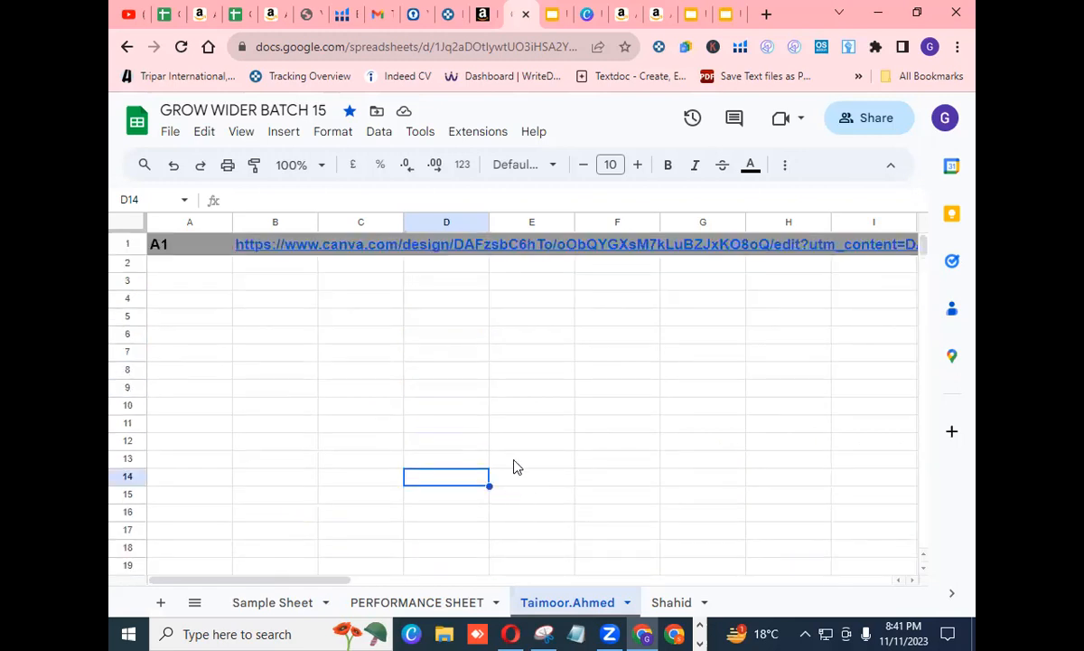
scroll(515, 466, down, 1)
scroll(515, 466, down, 1)
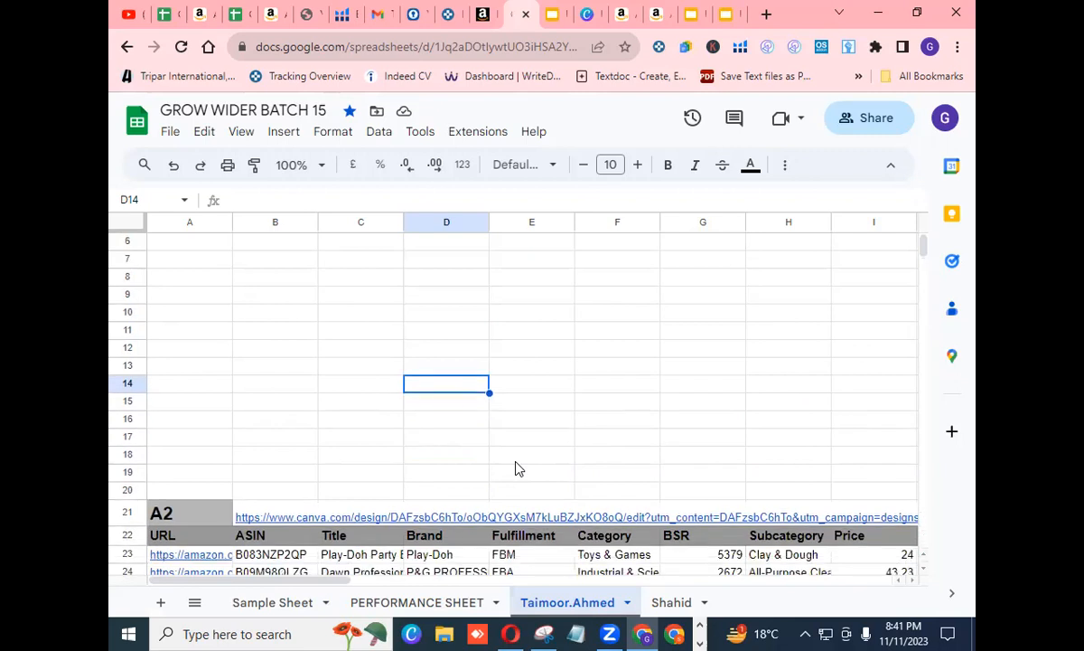
scroll(515, 466, down, 1)
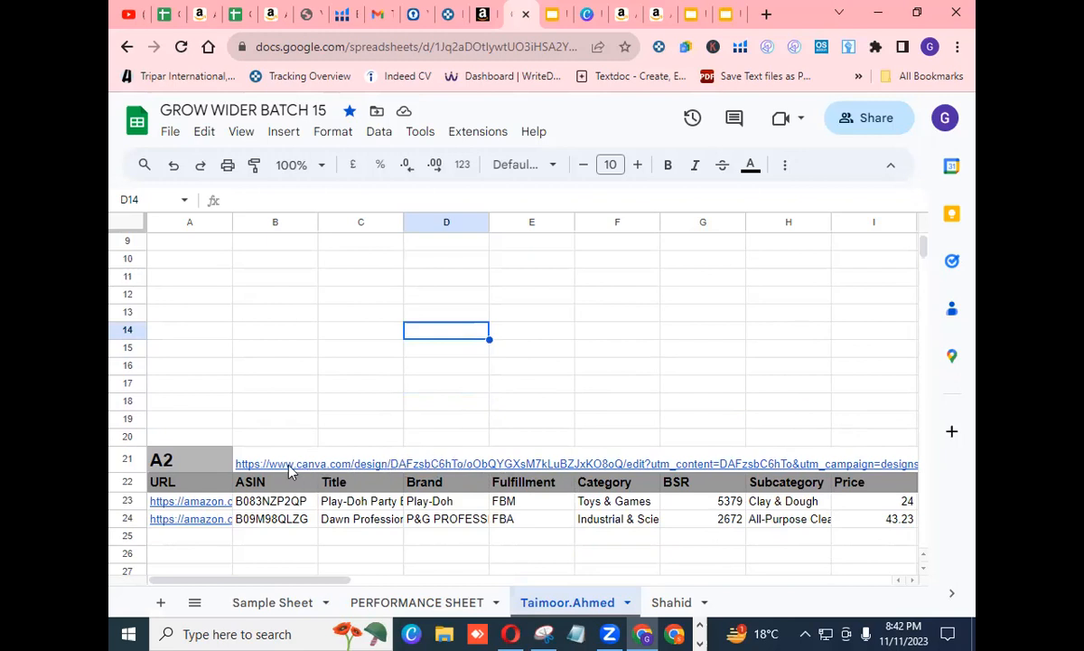
- Open the Canva design linked beside A2, dismiss the offer to open it in the Canva app, view its first page, and return to the spreadsheet
mouse_move(291, 470)
click(317, 494)
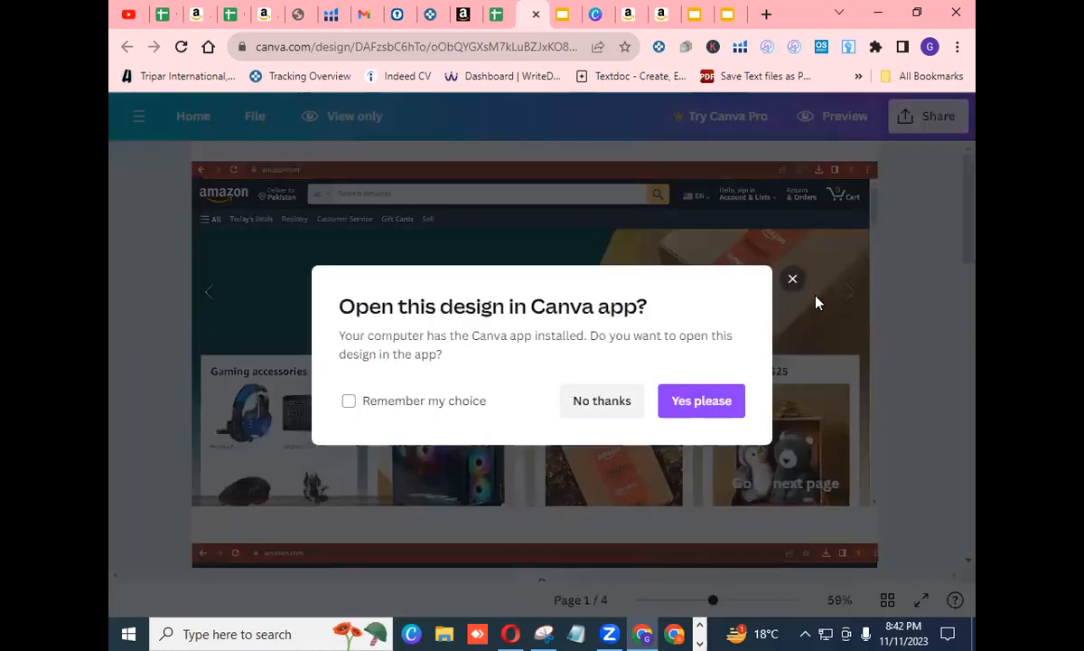
click(794, 280)
drag(967, 228, 972, 166)
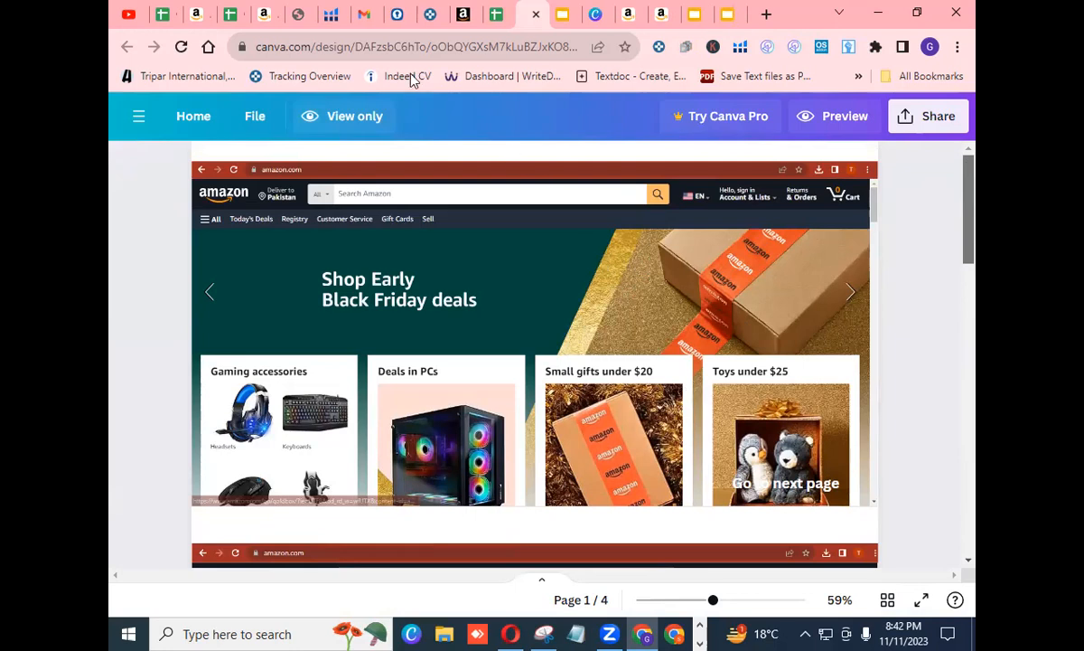
click(496, 15)
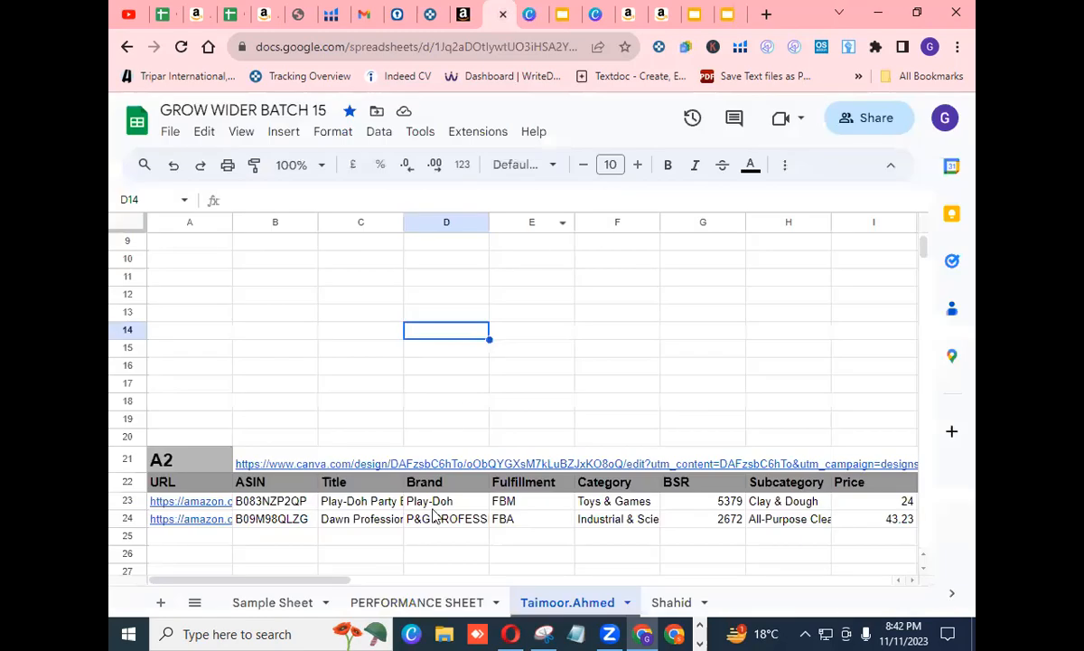